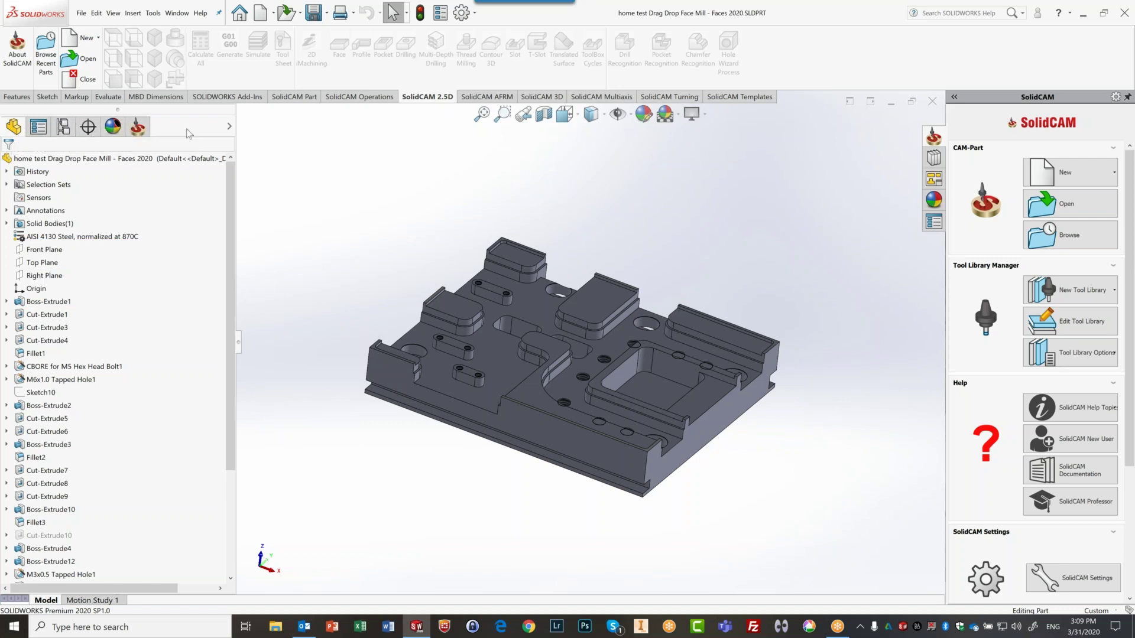
- Switch the left panel to the SolidCAM Manager tree with CAM-Part, Tool and Mill_Technologies
left_click(138, 127)
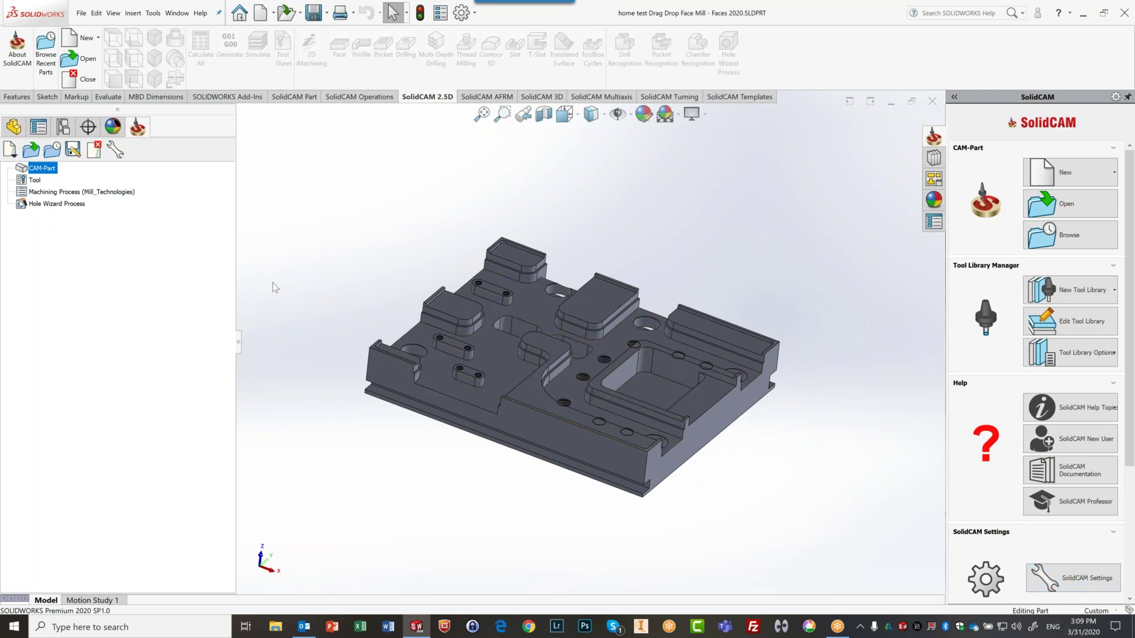
- Open the SolidCAM Settings dialog from the SolidCAM Part tab, showing User directories
left_click(295, 98)
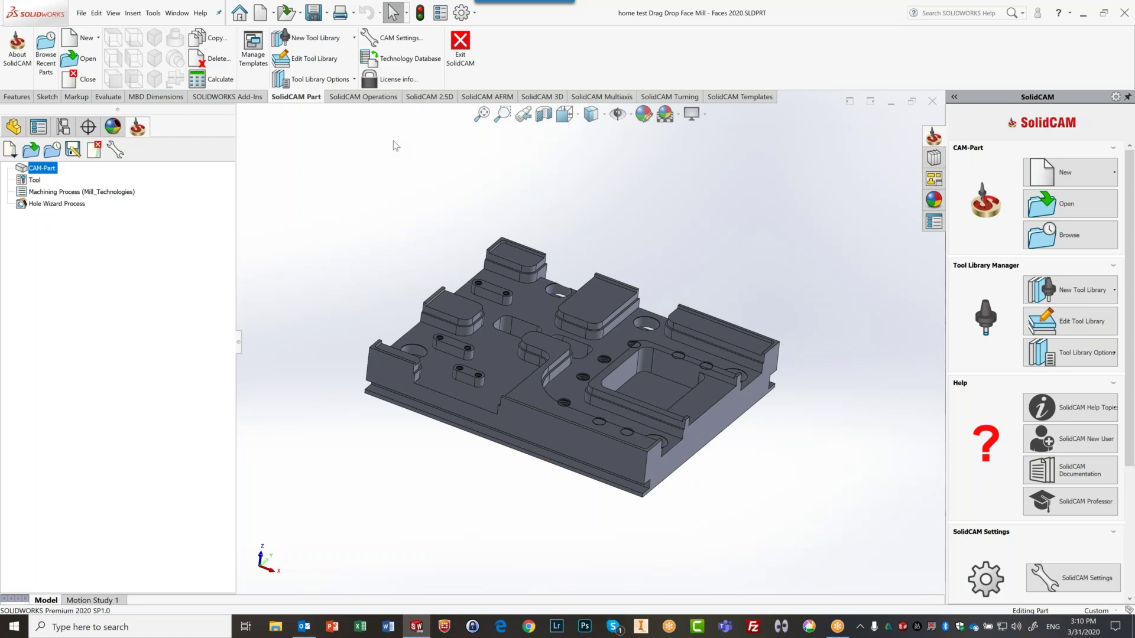
left_click(114, 153)
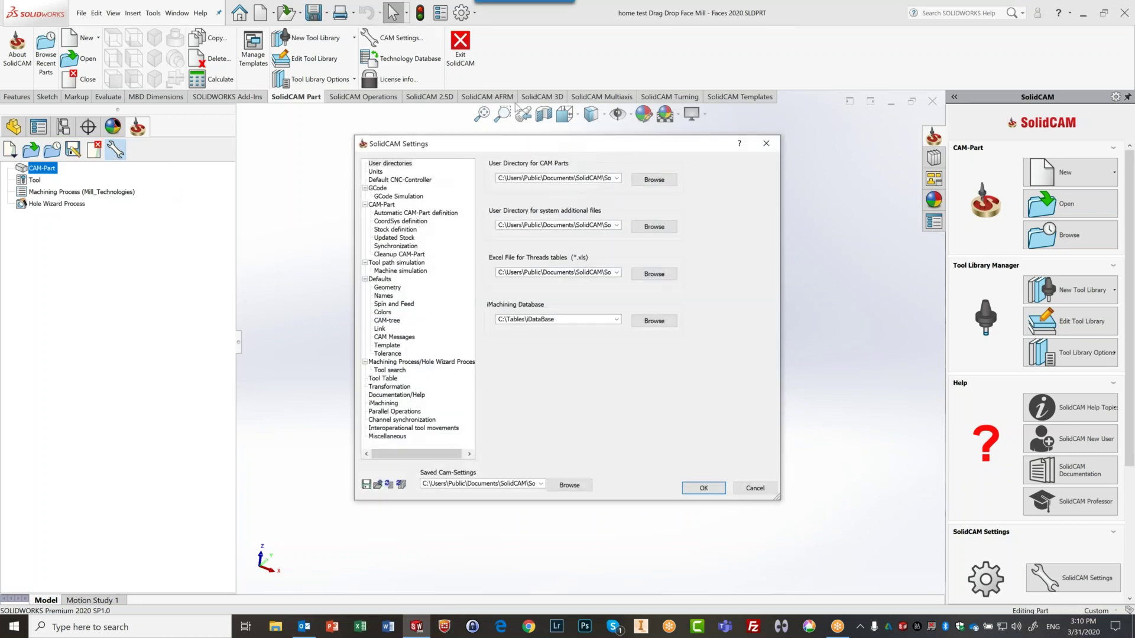
- Move the settings dialog right and view Units: Metric, fillet radius 1, 3 decimal places
left_click_drag(544, 144, 587, 135)
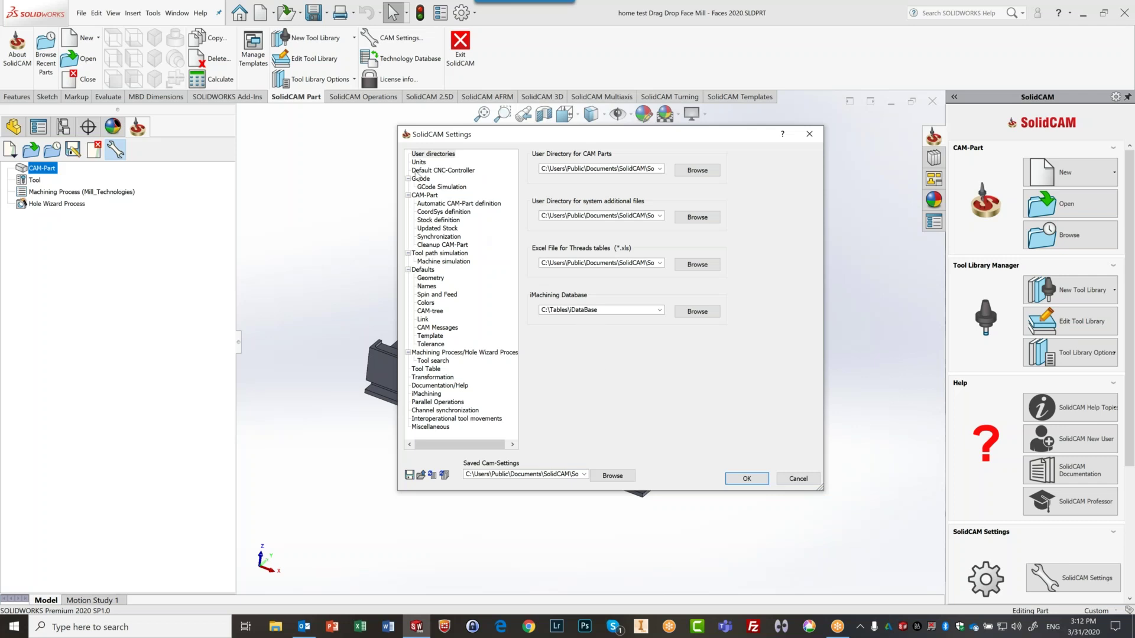
left_click(418, 162)
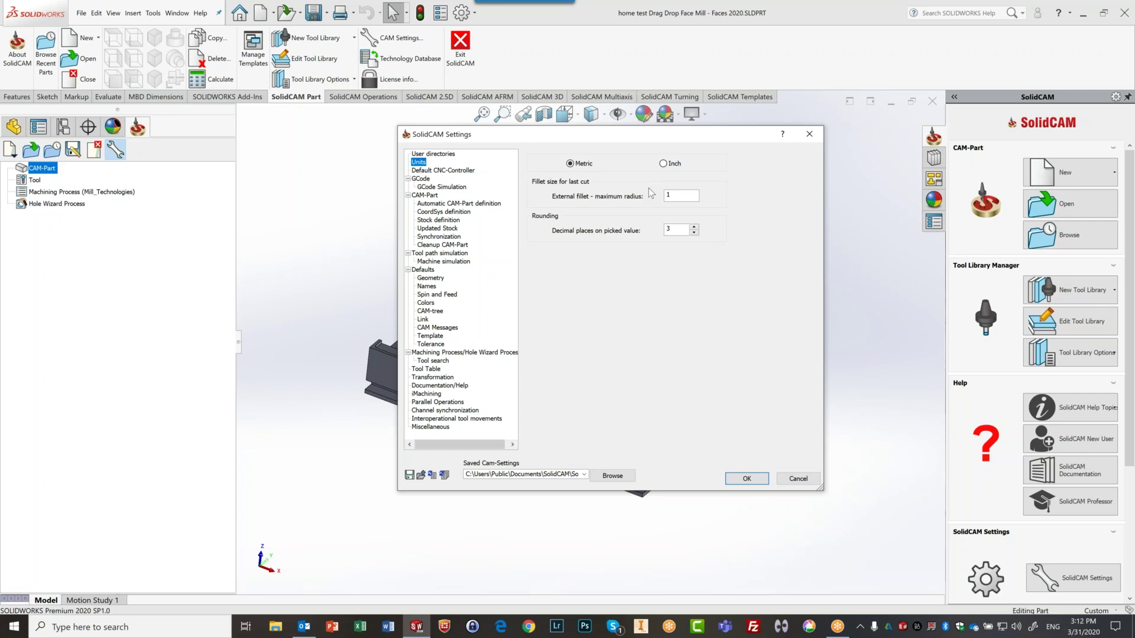
- View the Default CNC-Controller page: gMill_3x_Haas_VF4SS_WCS milling, OKUMALL turning, MAKINO wire cut
left_click(429, 171)
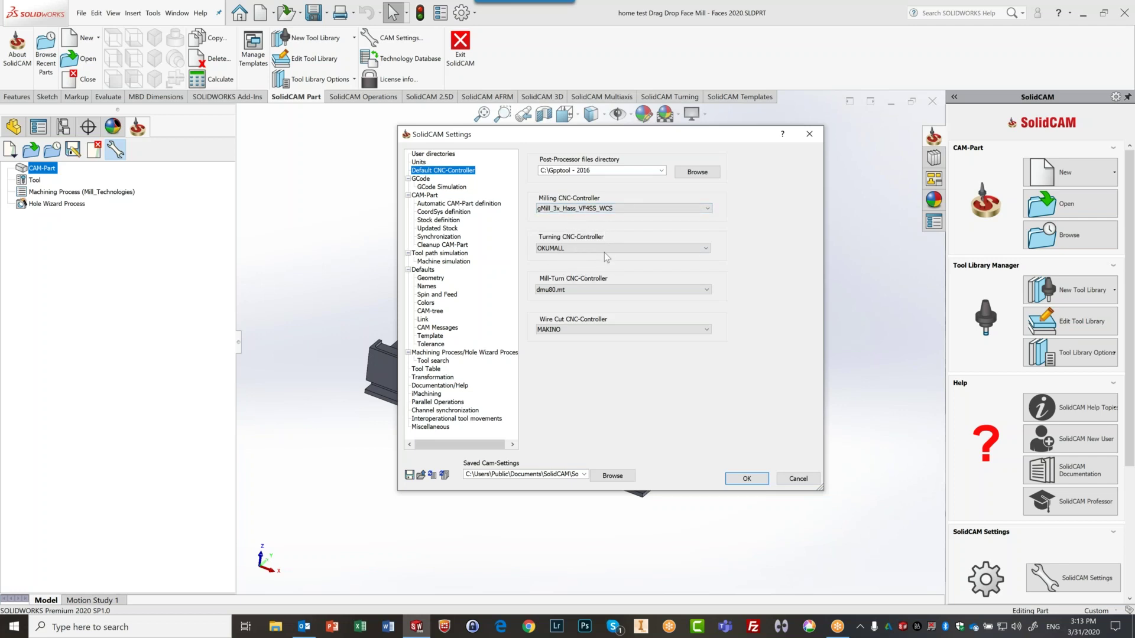
- Keep OKUMALL as the turning controller, then view the GCode page using NOTEPAD.EXE
left_click(701, 251)
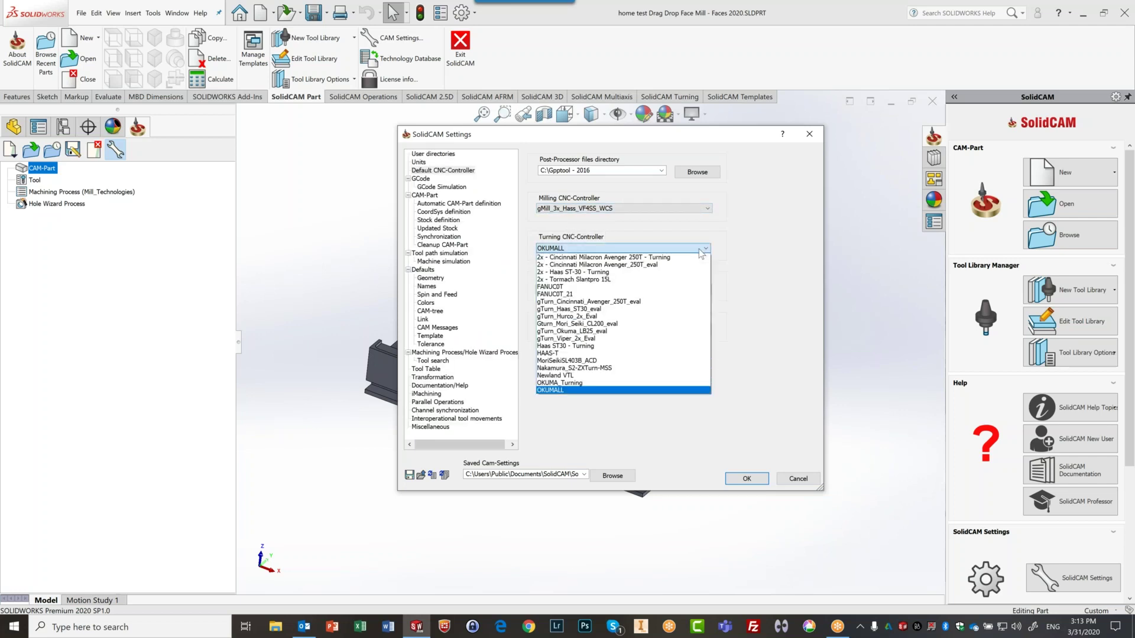
left_click(751, 232)
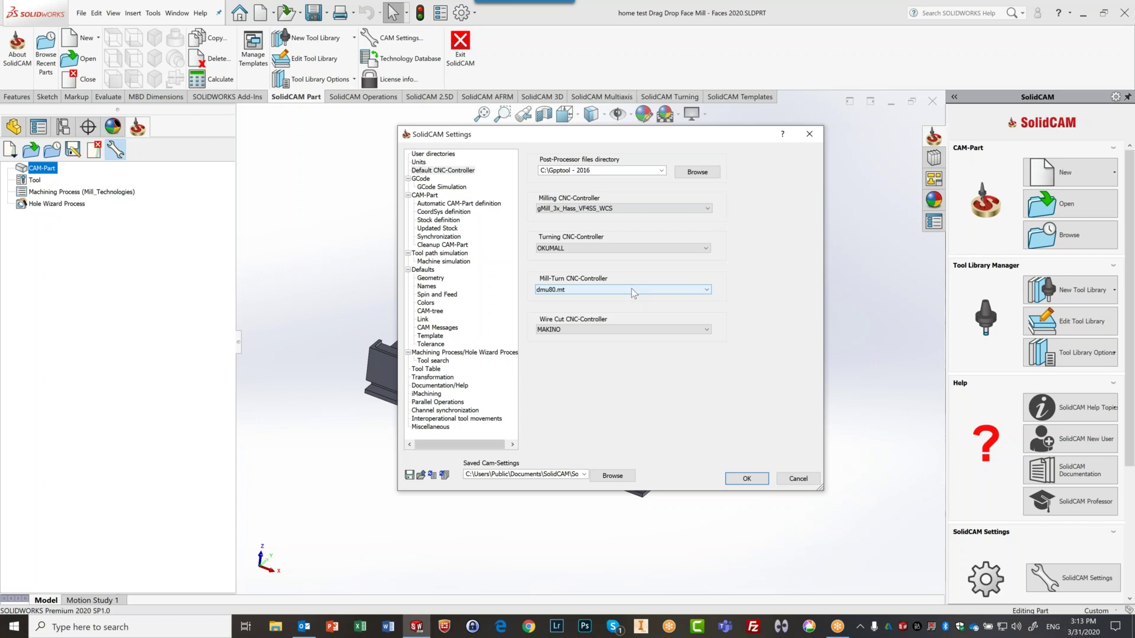
left_click(420, 180)
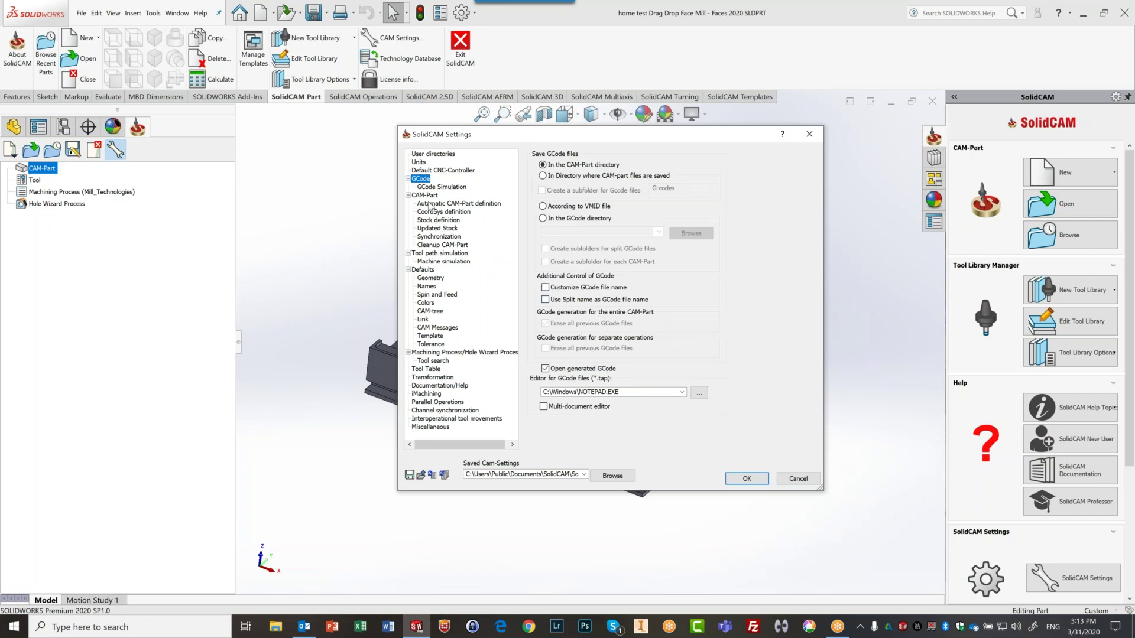
- View the GCode Simulation page with VERICUT, NCVIEW, Eureka, NCSimul and Octopuz tabs
left_click(440, 187)
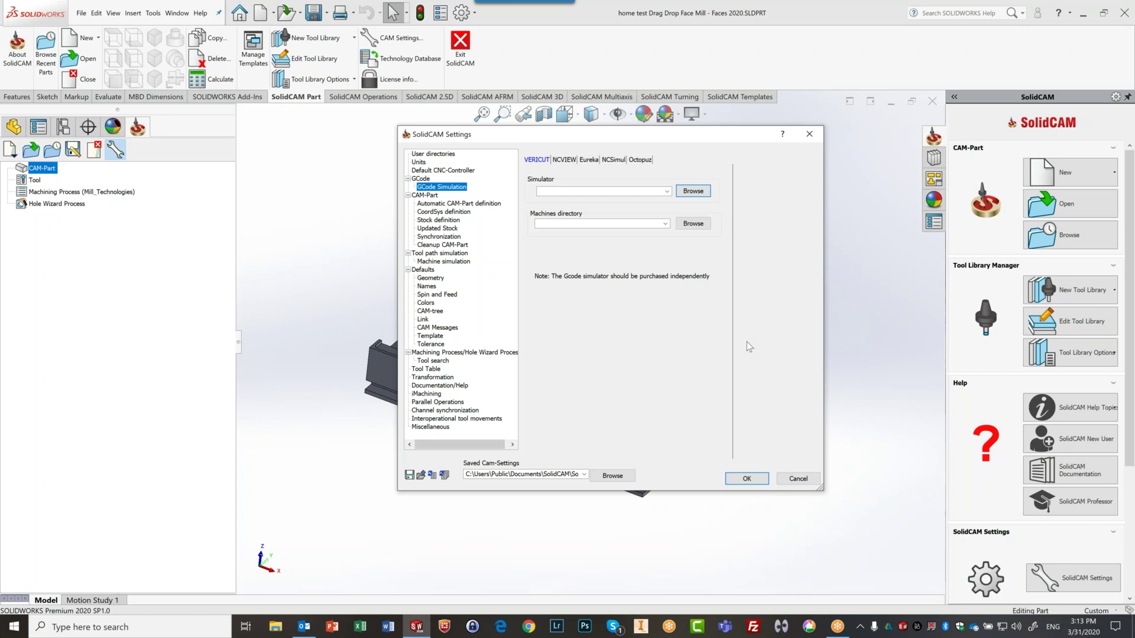
- View the CAM-Part page: external .PRZ projects, compressed mode, compression factor 5
left_click(424, 195)
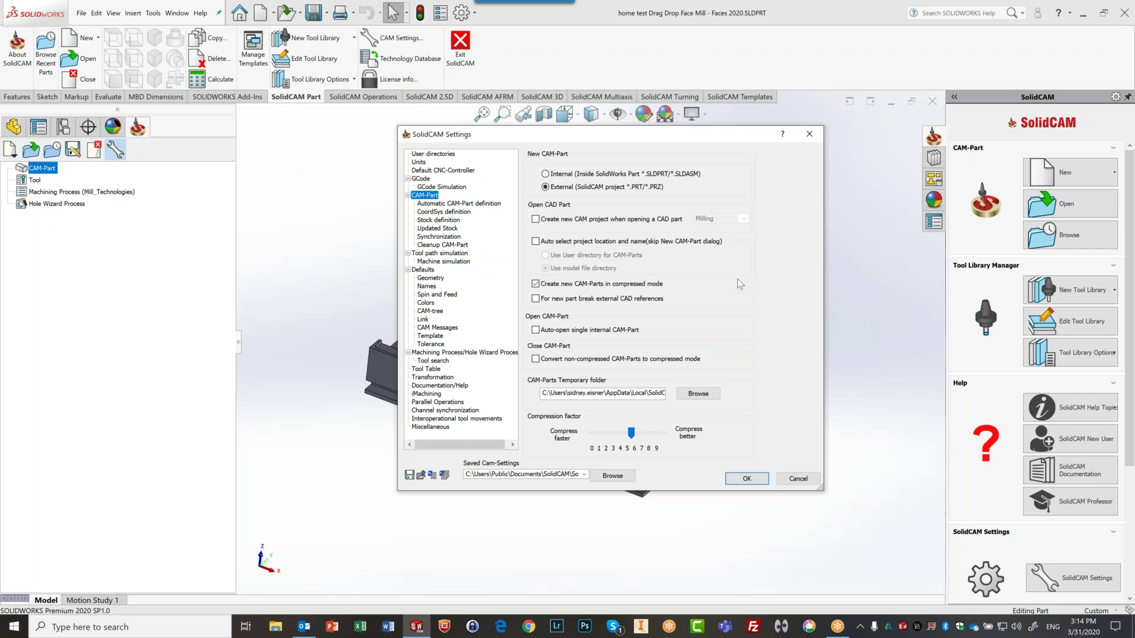
- Drag the settings dialog aside to reveal the plate model
left_click_drag(721, 136, 885, 136)
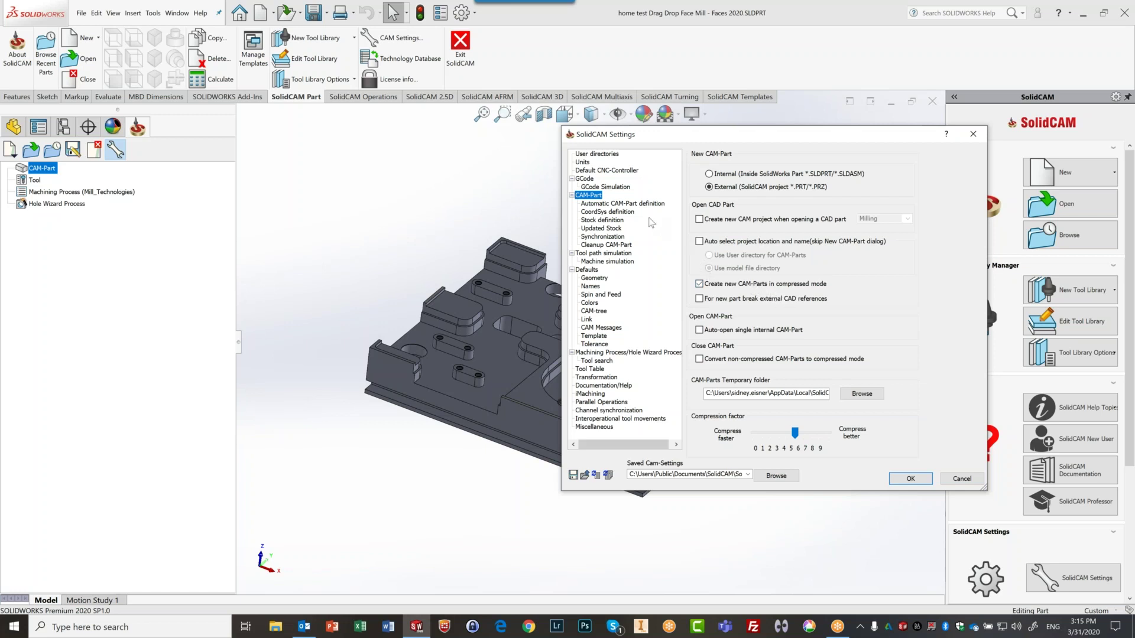
- View the Automatic CAM-Part definition page and bring the dialog fully back on screen
left_click(625, 203)
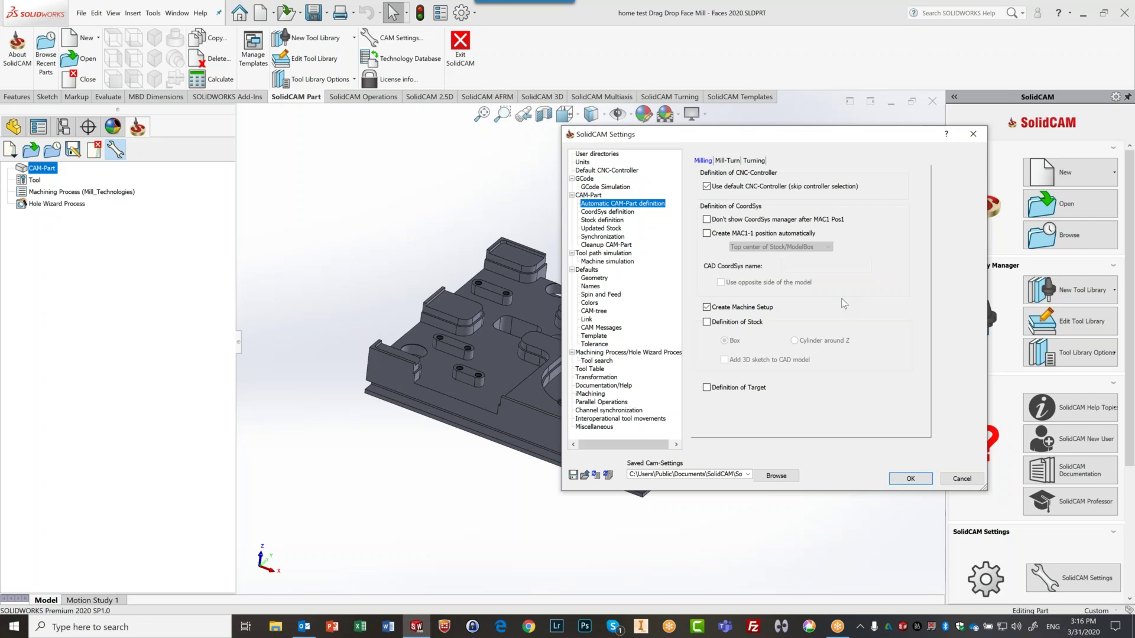
left_click_drag(757, 138, 924, 138)
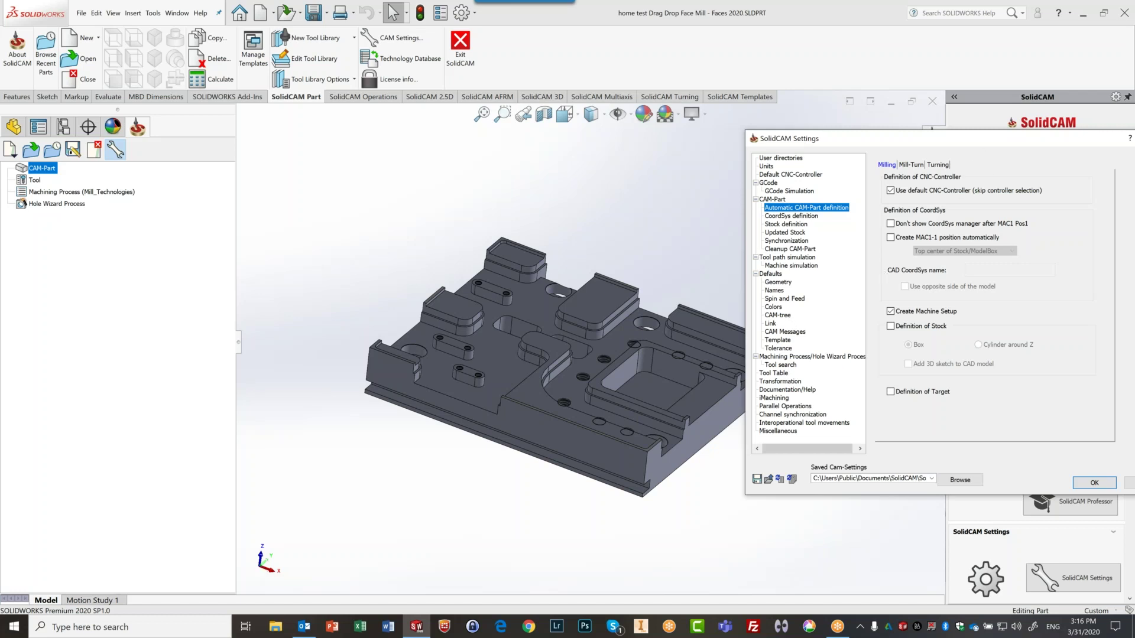
left_click_drag(975, 149, 747, 127)
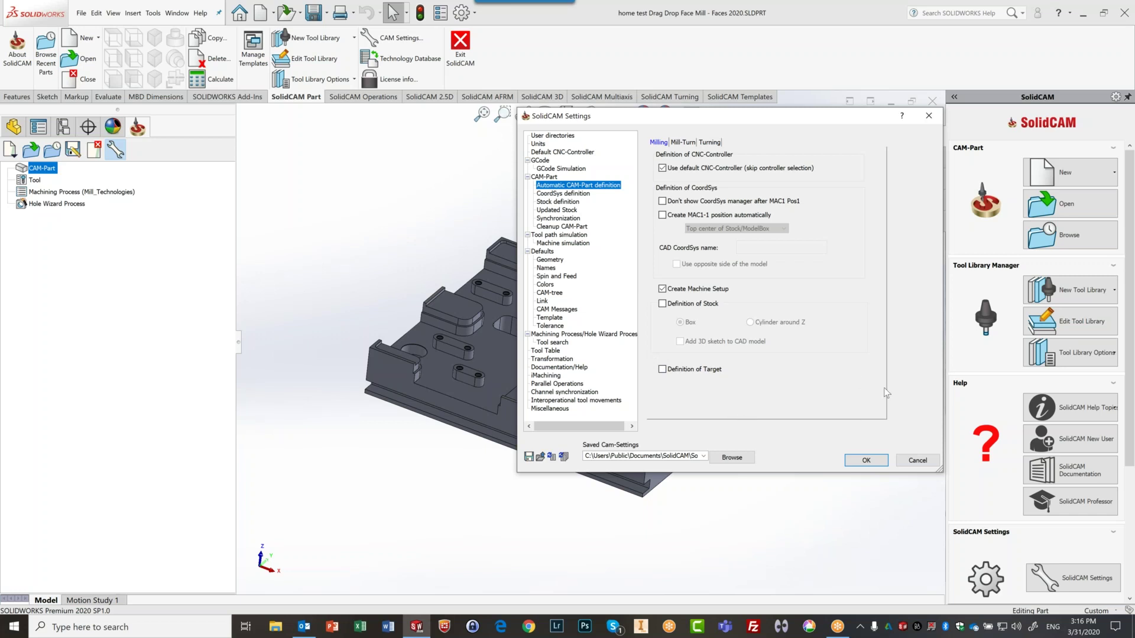
- Cancel the SolidCAM Settings dialog without applying any changes
left_click(926, 465)
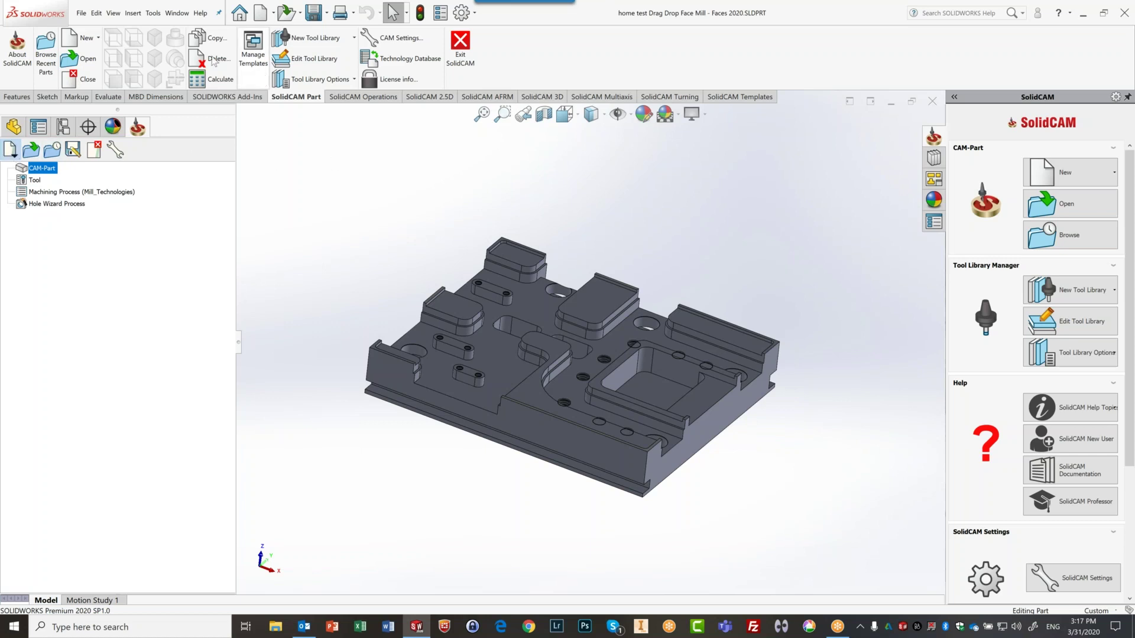
- Choose Milling from the New CAM-Part list to open the New Milling Part form
left_click(85, 42)
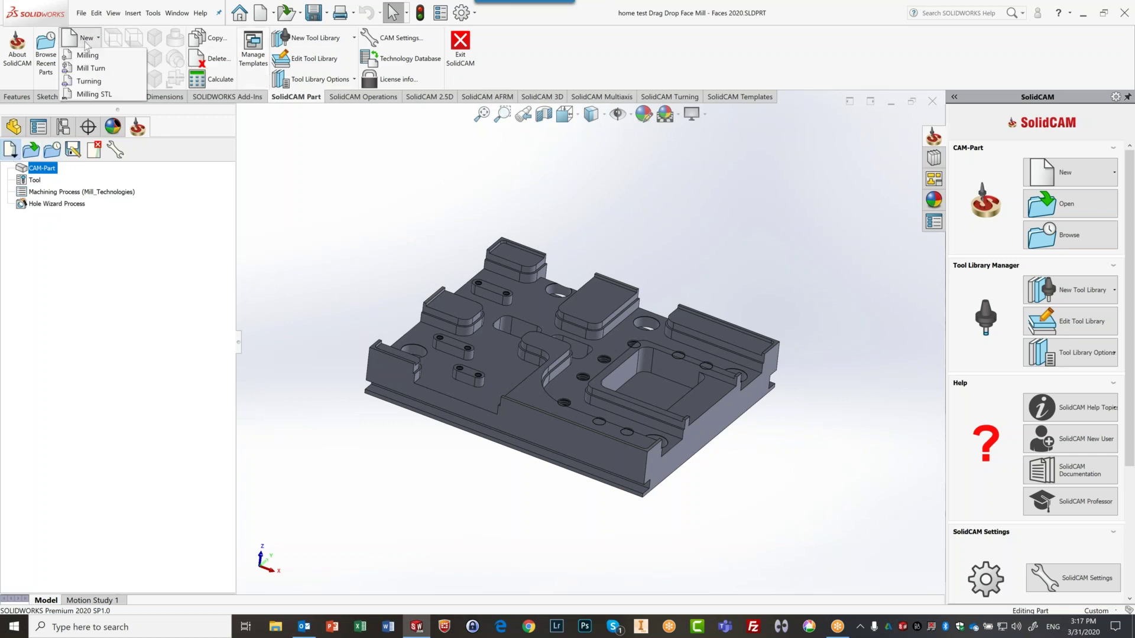
left_click(88, 55)
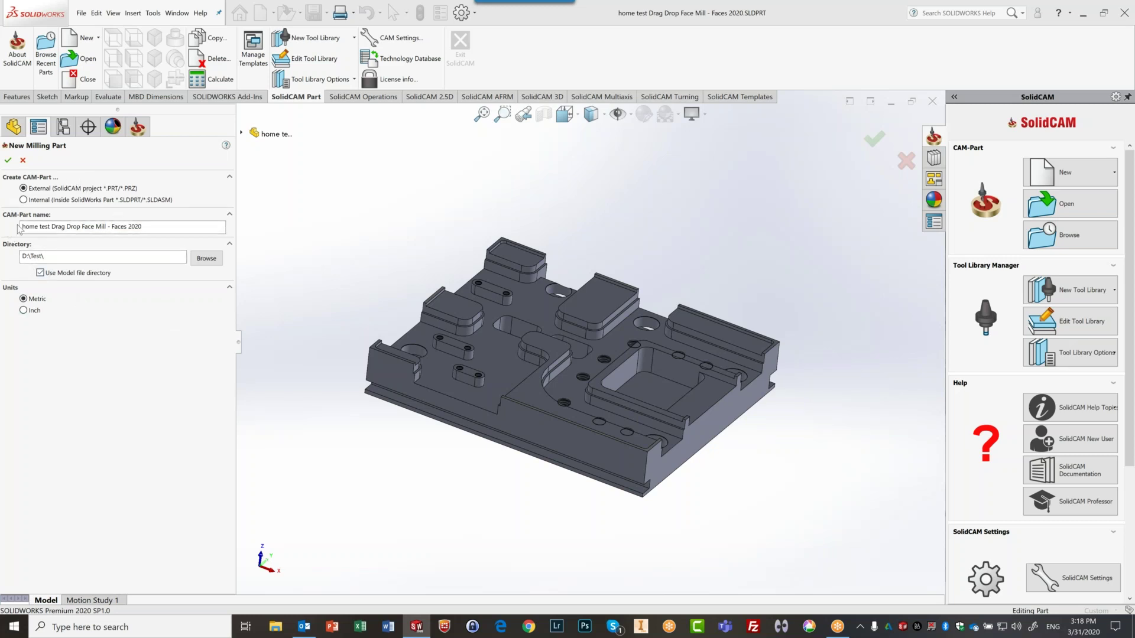
left_click(137, 228)
left_click(40, 272)
left_click(40, 272)
left_click(65, 258)
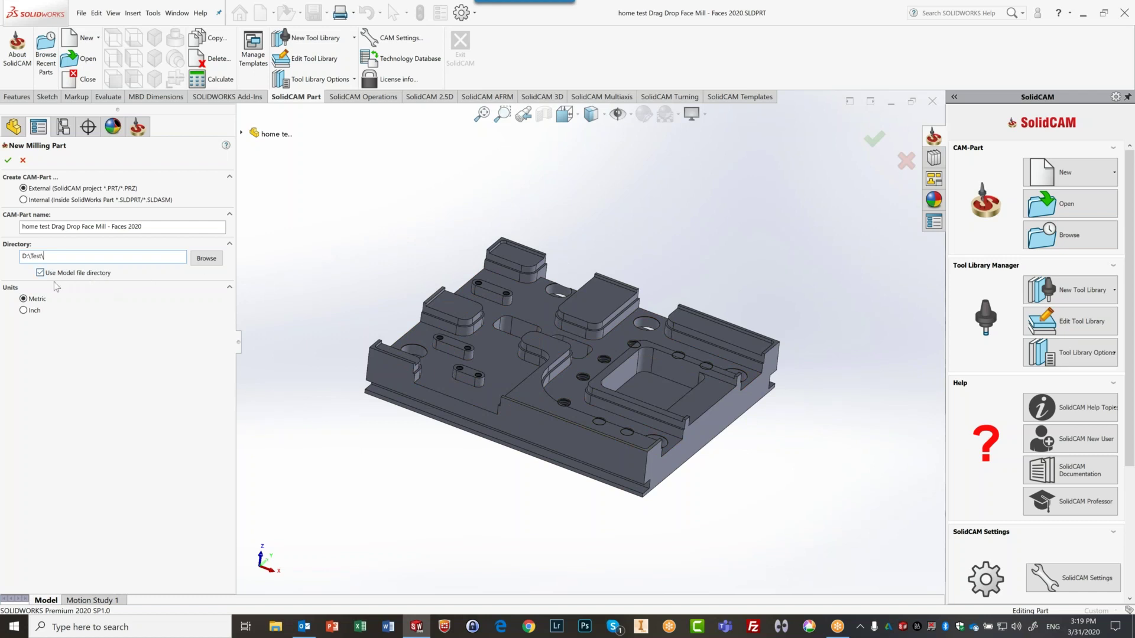
left_click(40, 273)
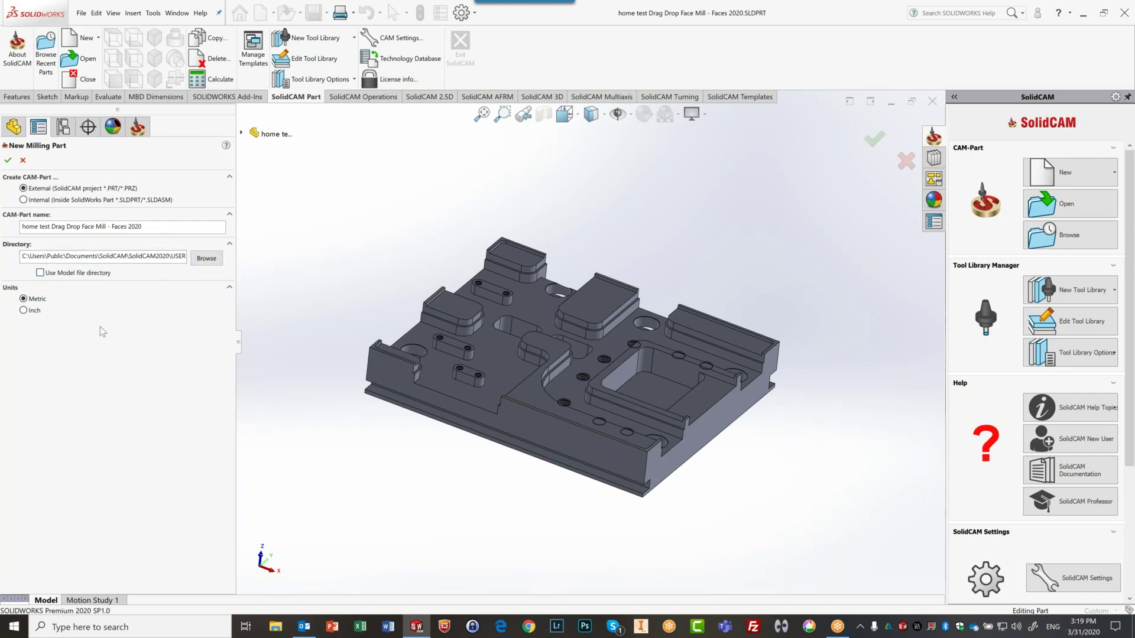
left_click(40, 273)
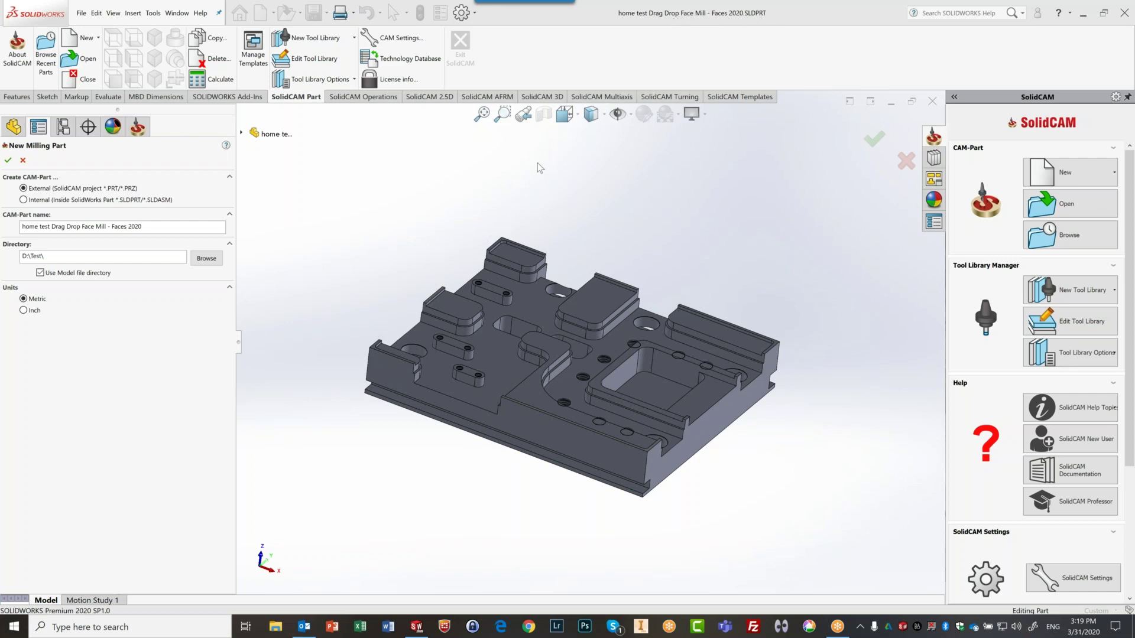
- Create the CAM-Part, widen the Part Data pane, and keep CNC-Machine gMill_3x_Haas_VF4SS_WCS
left_click(8, 162)
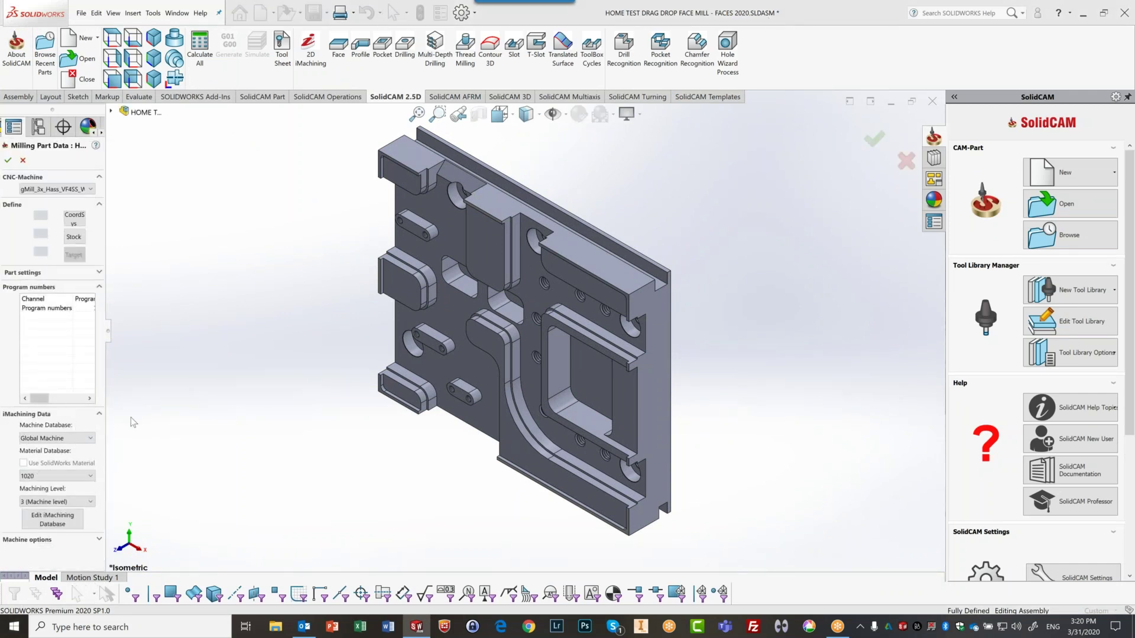
left_click_drag(108, 337, 207, 337)
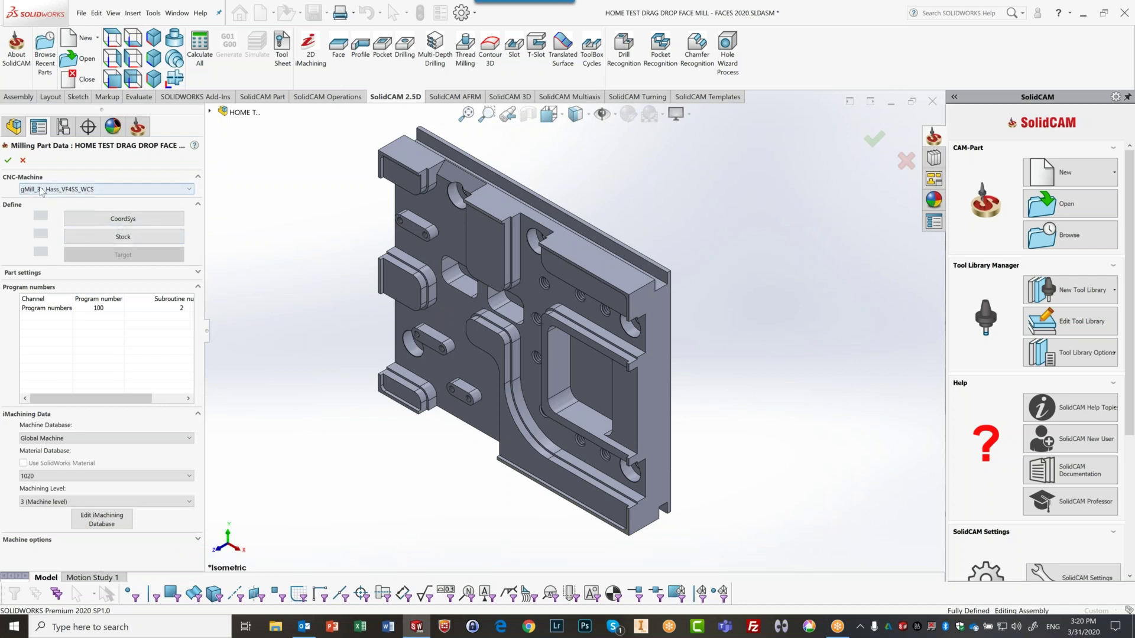
left_click(189, 192)
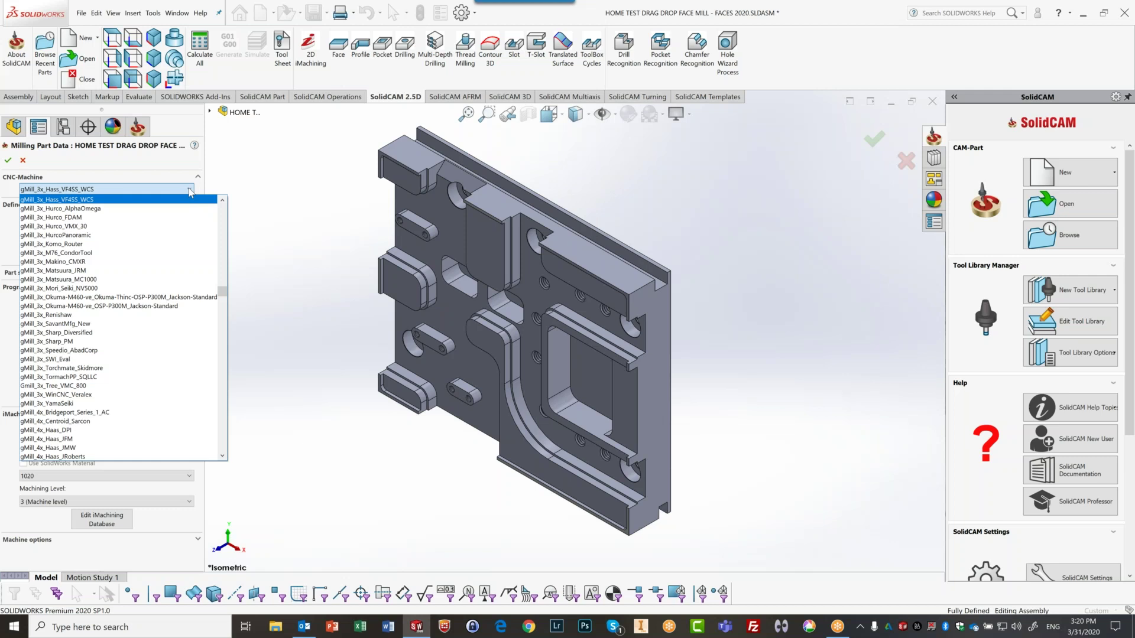
left_click(190, 193)
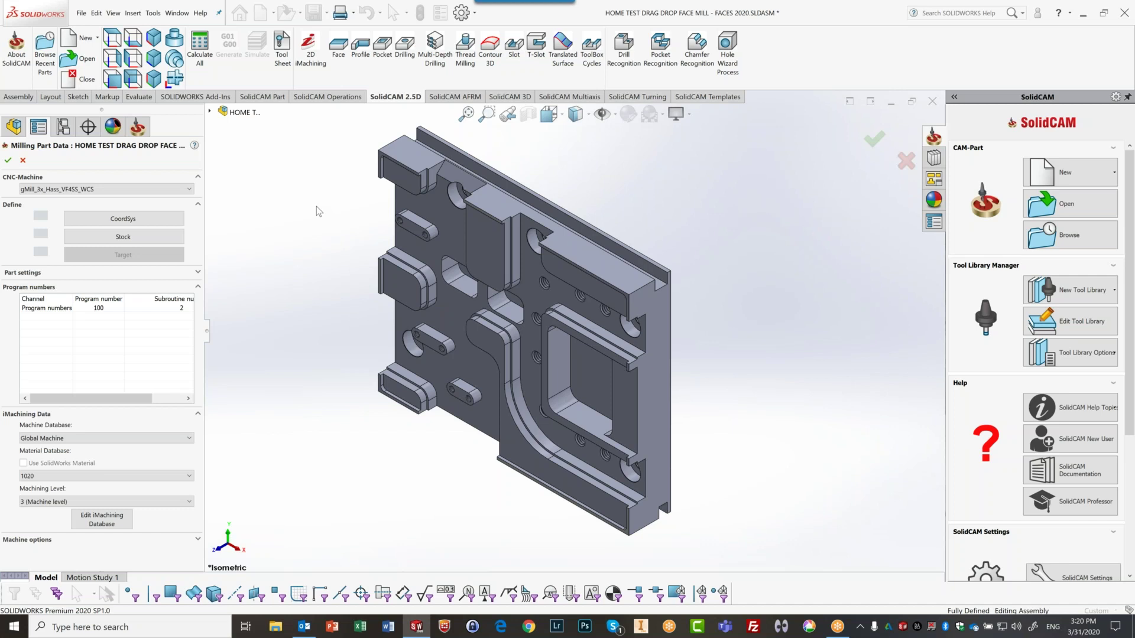
- Start the machine CoordSys definition using Select face and review the origin placement choices
left_click(121, 220)
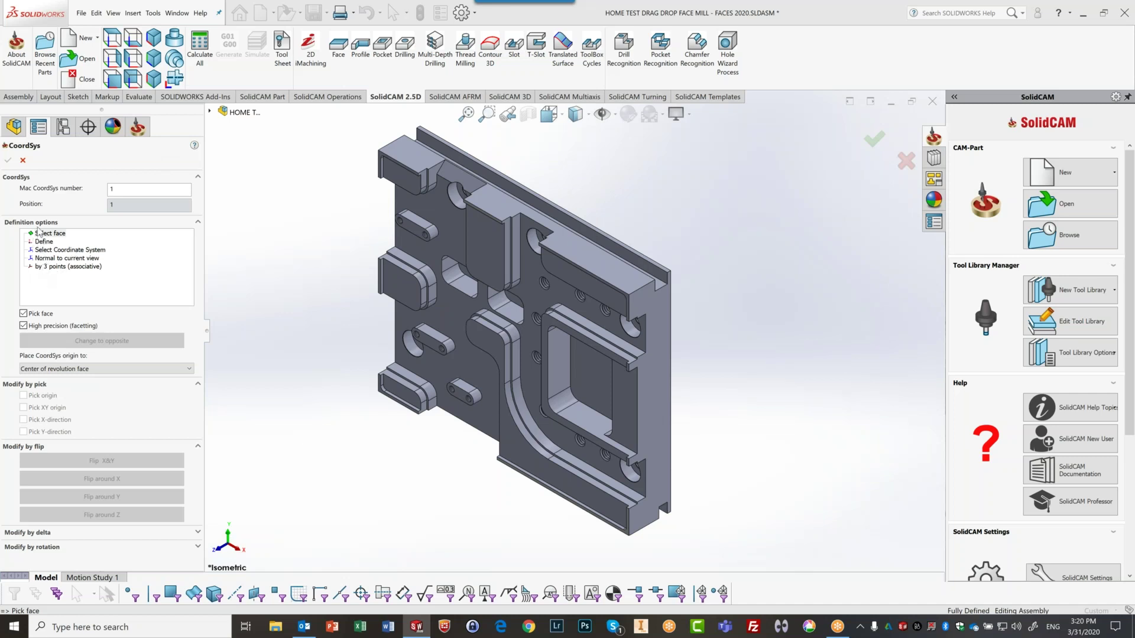
left_click(75, 250)
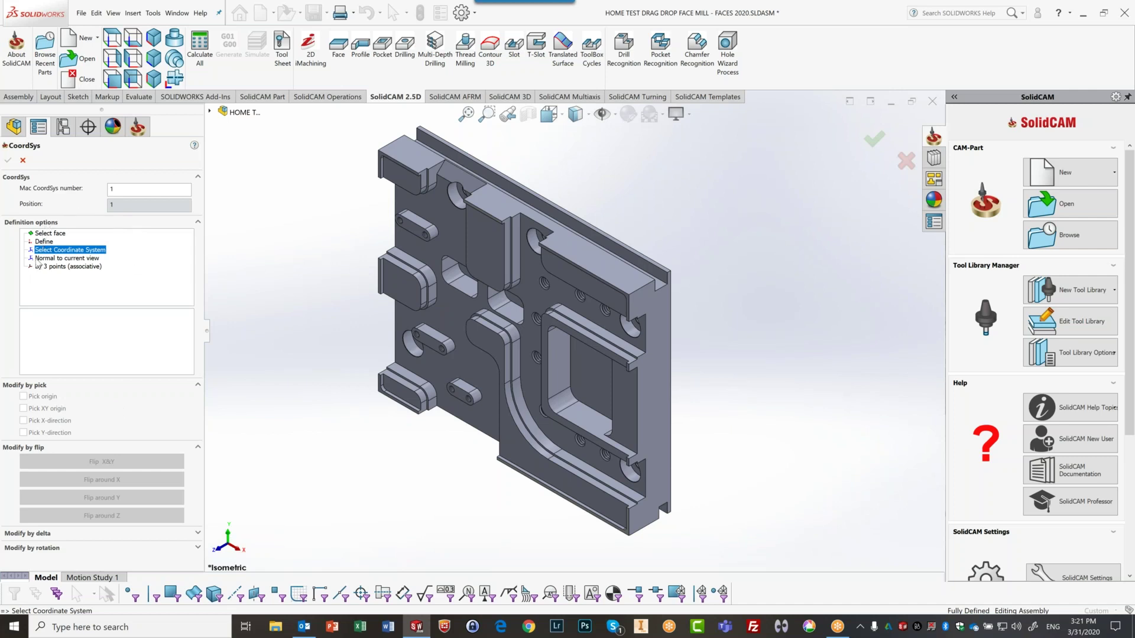
left_click(39, 234)
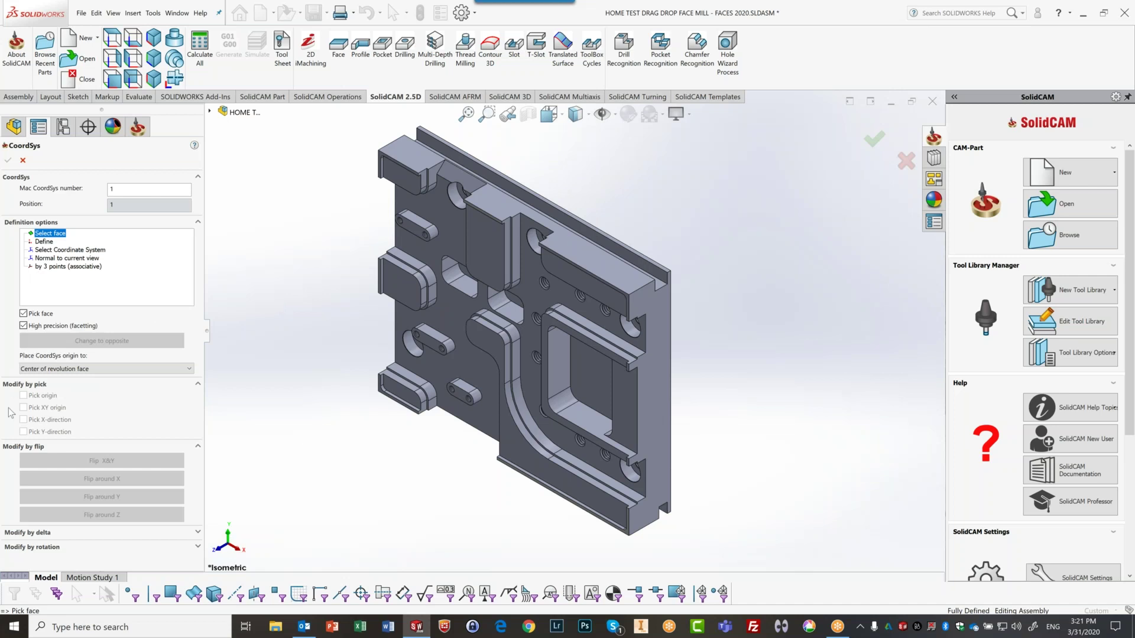
left_click(175, 368)
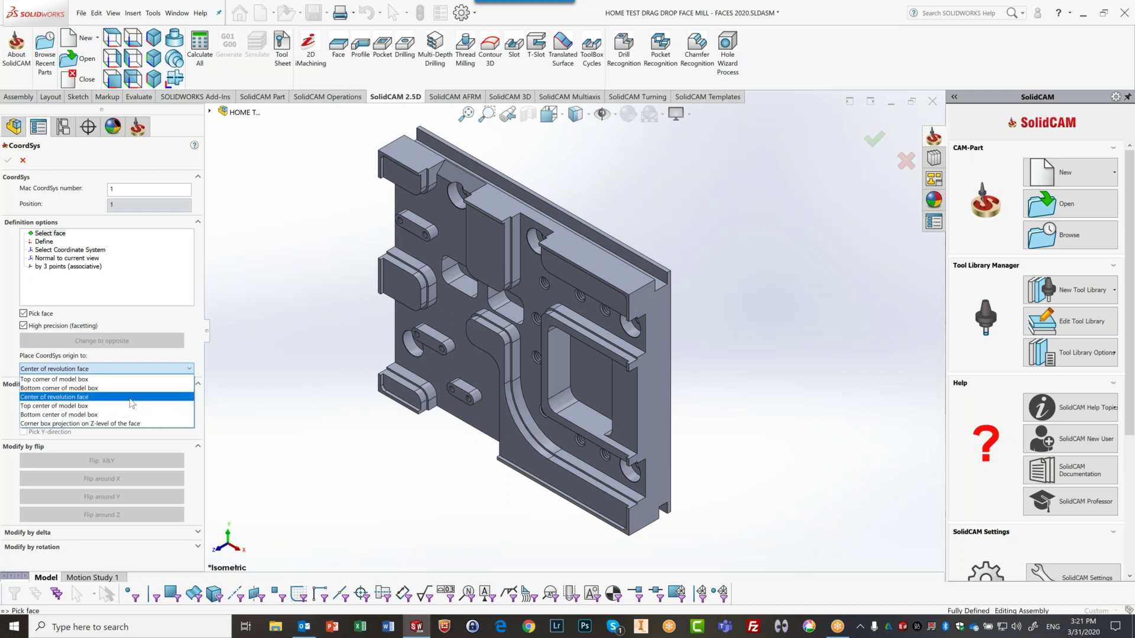
- Place the origin at Top corner of model box on the plate's top face, then enable Pick origin
left_click(131, 398)
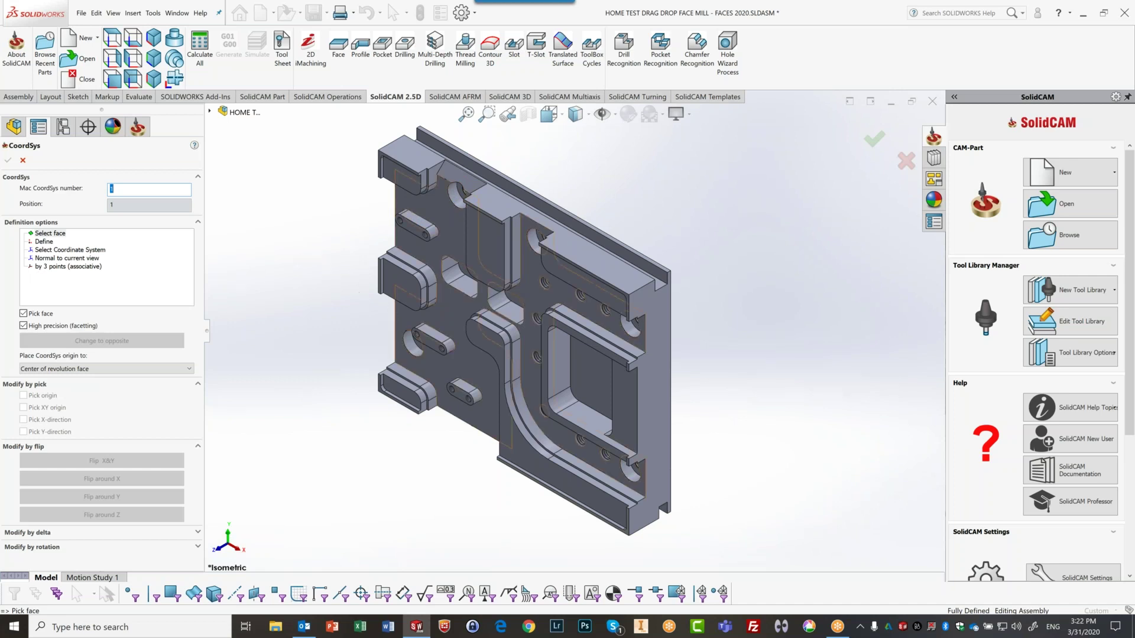
left_click(71, 368)
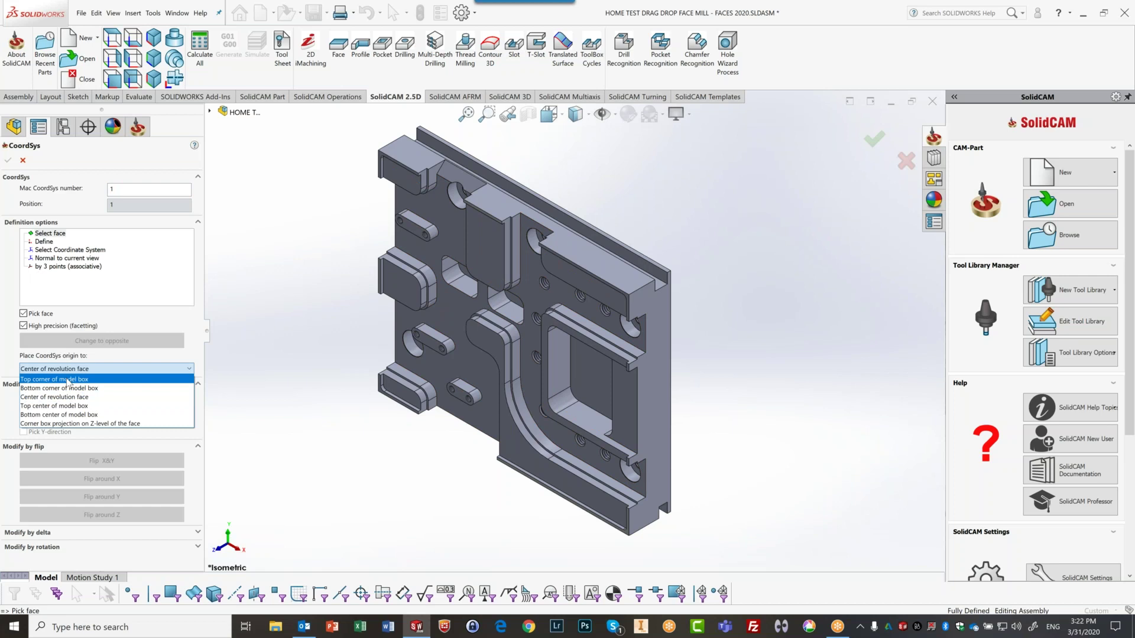
left_click(68, 379)
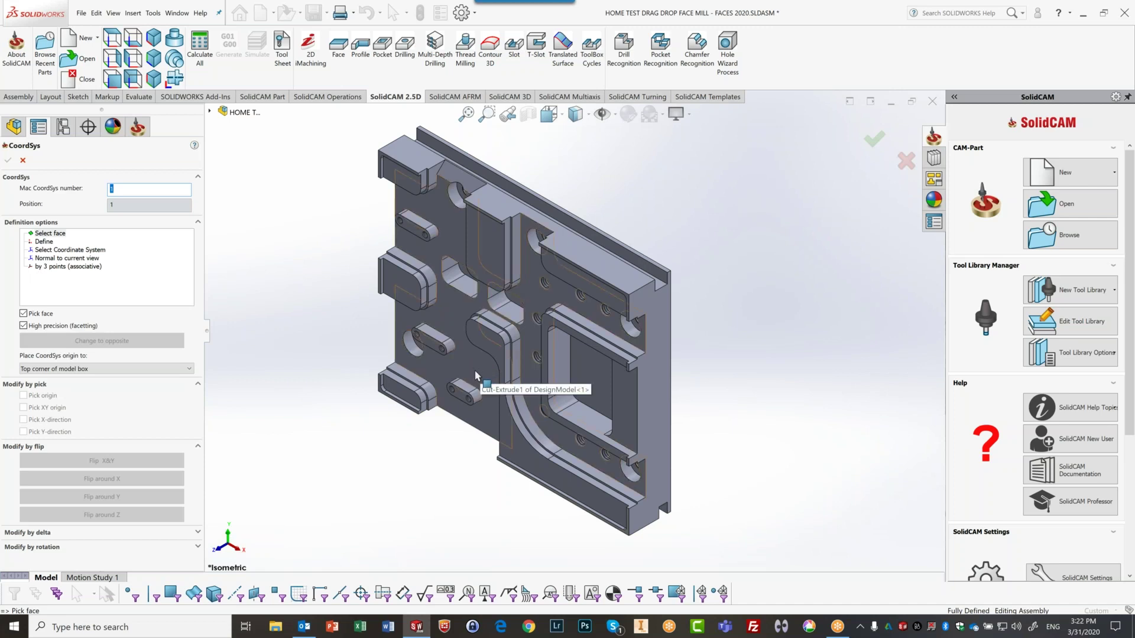
middle_click_drag(475, 372, 540, 261)
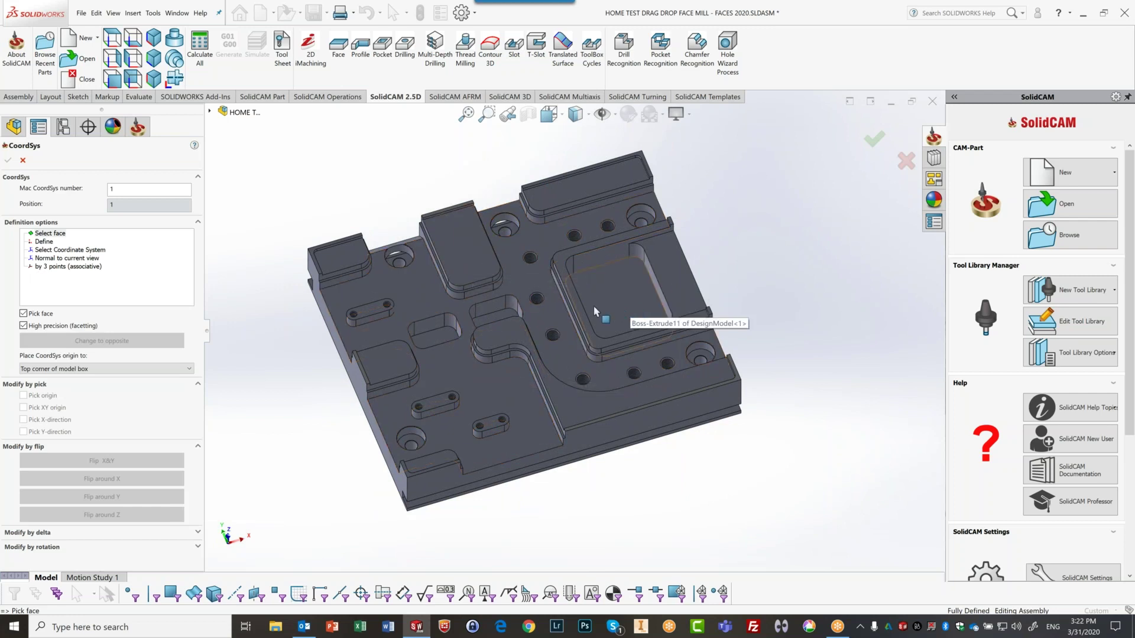
left_click(501, 381)
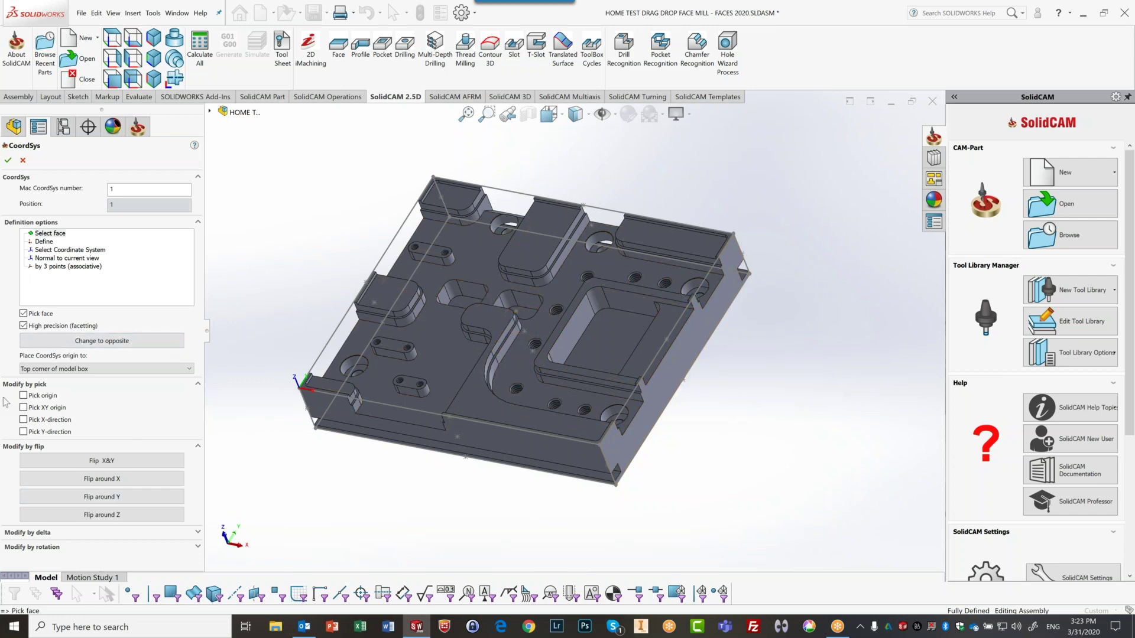
left_click(23, 395)
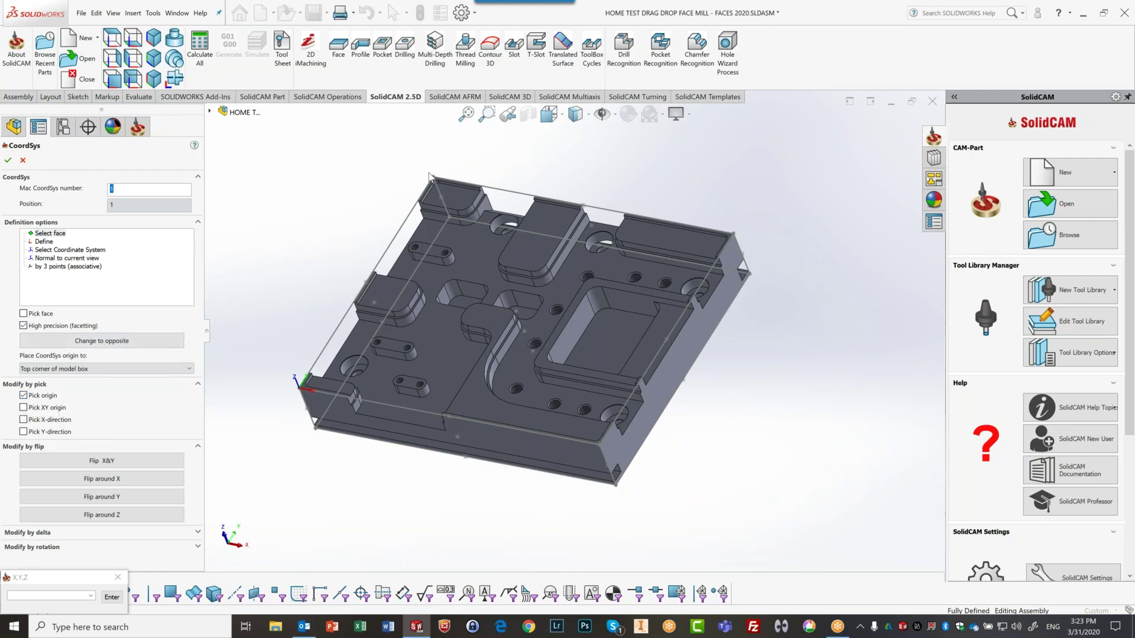
- Set the origin on the plate's top-corner vertex and switch to Pick X-direction
left_click(432, 177)
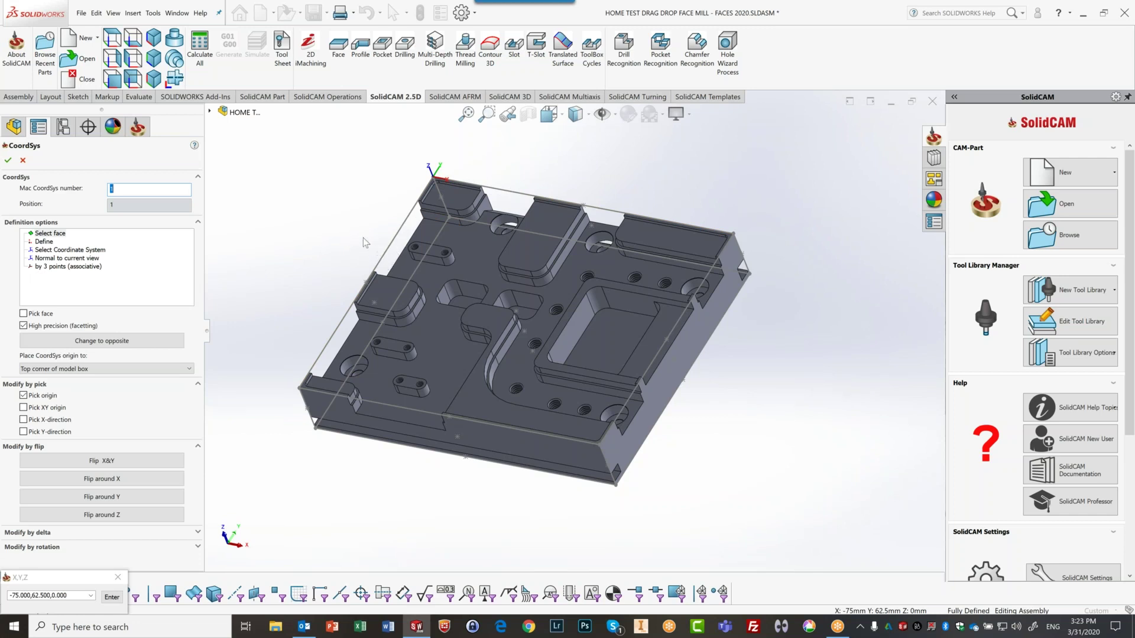
left_click(23, 420)
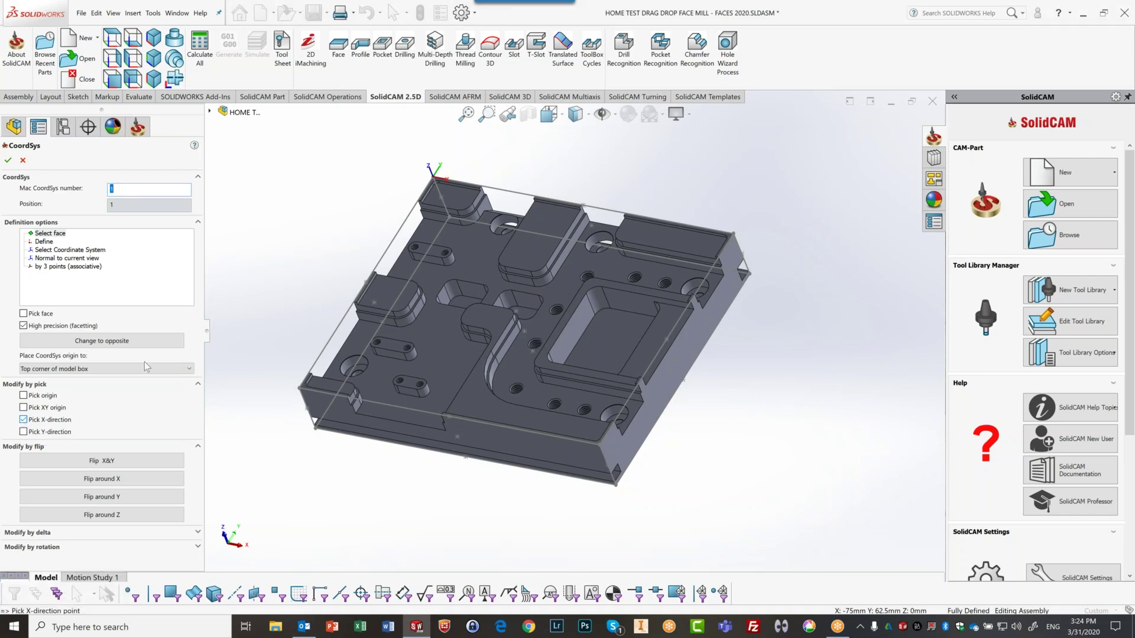
- Point the X axis along the plate's 125 mm left edge and zoom to verify it
left_click(328, 342)
scroll(355, 201, "up", 3)
scroll(564, 216, "down", 2)
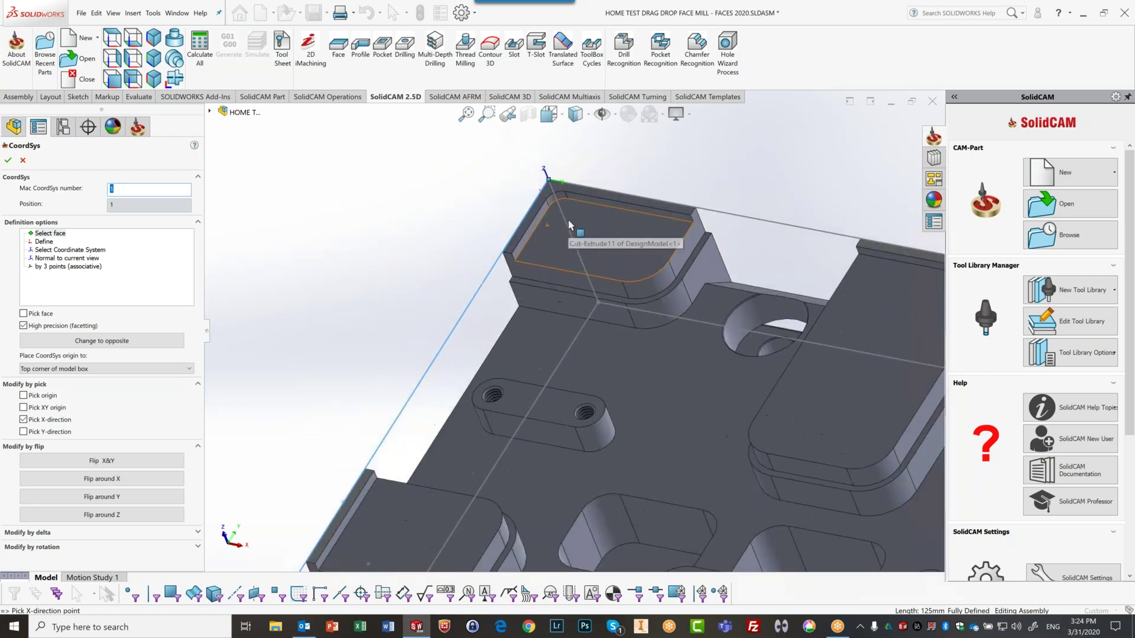
scroll(561, 218, "down", 4)
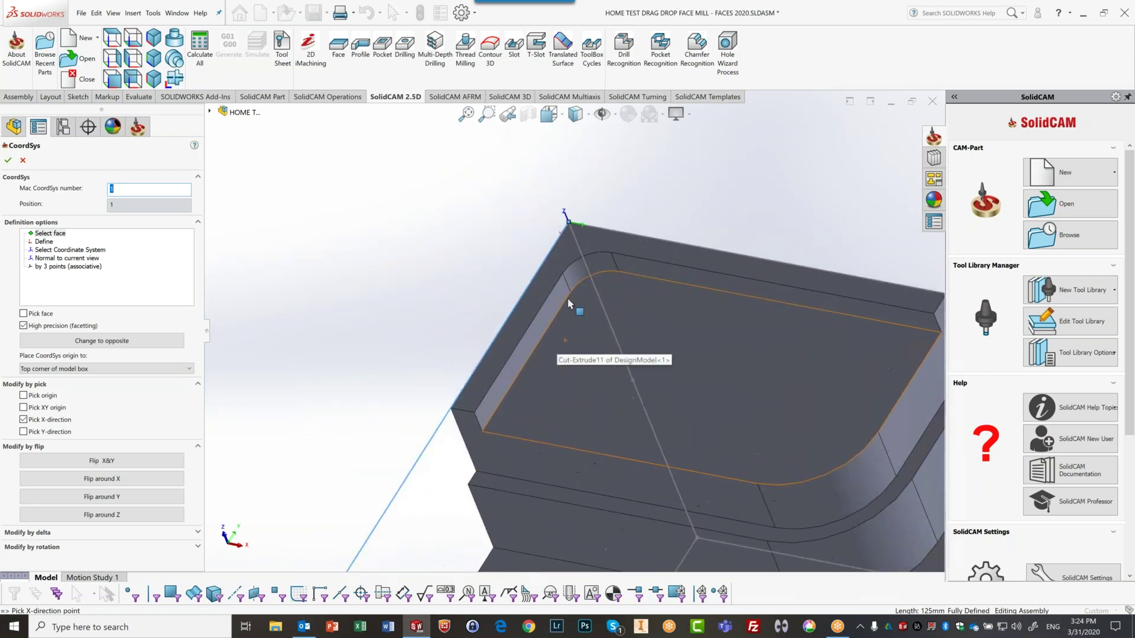
scroll(547, 340, "up", 3)
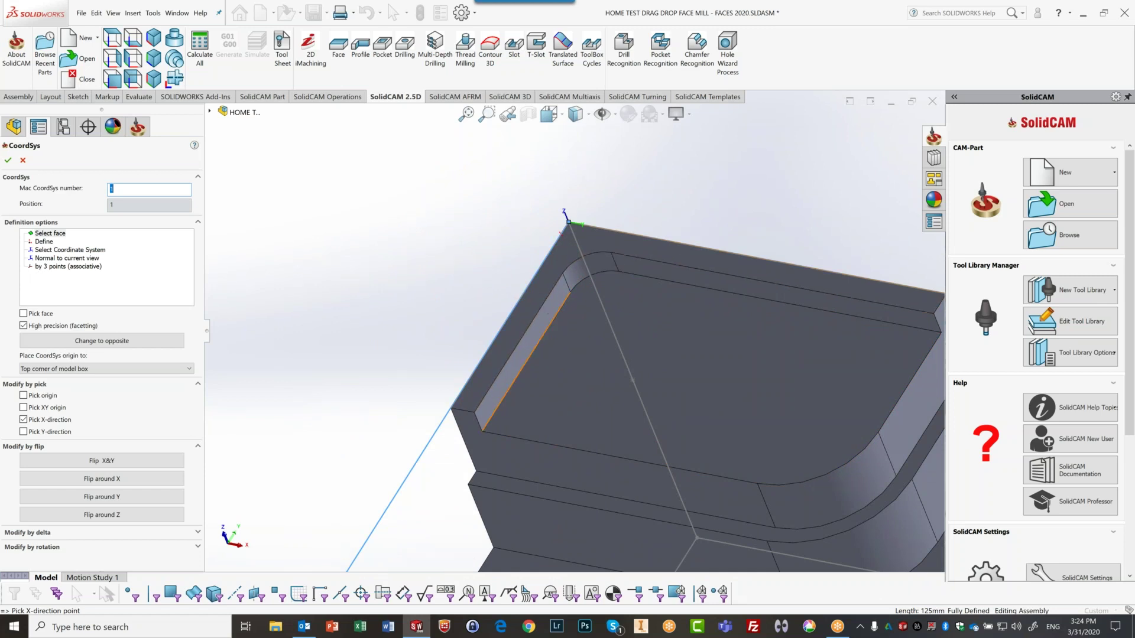
scroll(546, 341, "up", 2)
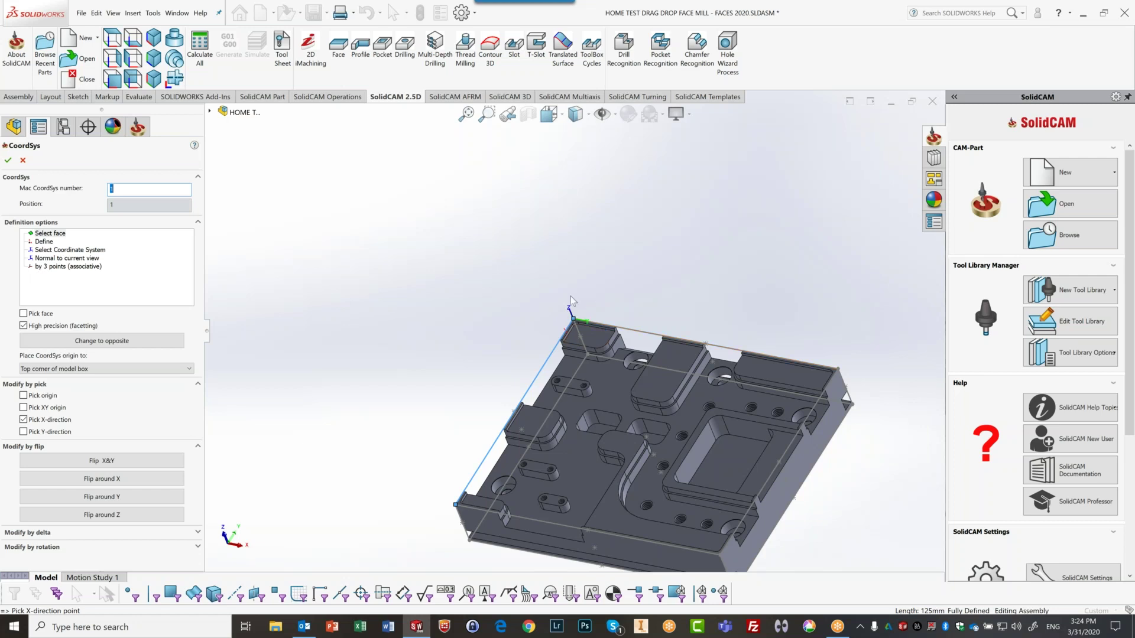
- Flip the coordinate axes around Z twice
left_click(102, 516)
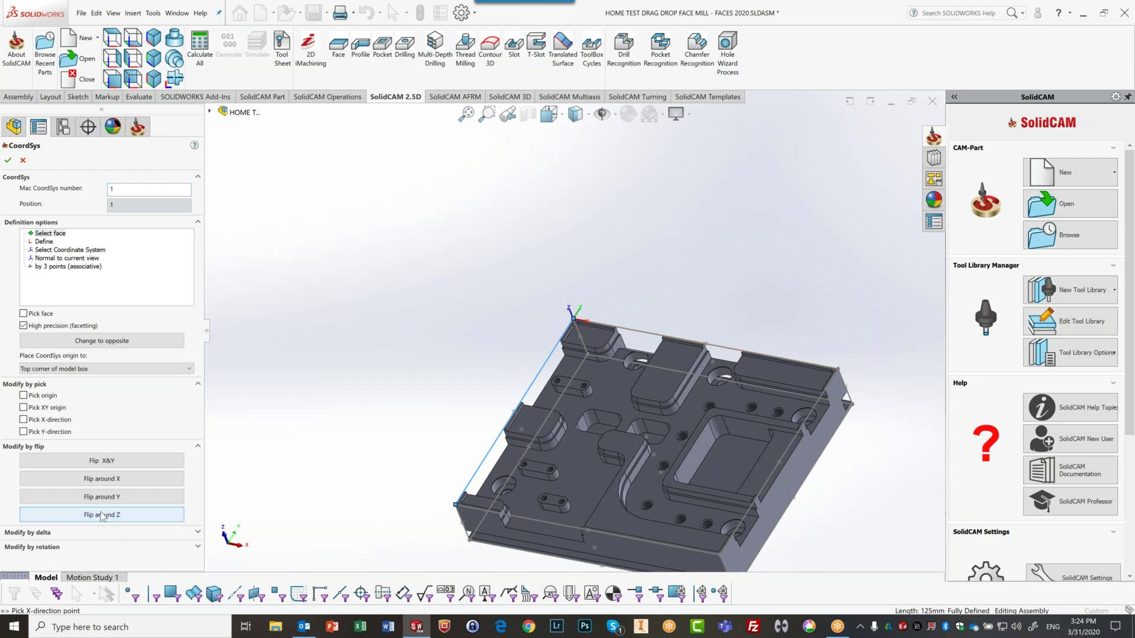
left_click(102, 515)
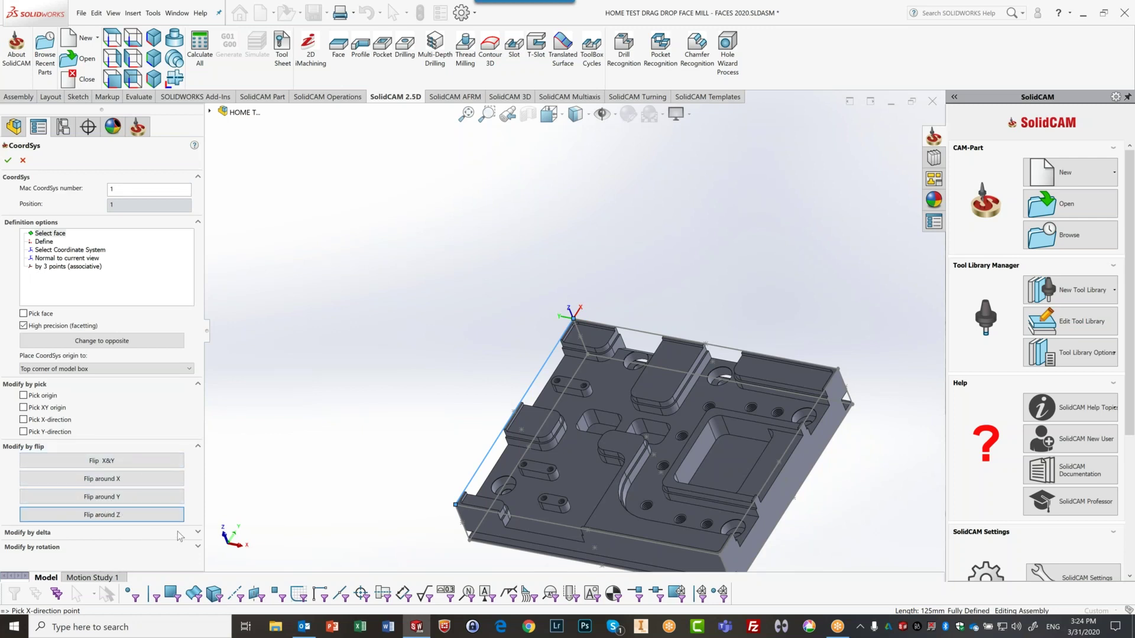
- In Modify by delta, nudge the Y offset down to -10 and back to 0
left_click(198, 533)
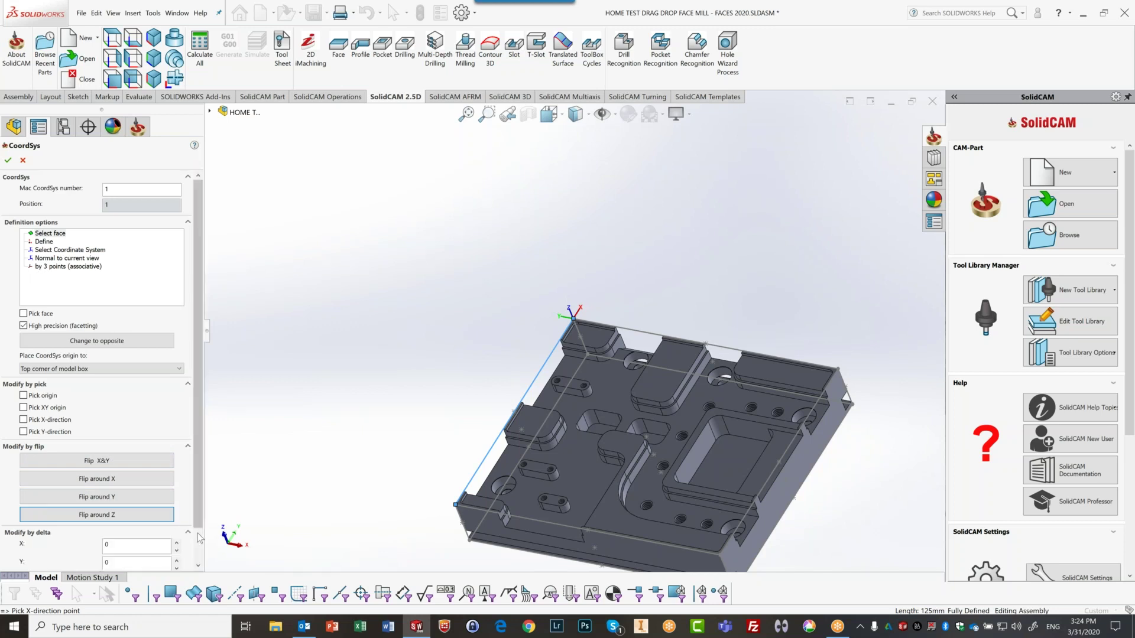
scroll(187, 531, "down", 1)
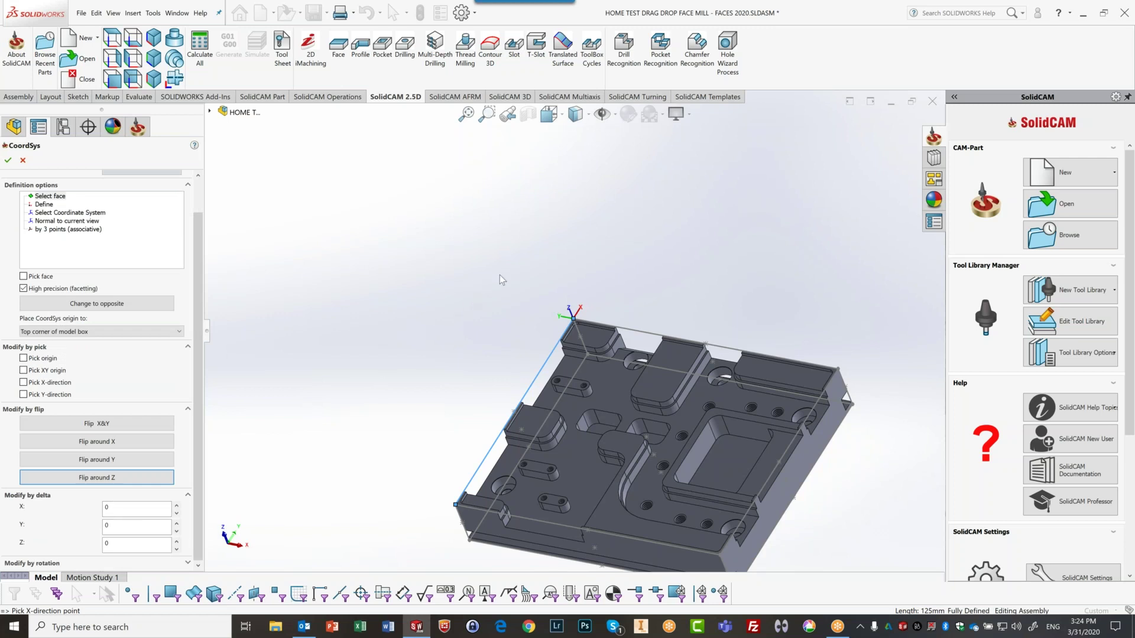
left_click(177, 506)
left_click(177, 531)
left_click(176, 530)
left_click(176, 530)
left_click(176, 530)
left_click(176, 524)
left_click(176, 523)
left_click(176, 523)
left_click(176, 523)
left_click(177, 523)
- Set the X offset to 0 and flip the axes around Z to the final orientation
double_click(125, 509)
type("0")
left_click(118, 525)
left_click(102, 477)
left_click(102, 478)
left_click(40, 477)
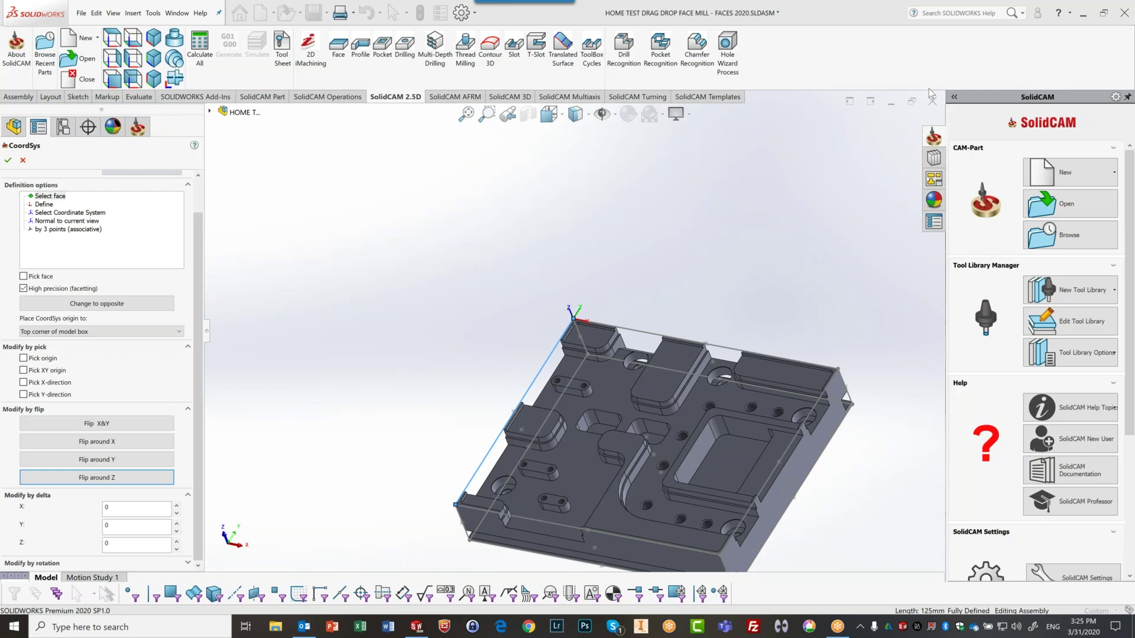
- Accept the coordinate system and collapse the Radial levels section in CoordSys Data
left_click(8, 161)
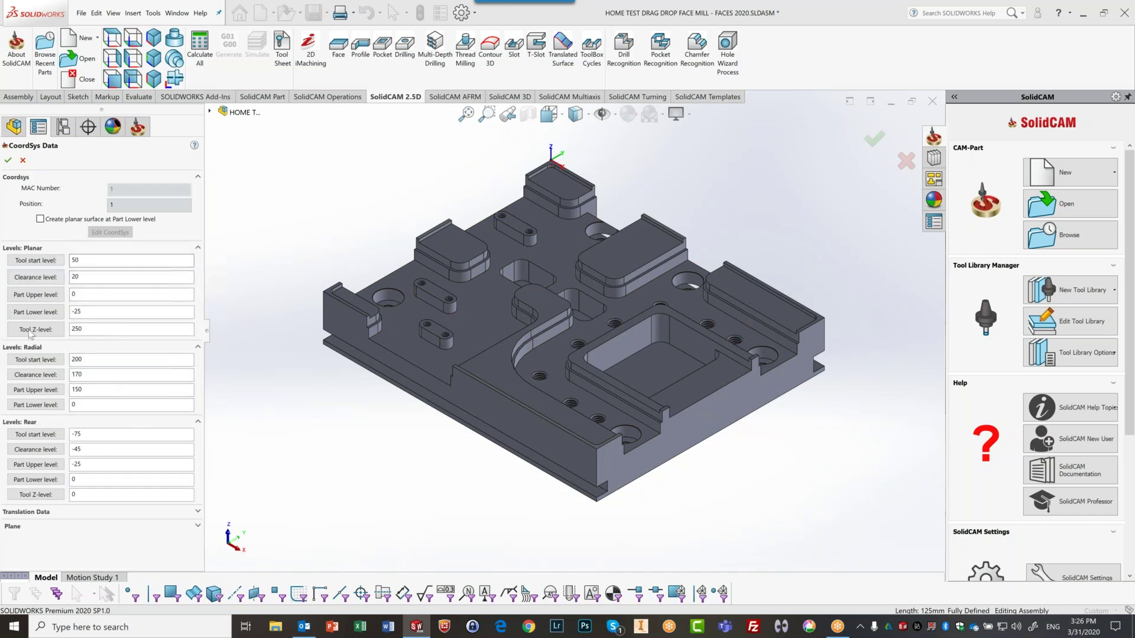
left_click(198, 348)
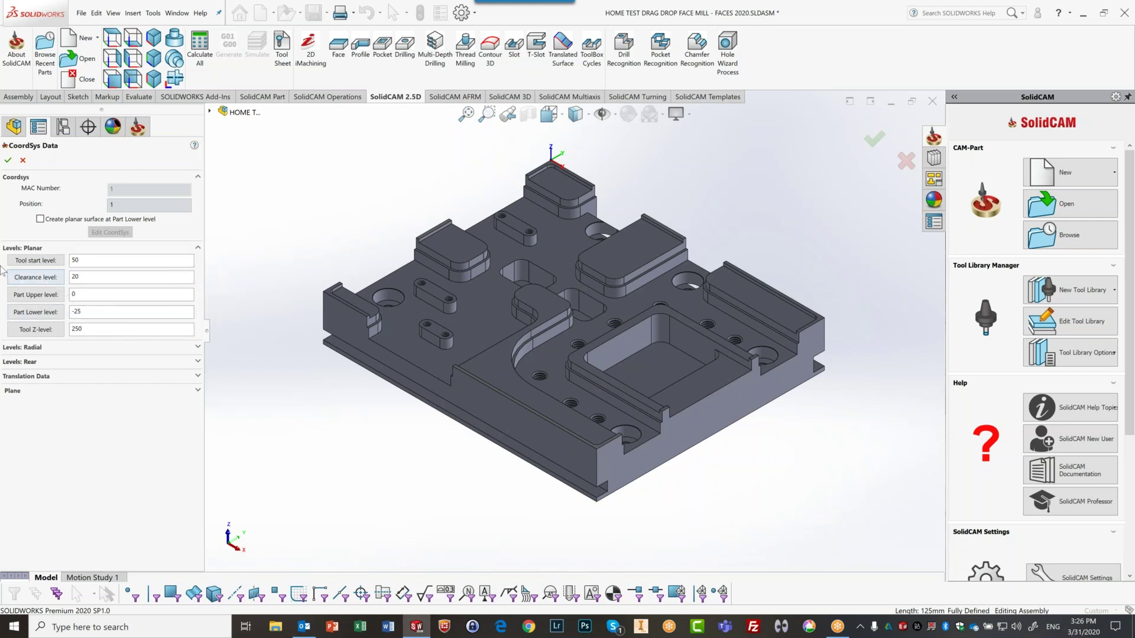
- Review the planar levels: tool start 50, clearance 20, part upper 0, part lower -25
left_click(97, 266)
left_click(113, 278)
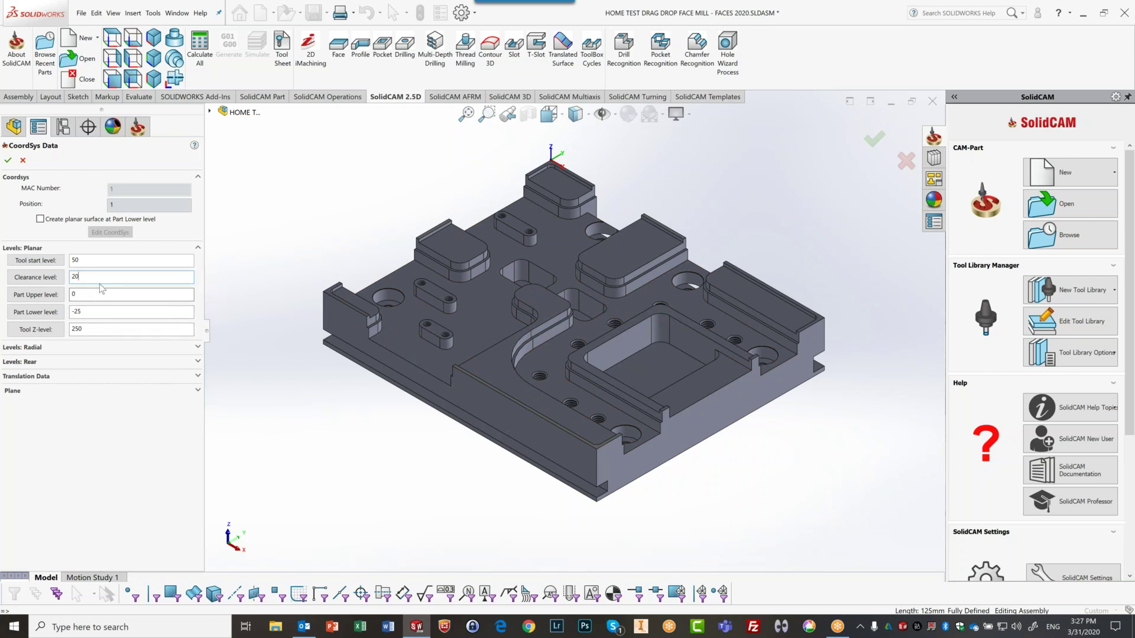
left_click(190, 279)
left_click(157, 296)
left_click(86, 311)
- Accept the coordinate system, then open the Stock definition as a box relative to the model
left_click(8, 160)
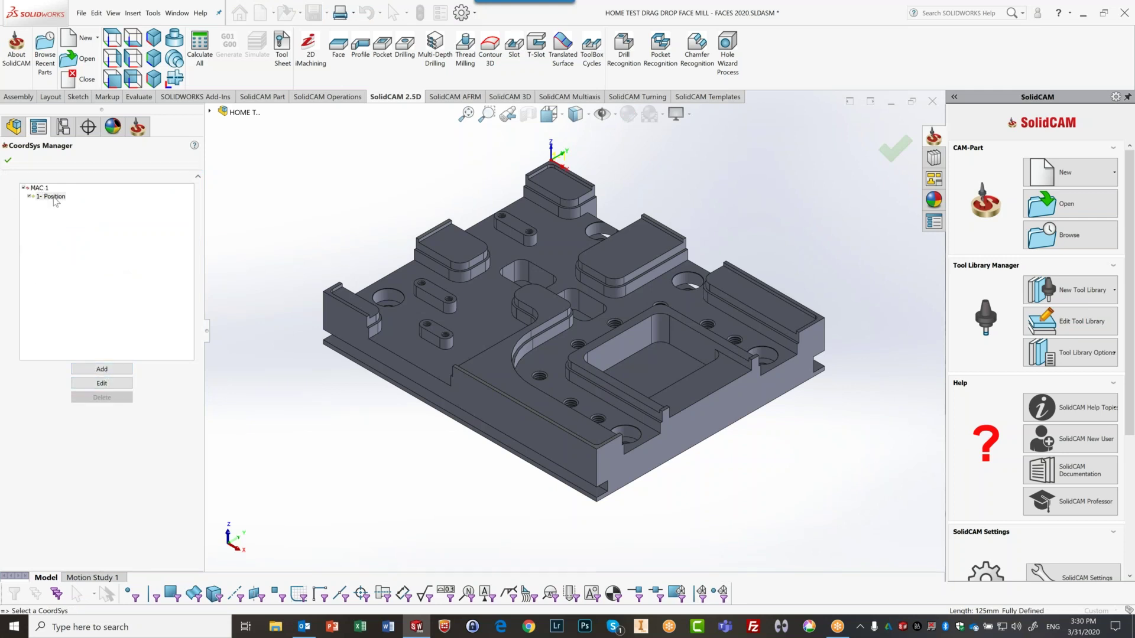
left_click(8, 163)
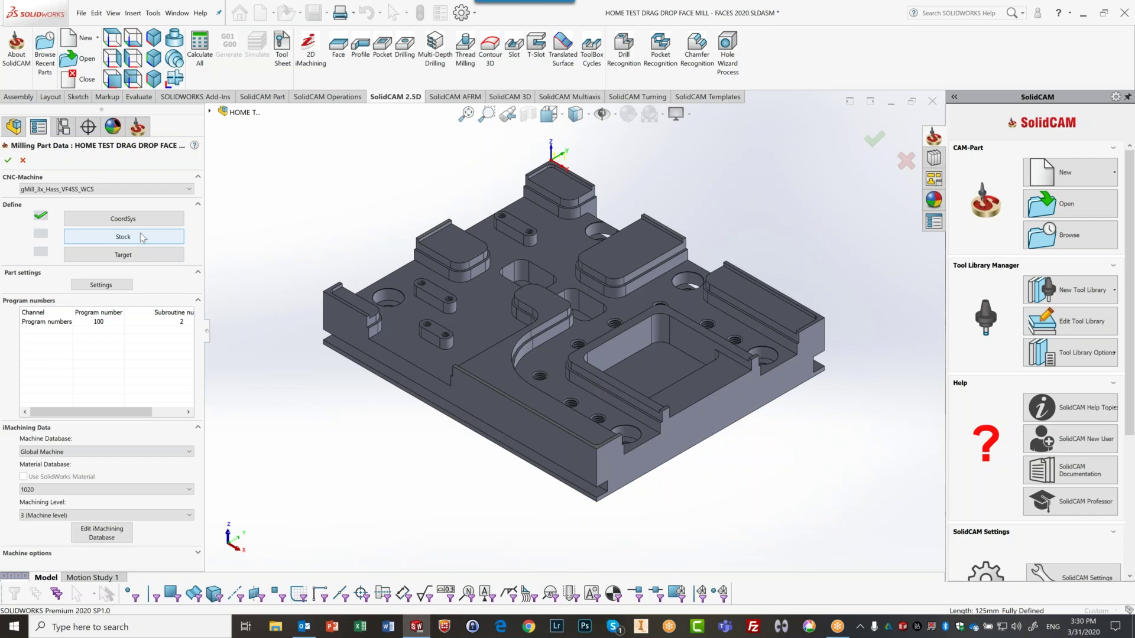
key("Return")
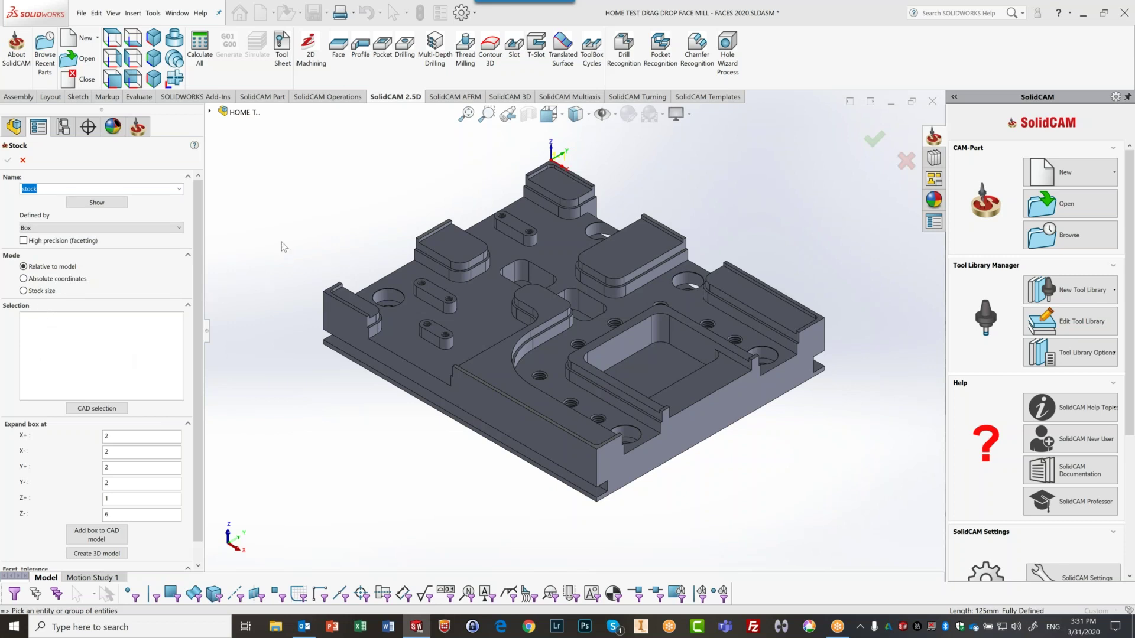
- Base the stock box on Solid 1 and verify its expansion: 2 on X/Y, 1 on Z+, 6 on Z-
left_click(405, 271)
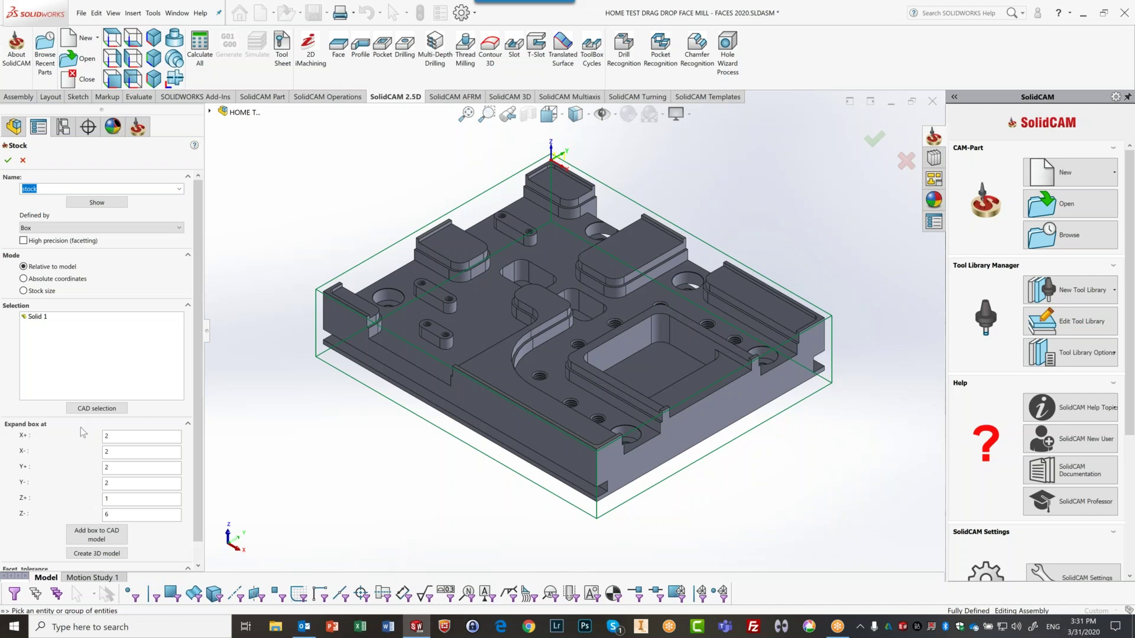
left_click(115, 440)
left_click(126, 456)
middle_click_drag(307, 264, 436, 378)
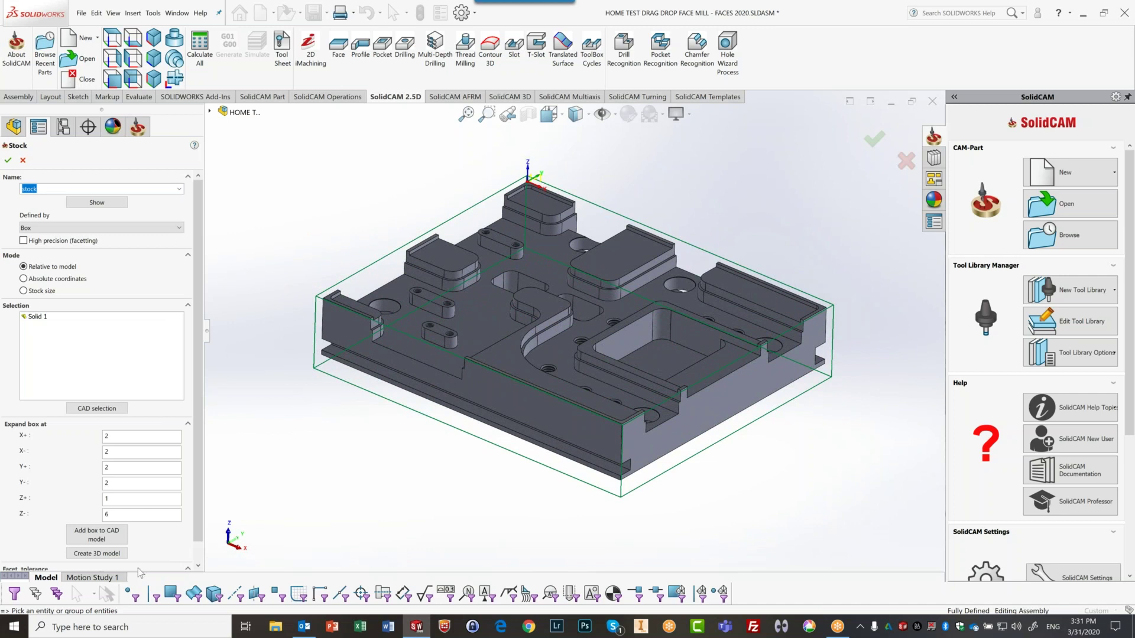
middle_click_drag(432, 438, 424, 395)
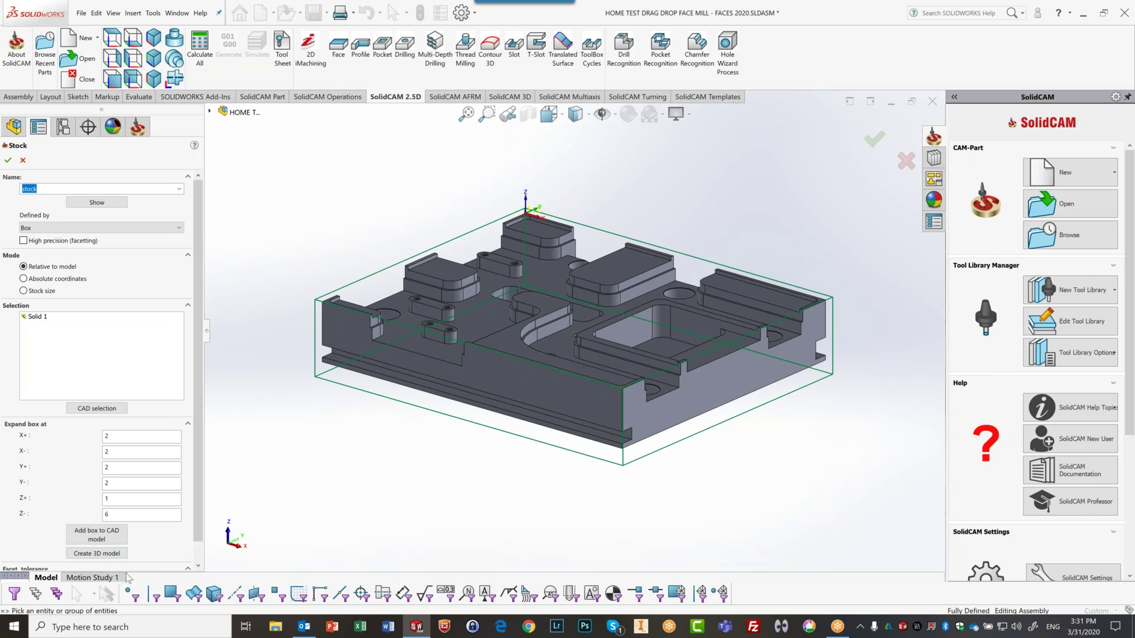
- Create the 3D stock model around the plate, inspect it from front and below, and accept it
left_click(97, 553)
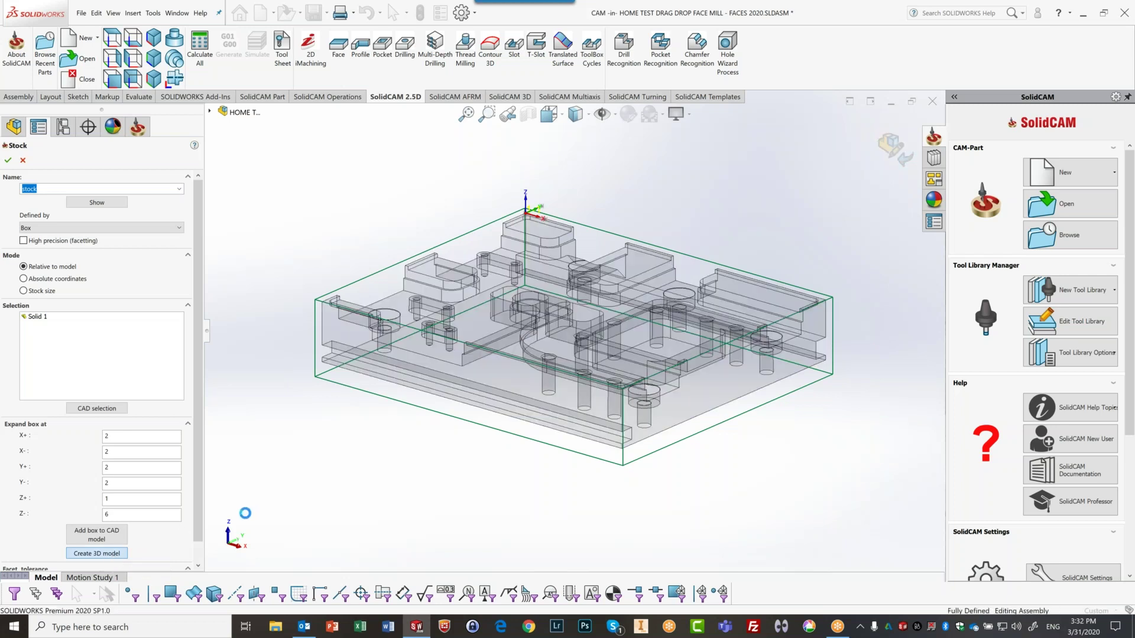
key("ctrl+1")
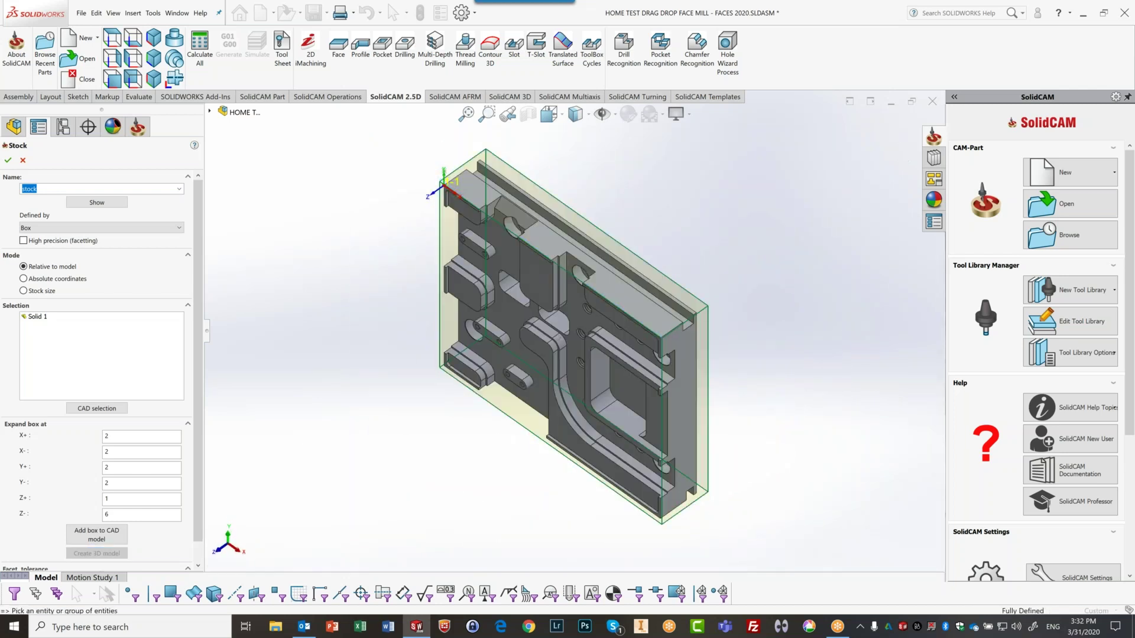
middle_click_drag(410, 466, 364, 192)
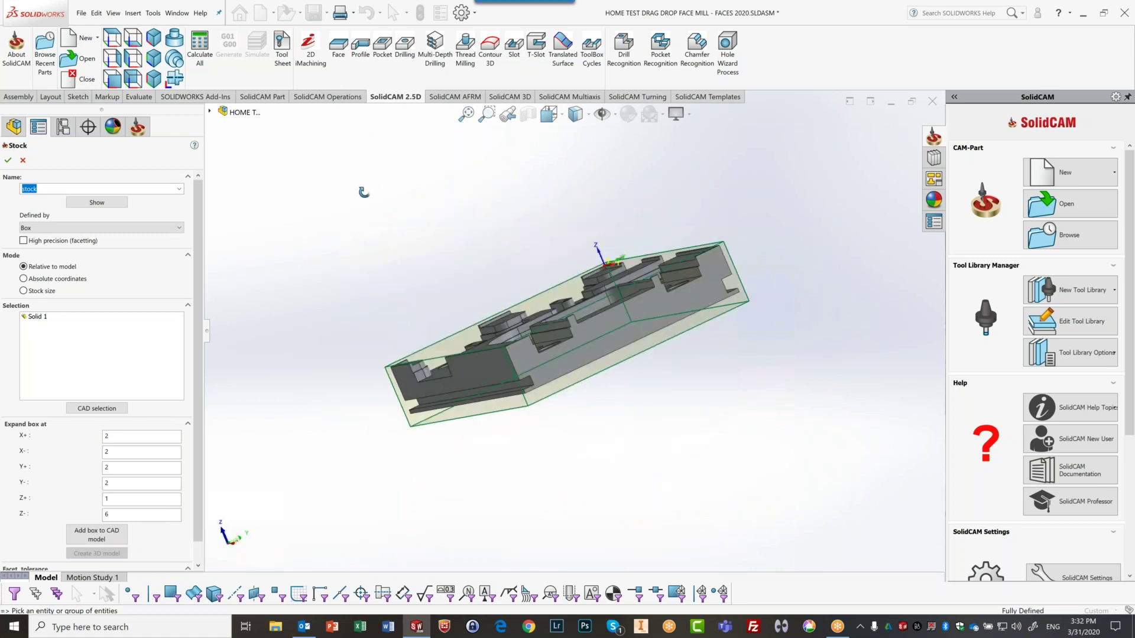
key("ctrl+7")
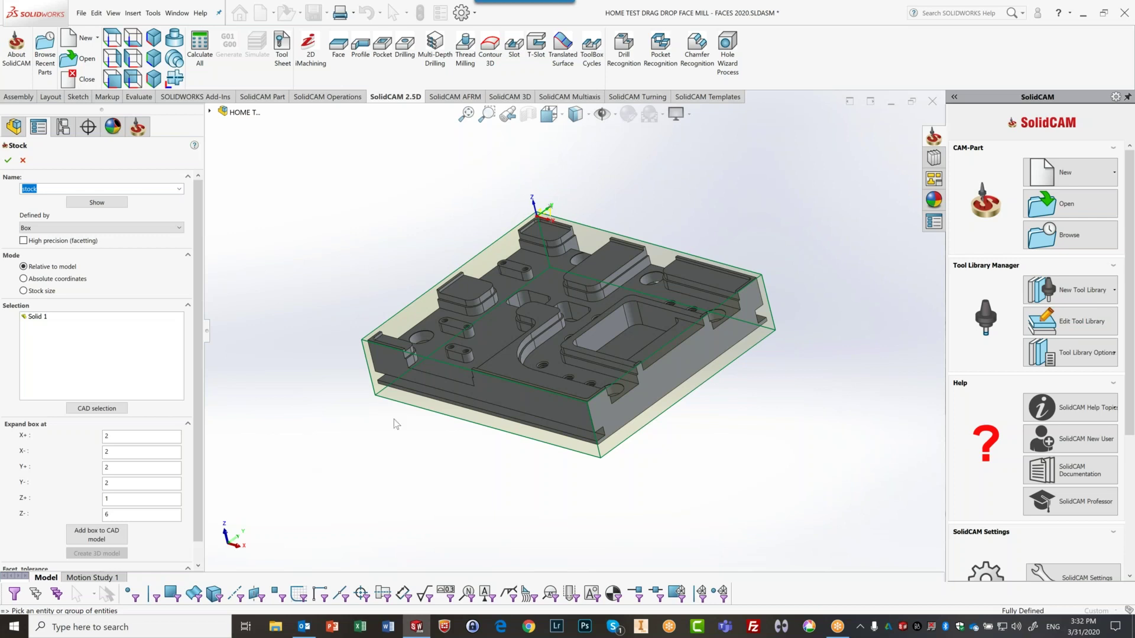
left_click(7, 160)
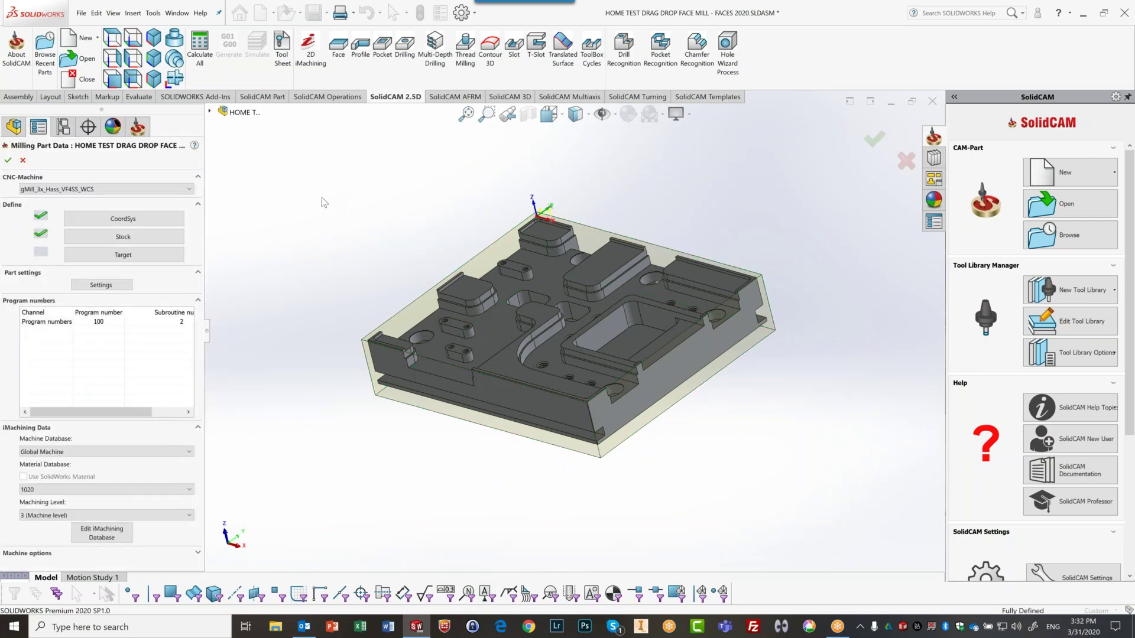
- Set Solid 1 as the machining target, preview it, and accept the target definition
left_click(140, 259)
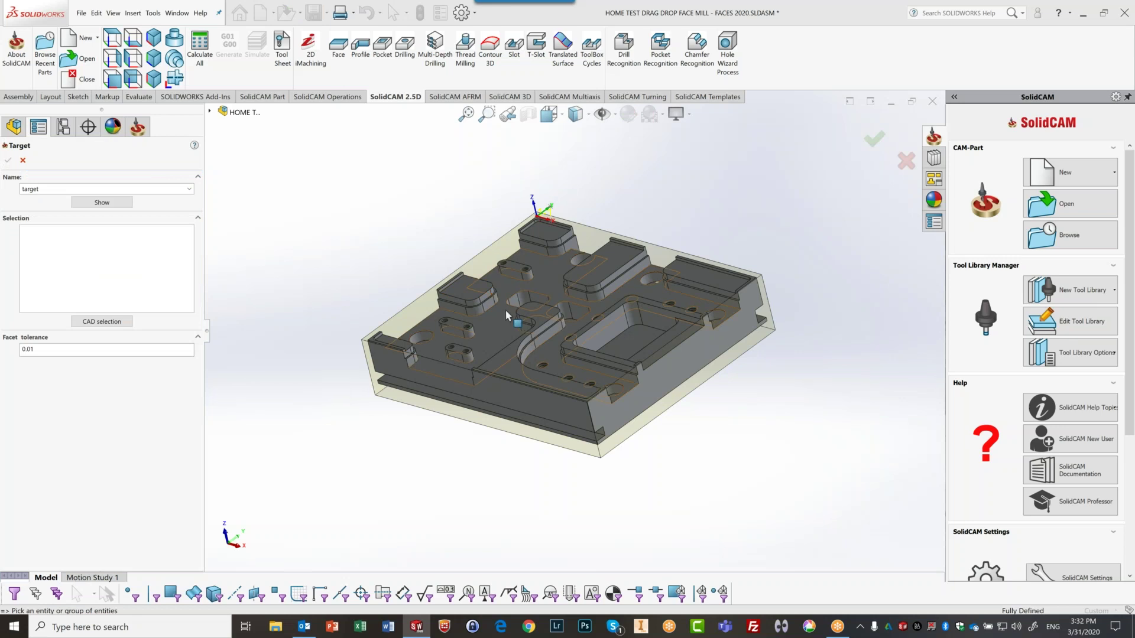
left_click(470, 292)
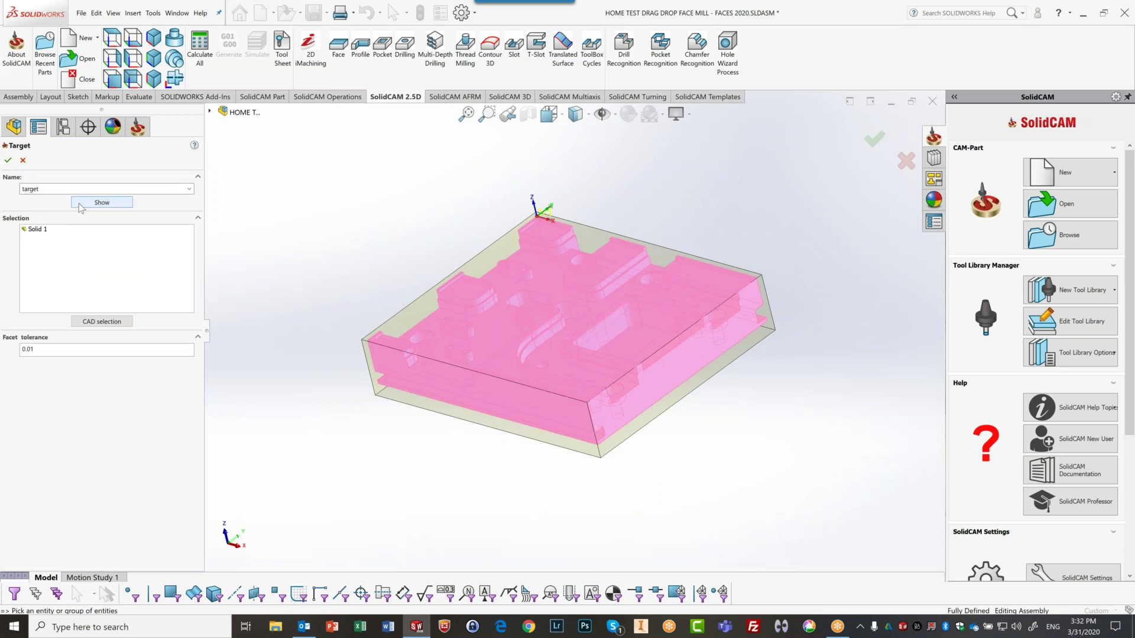
left_click(102, 202)
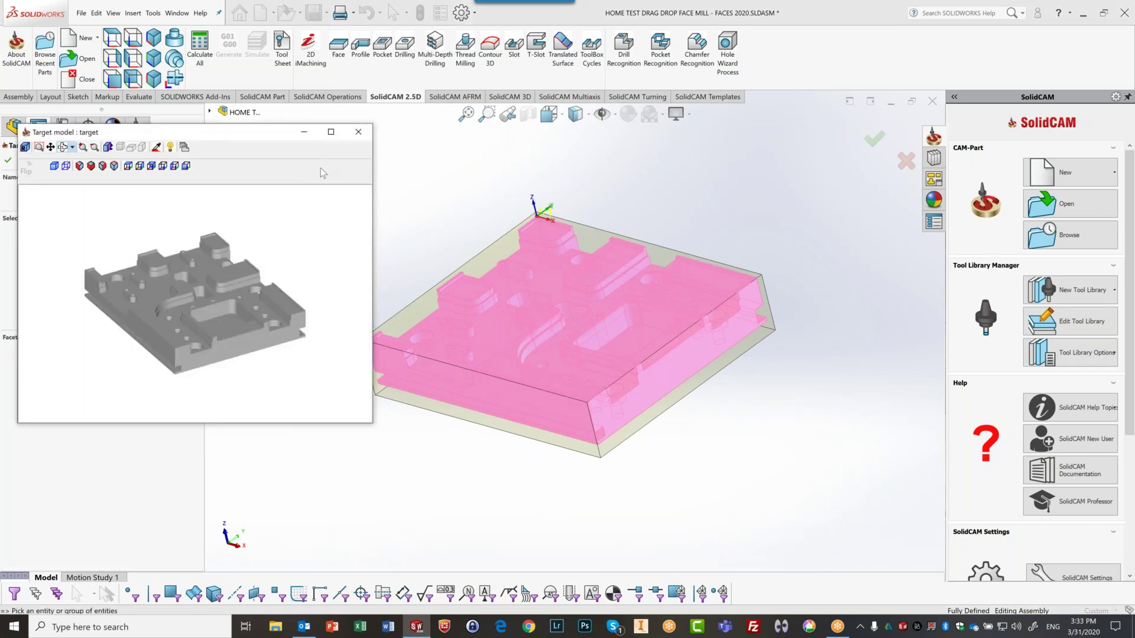
left_click(350, 135)
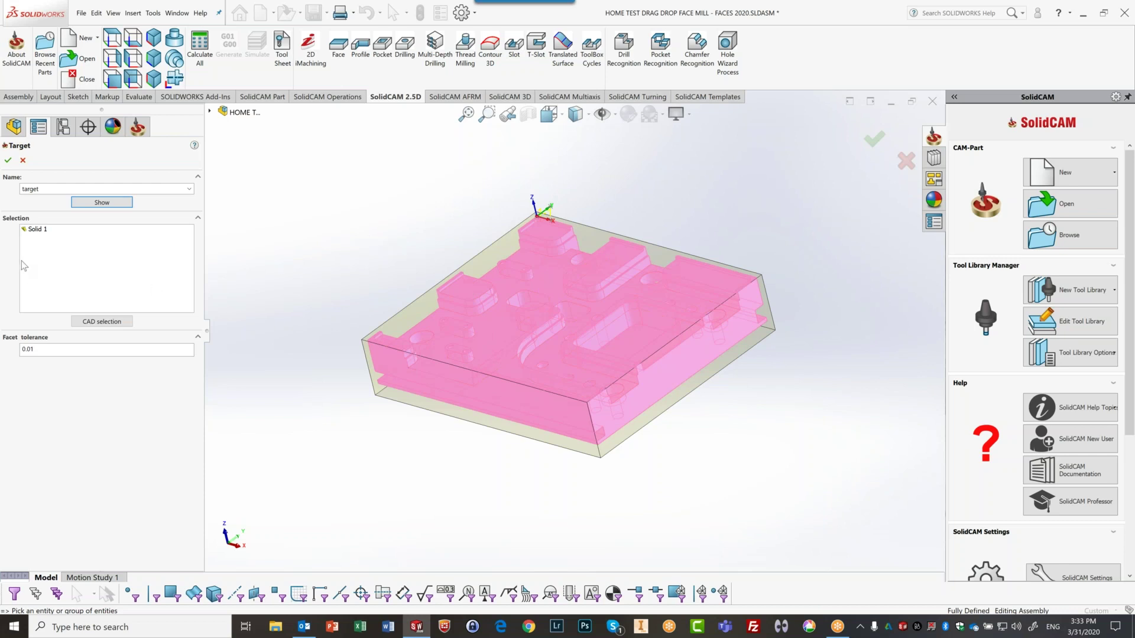
left_click(8, 160)
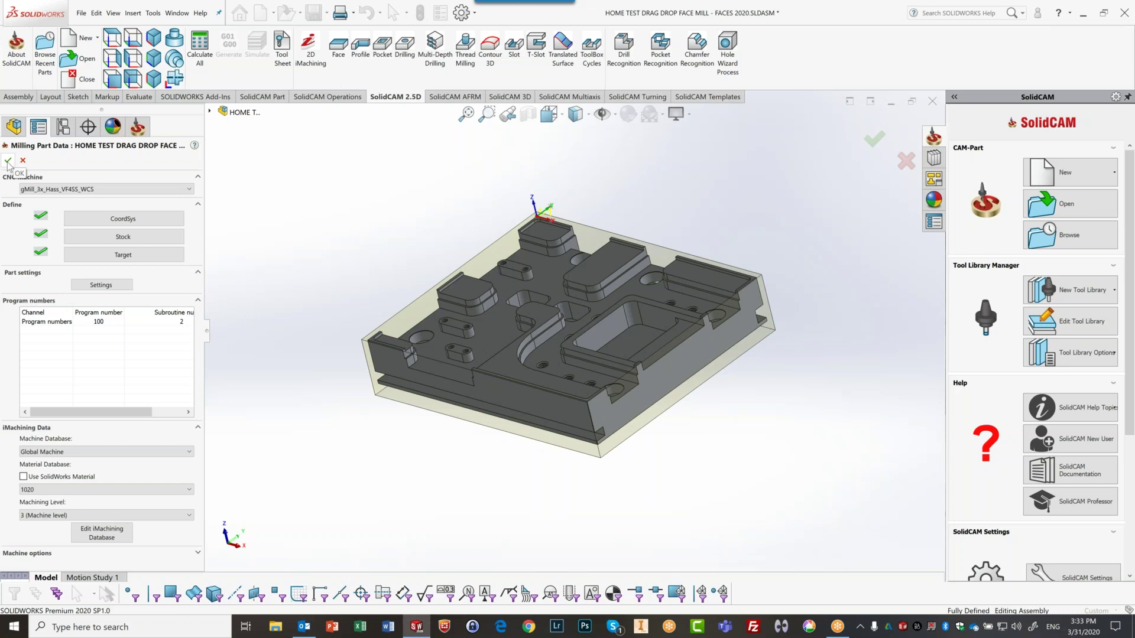
- Confirm Milling Part Data and expand CAM<1> in the FeatureManager tree to show Extruded boundary
left_click(8, 162)
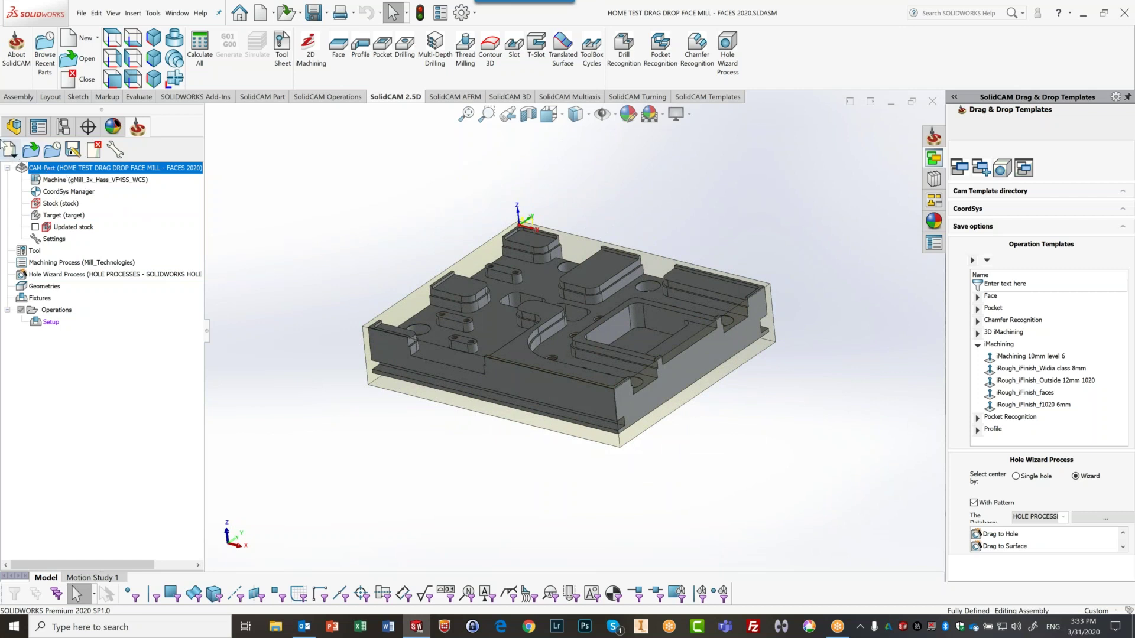
left_click(13, 129)
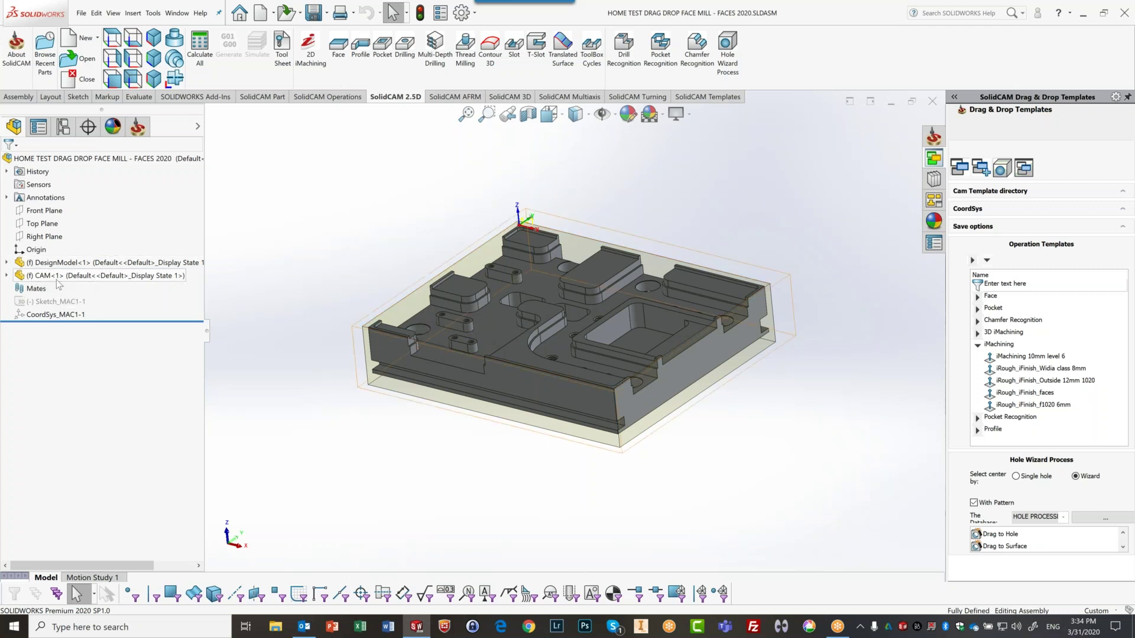
left_click(7, 275)
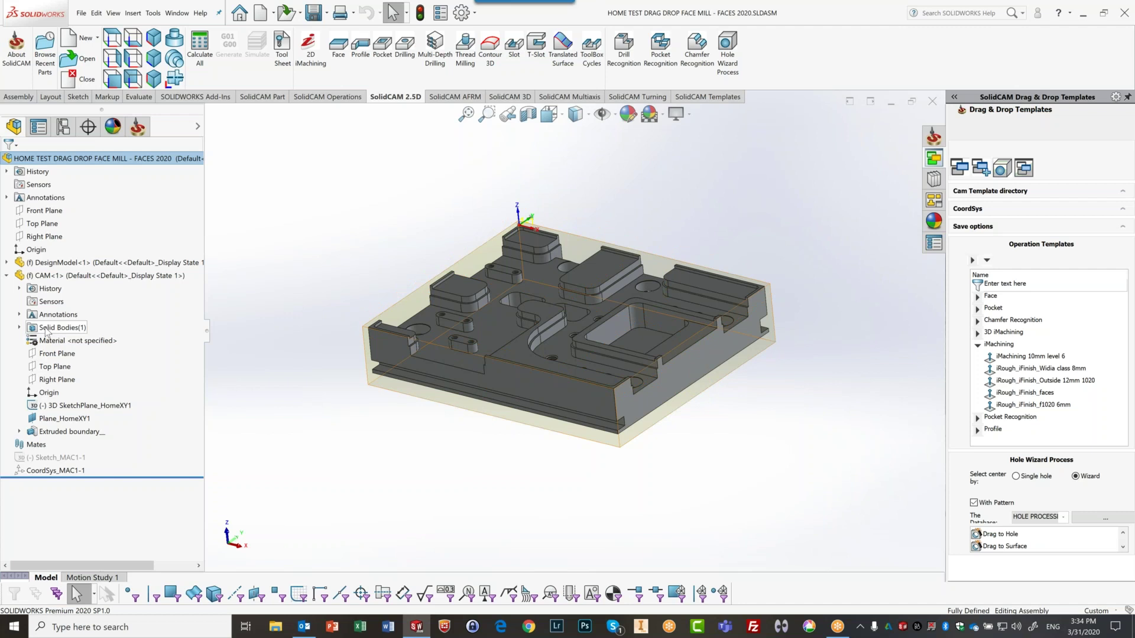
- Suppress the CAM component's Extruded boundary feature so the stock box is hidden
left_click(71, 433)
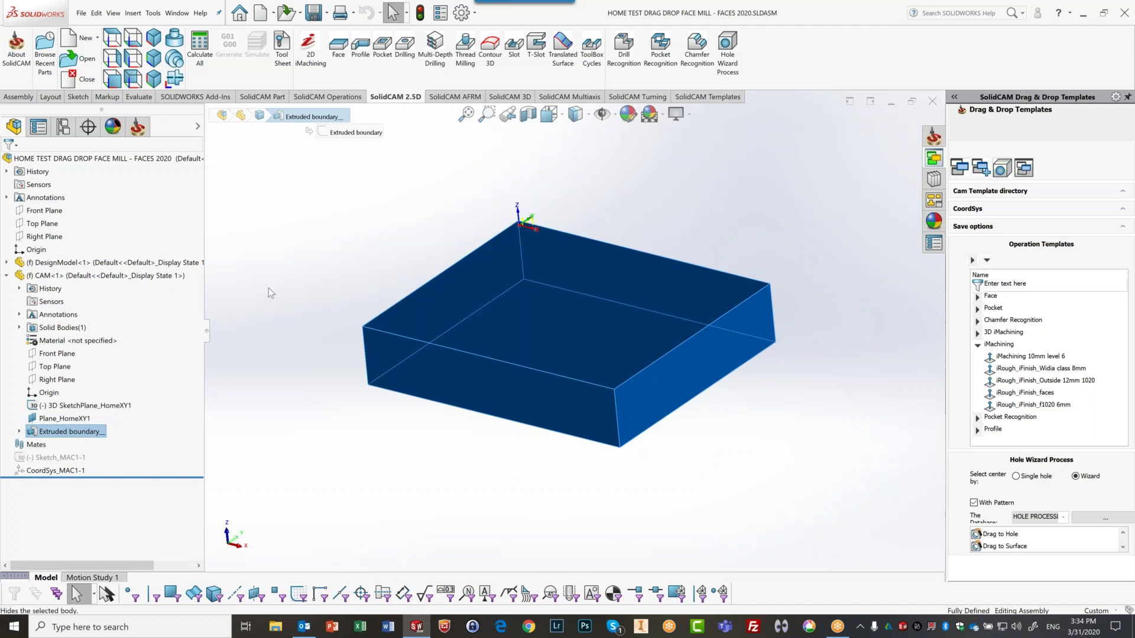
left_click(279, 268)
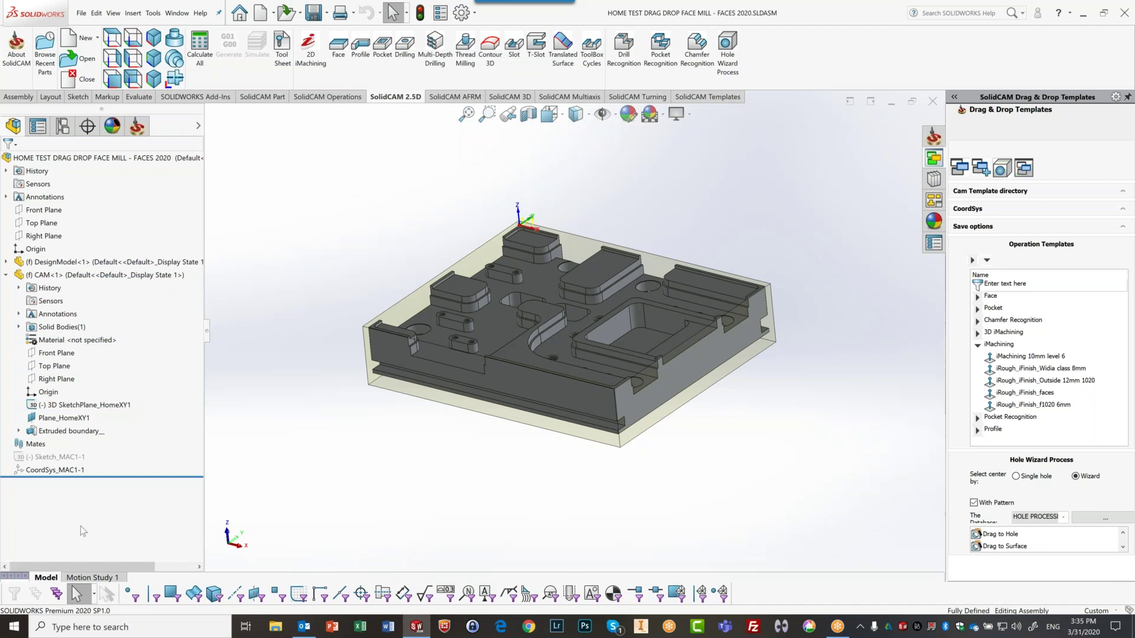
right_click(98, 433)
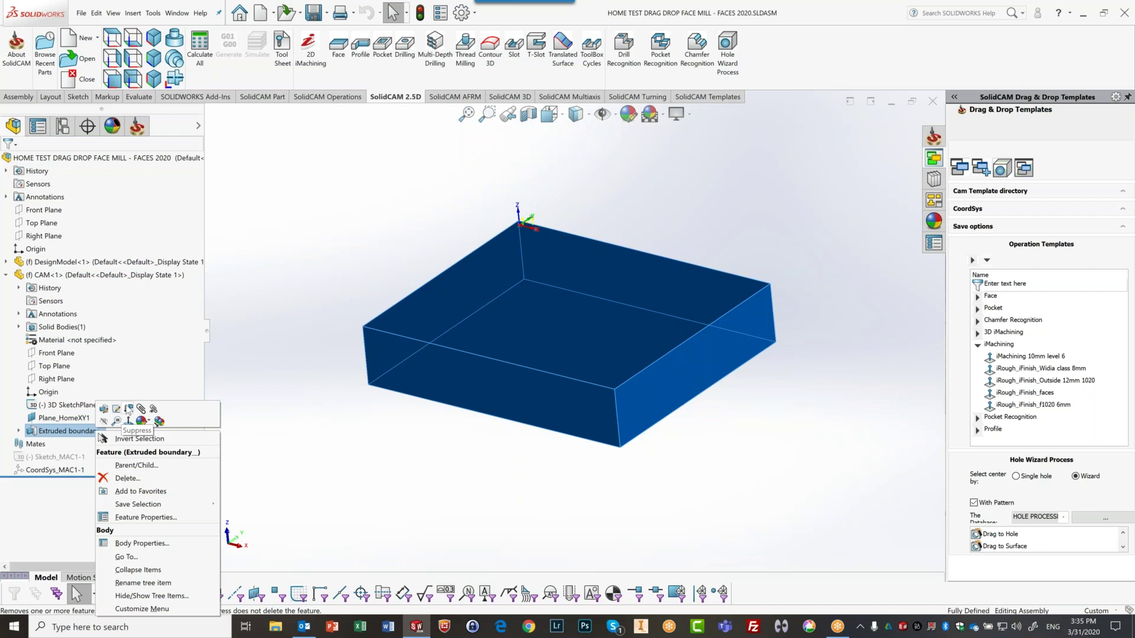
left_click(128, 409)
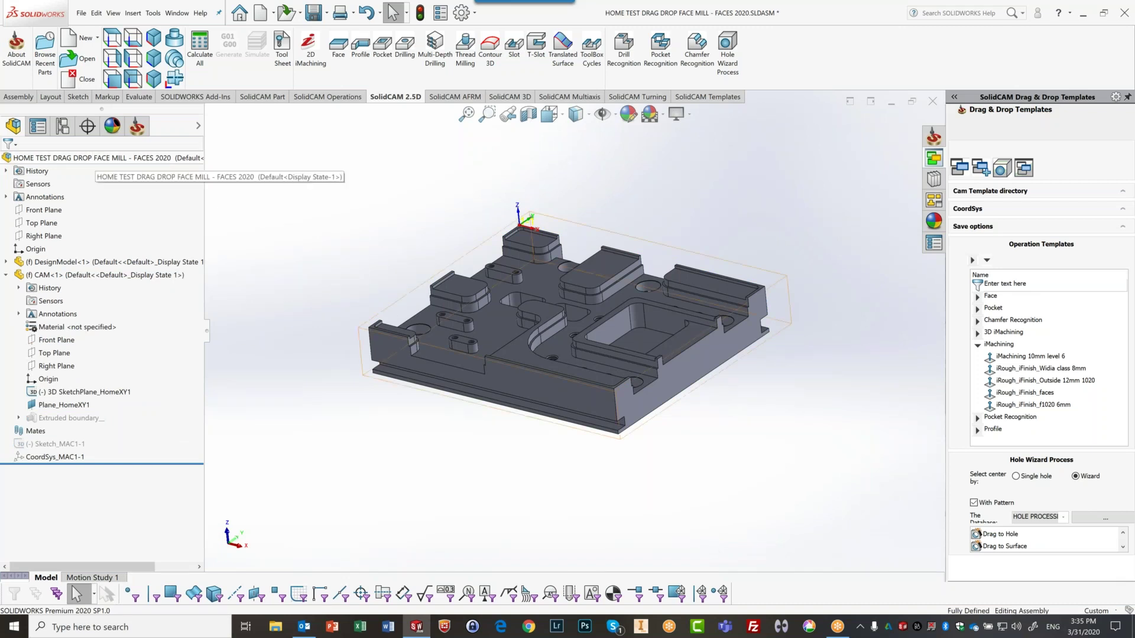
- Preview the Updated stock from the SolidCAM Manager tree, then hide it again
left_click(137, 126)
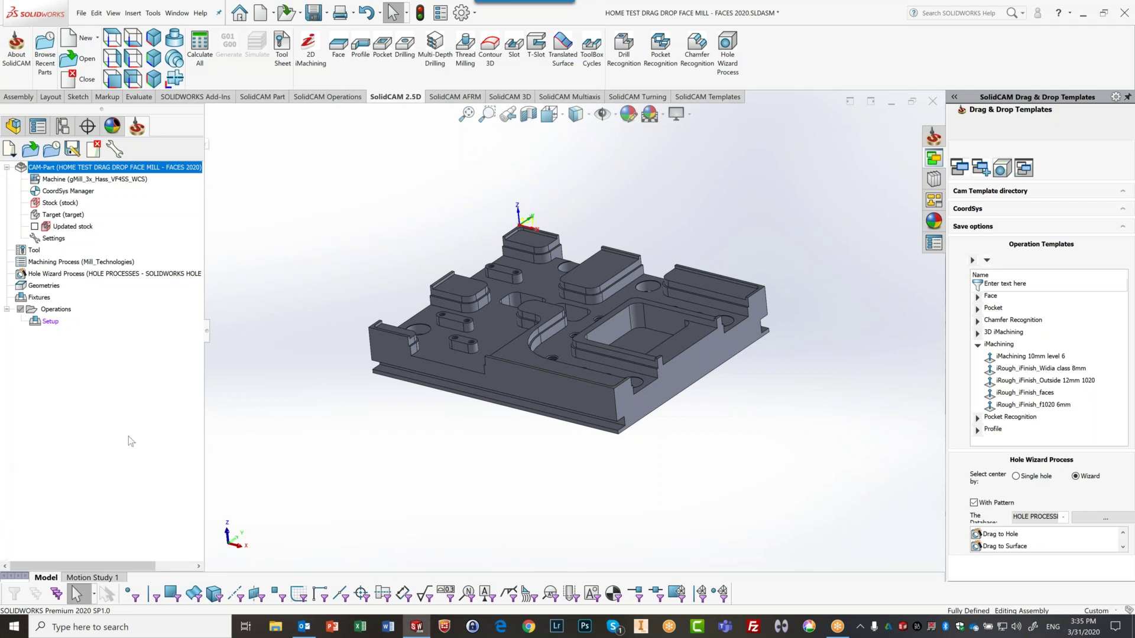
left_click(35, 226)
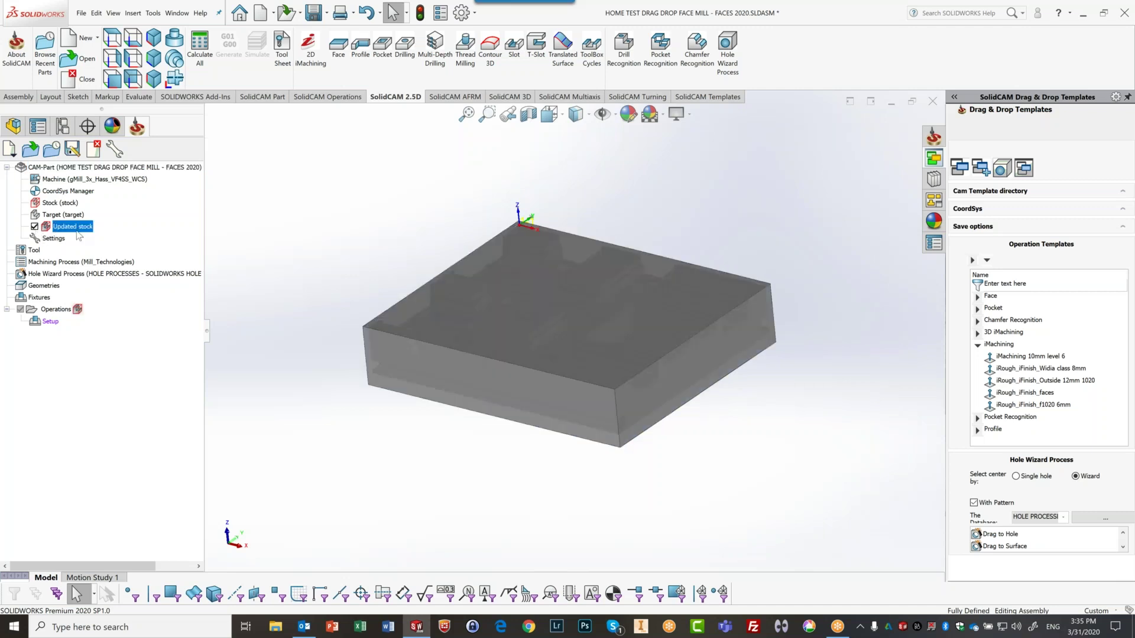
middle_click_drag(374, 300, 382, 264)
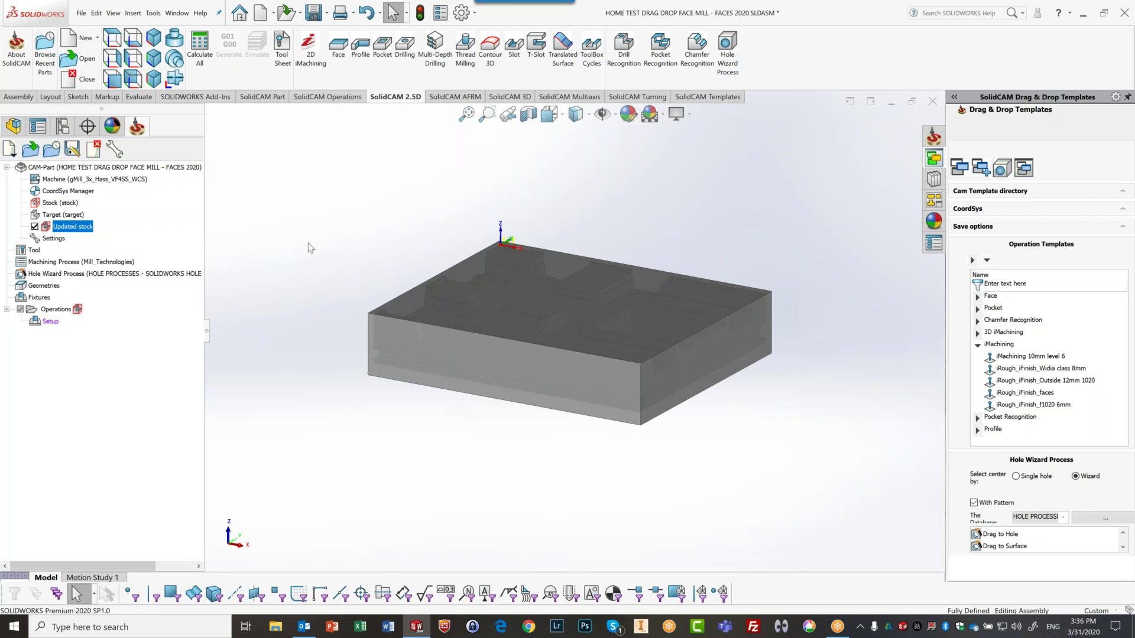
left_click(35, 227)
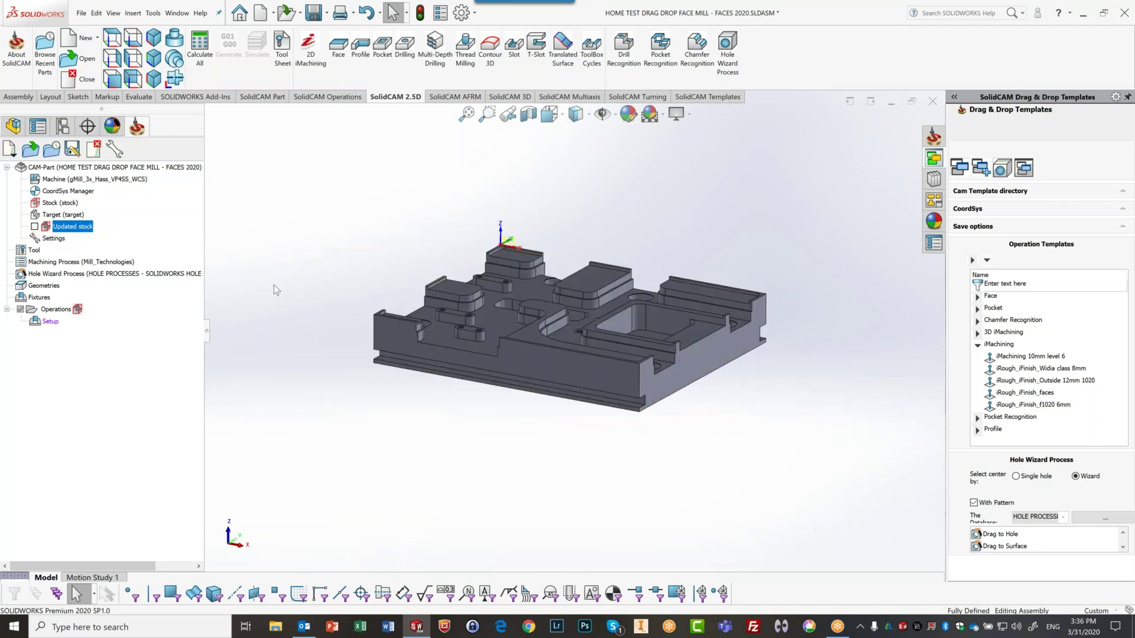
double_click(49, 192)
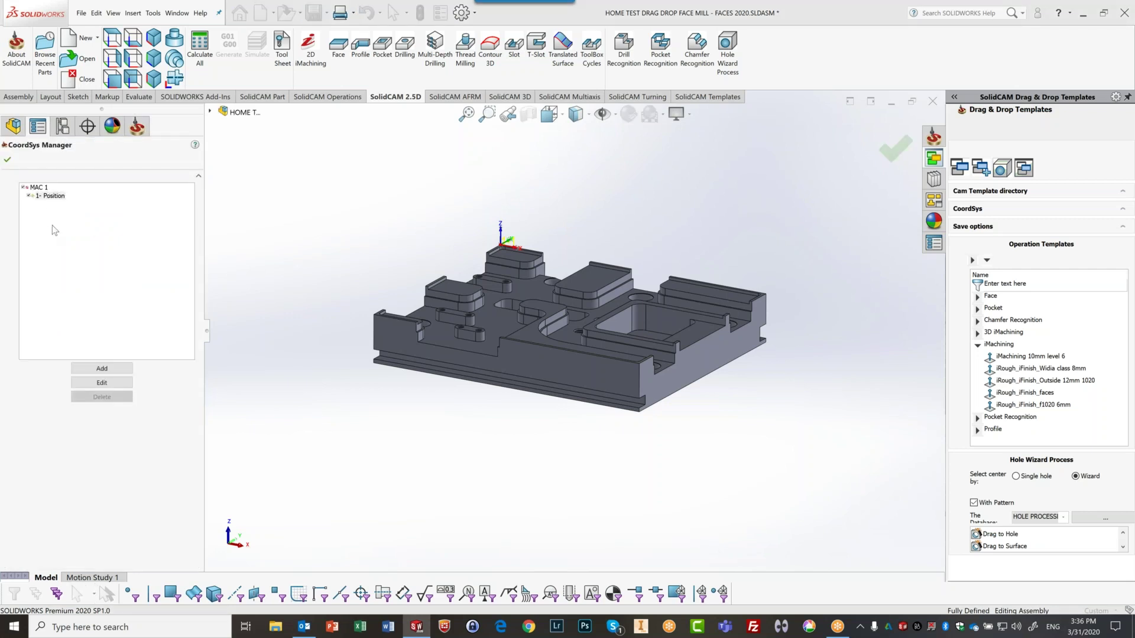
left_click(7, 161)
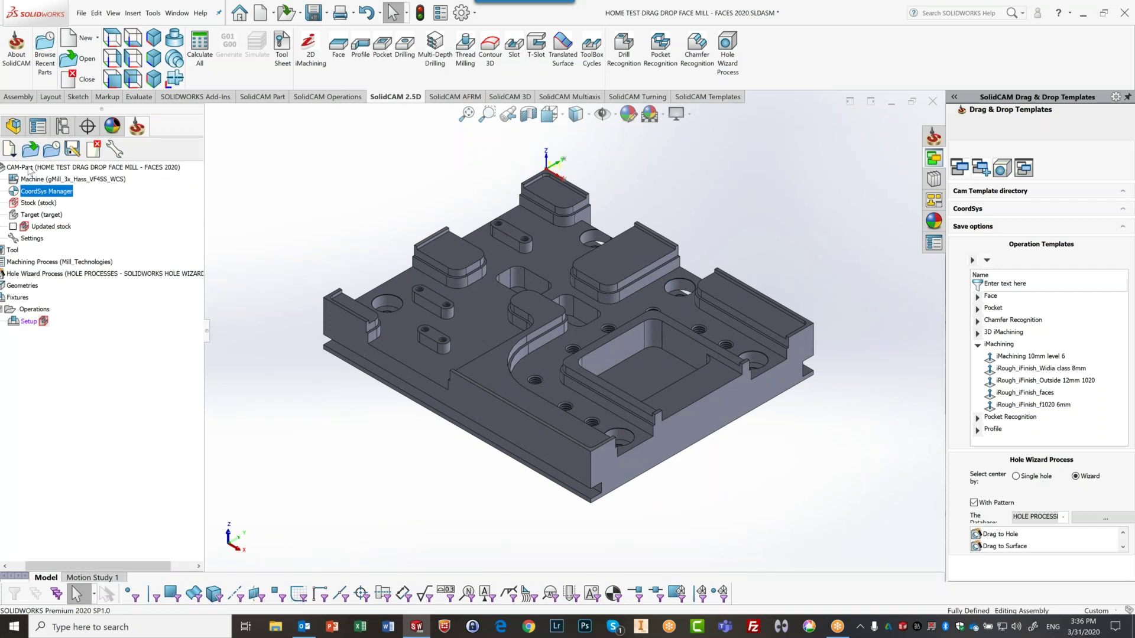
left_click(28, 167)
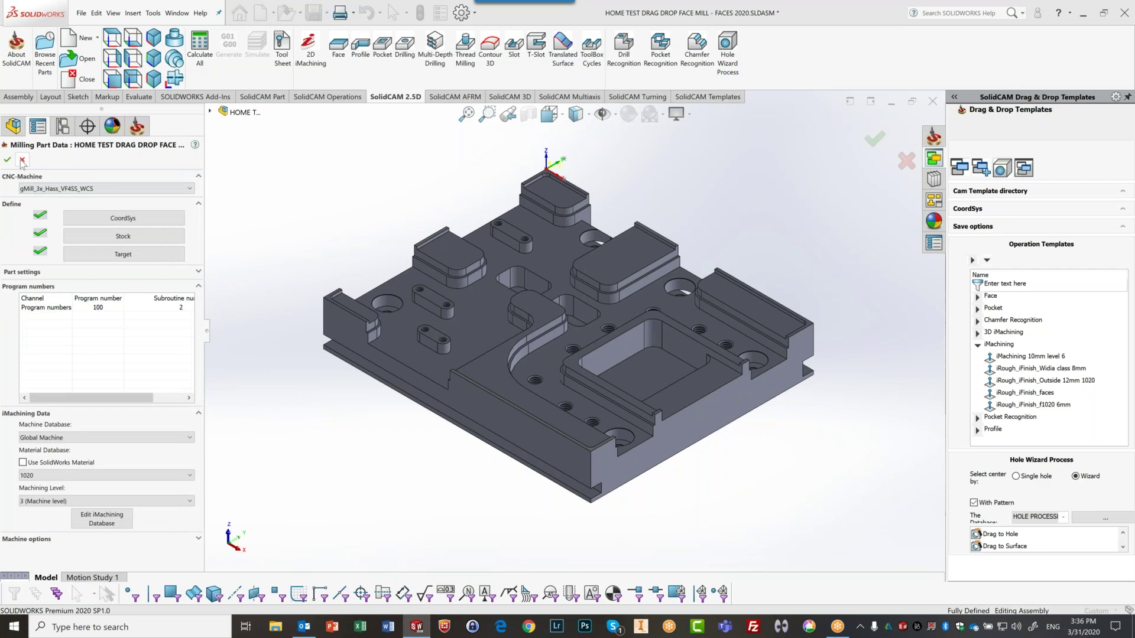
left_click(22, 160)
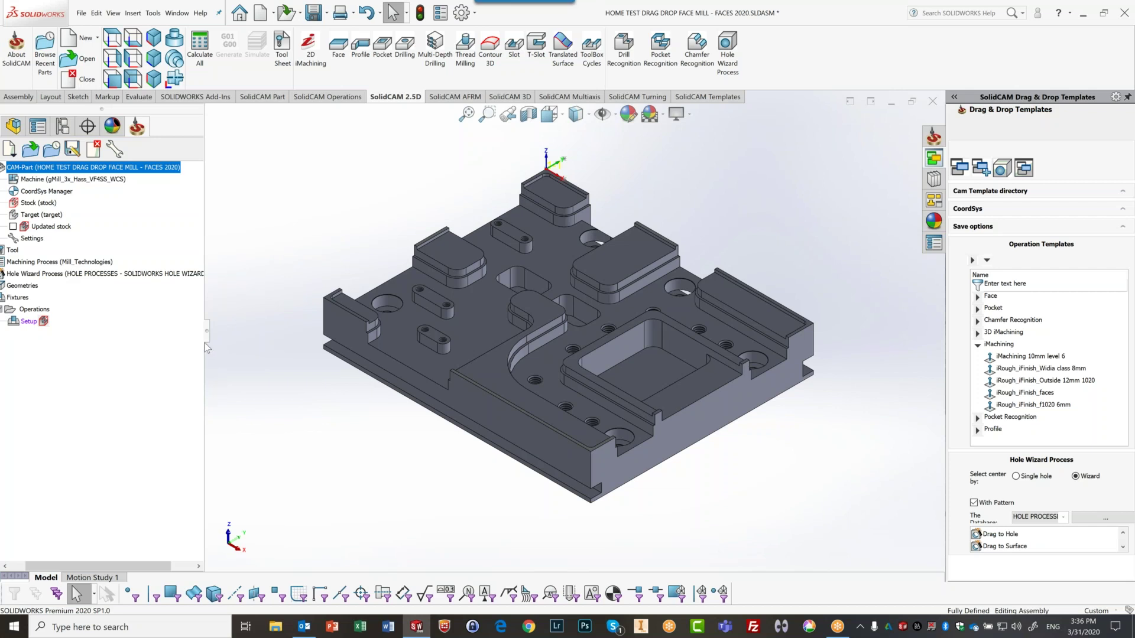
- Widen the CAM tree, select Operations, and start a new Face milling operation
left_click_drag(204, 343, 248, 349)
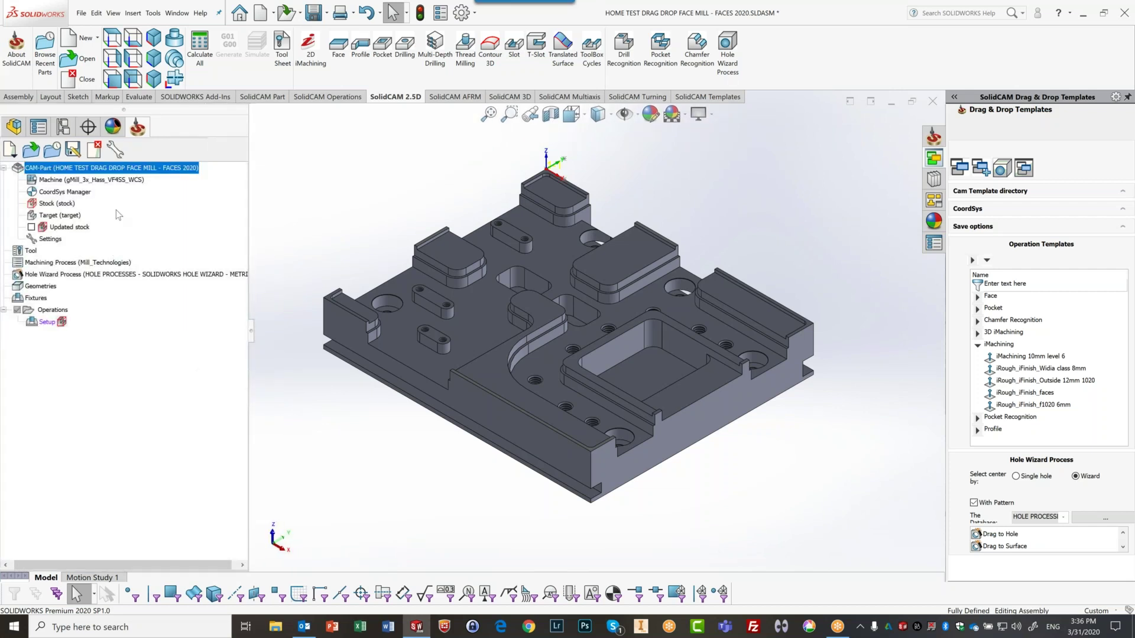
left_click(43, 311)
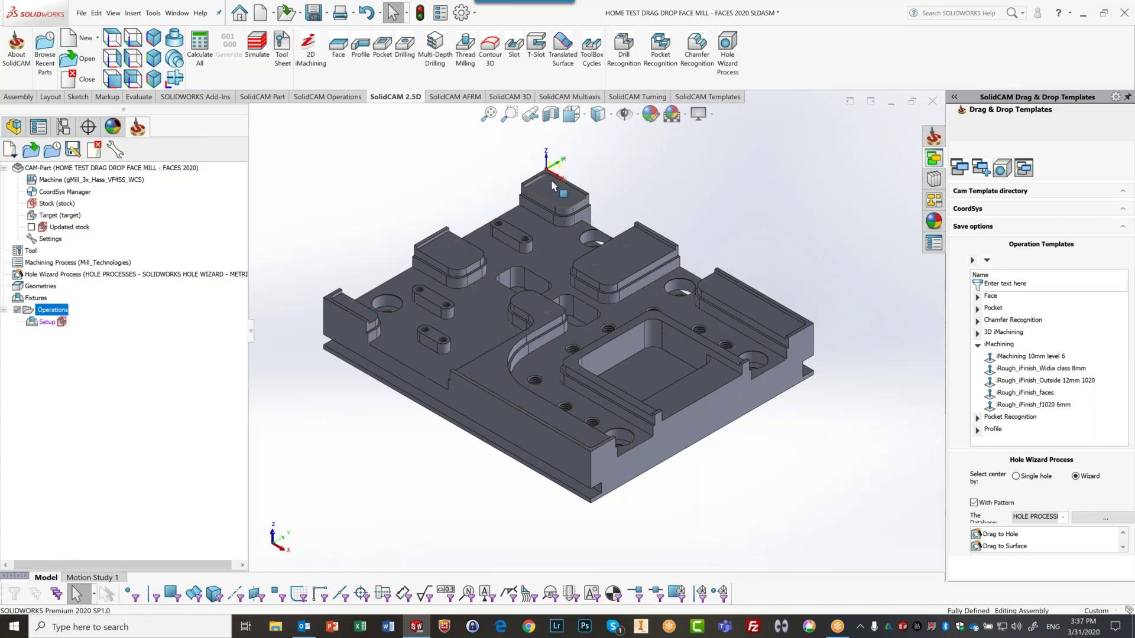
left_click(338, 57)
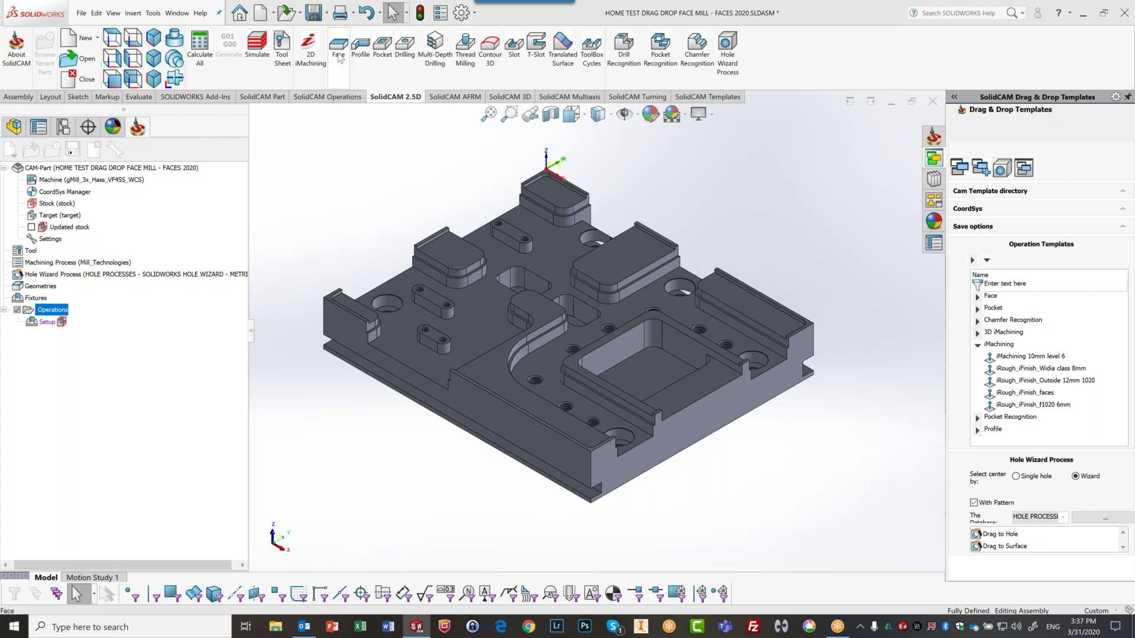
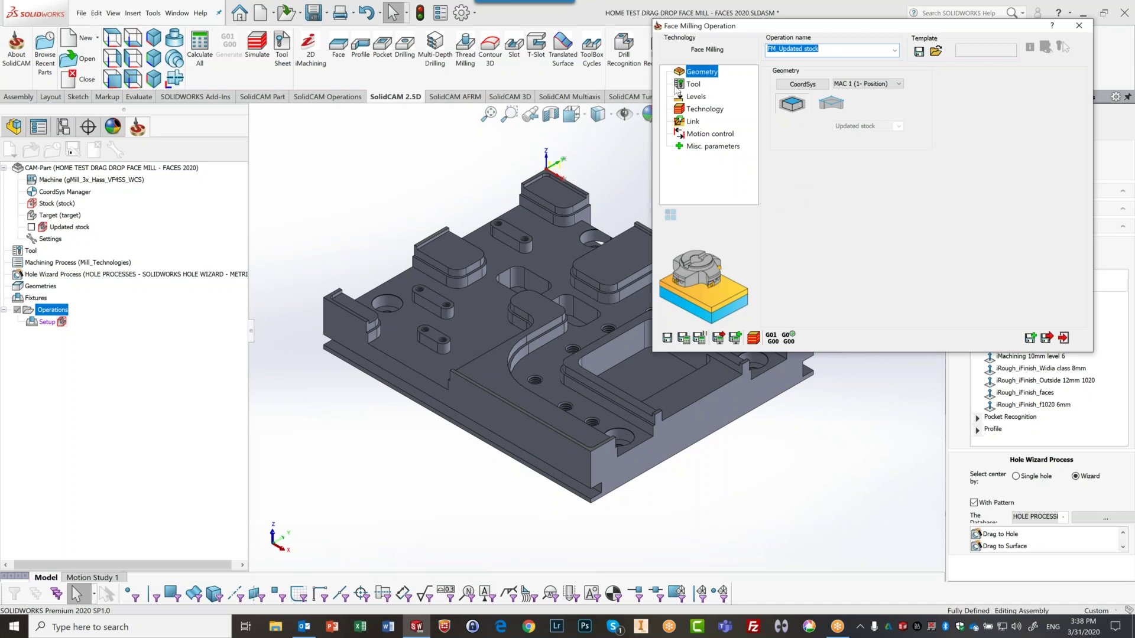
- Add a new FACE MILL tool for the face milling operation from the tool list
left_click(693, 84)
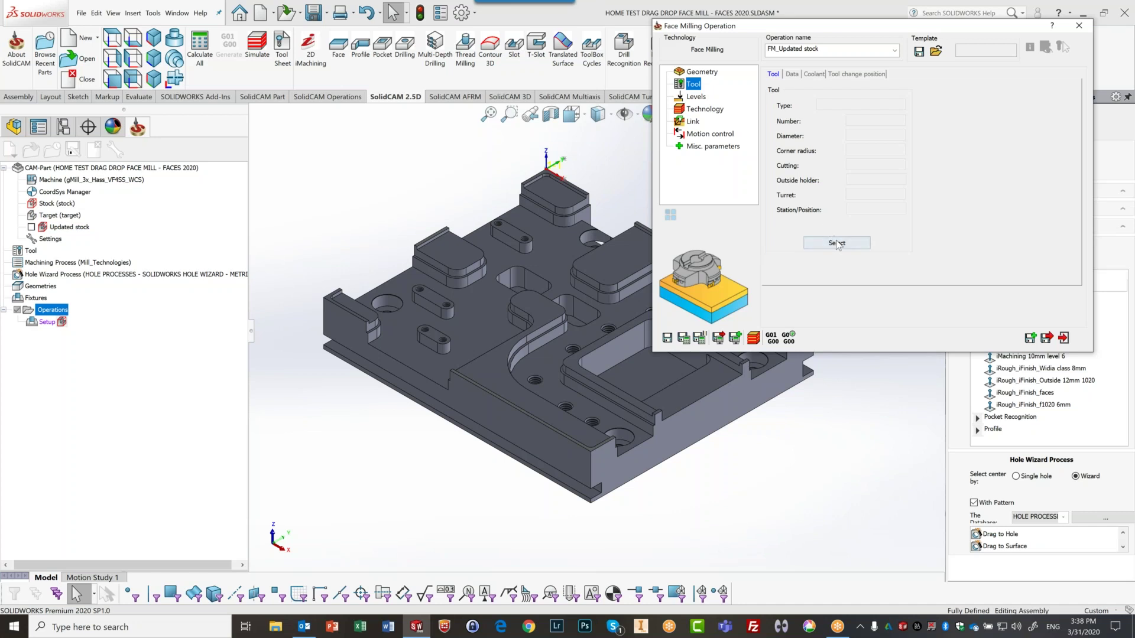
left_click(836, 242)
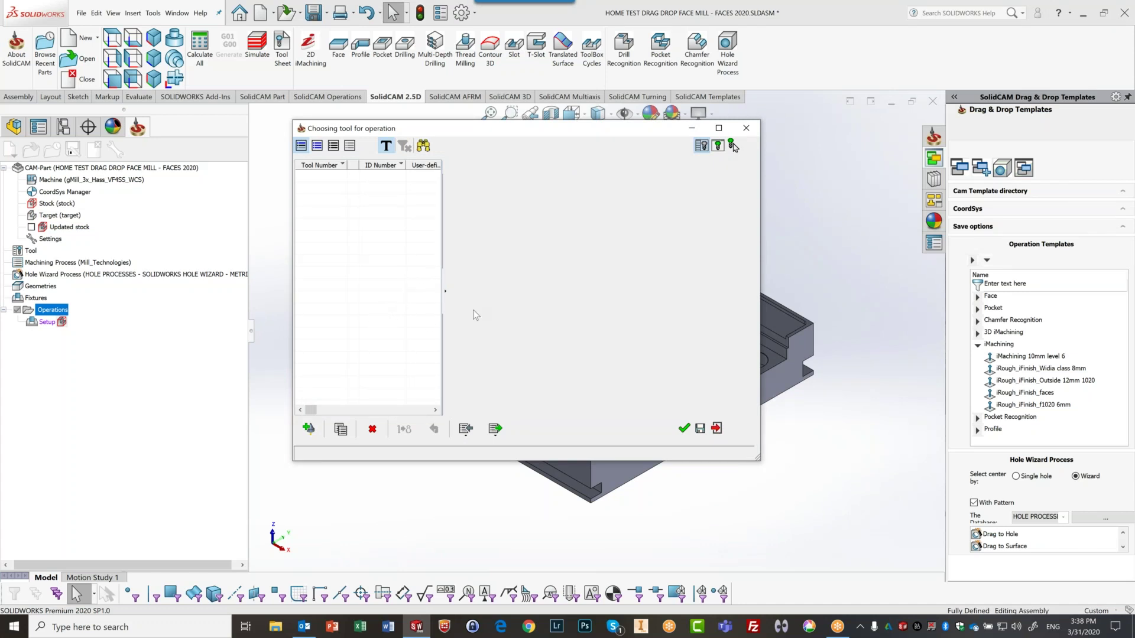
left_click(308, 428)
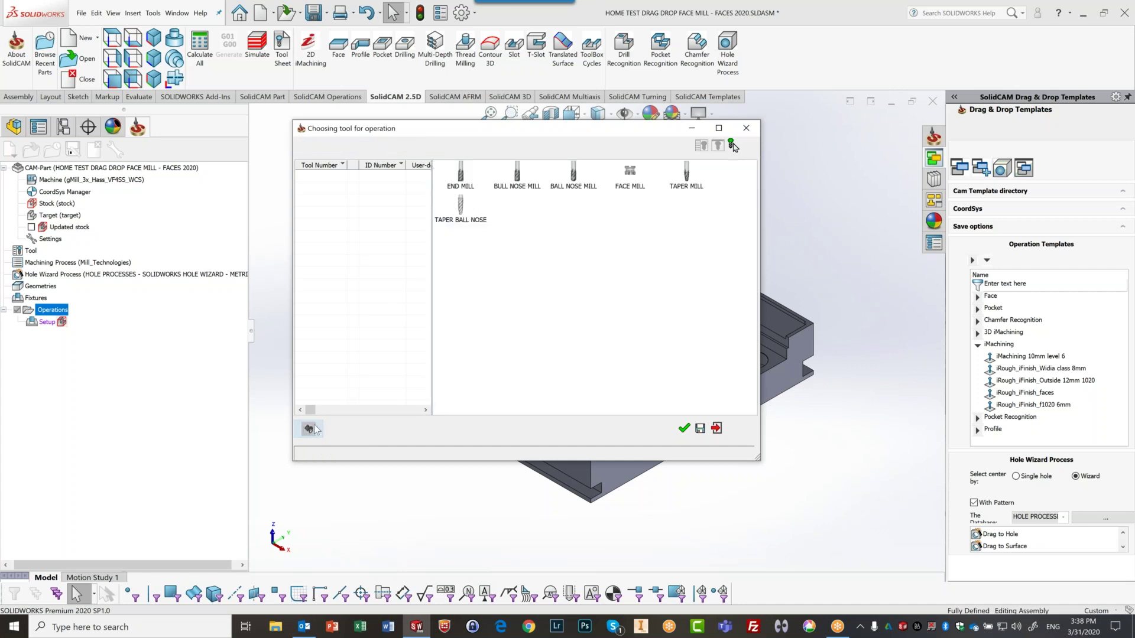
left_click(629, 178)
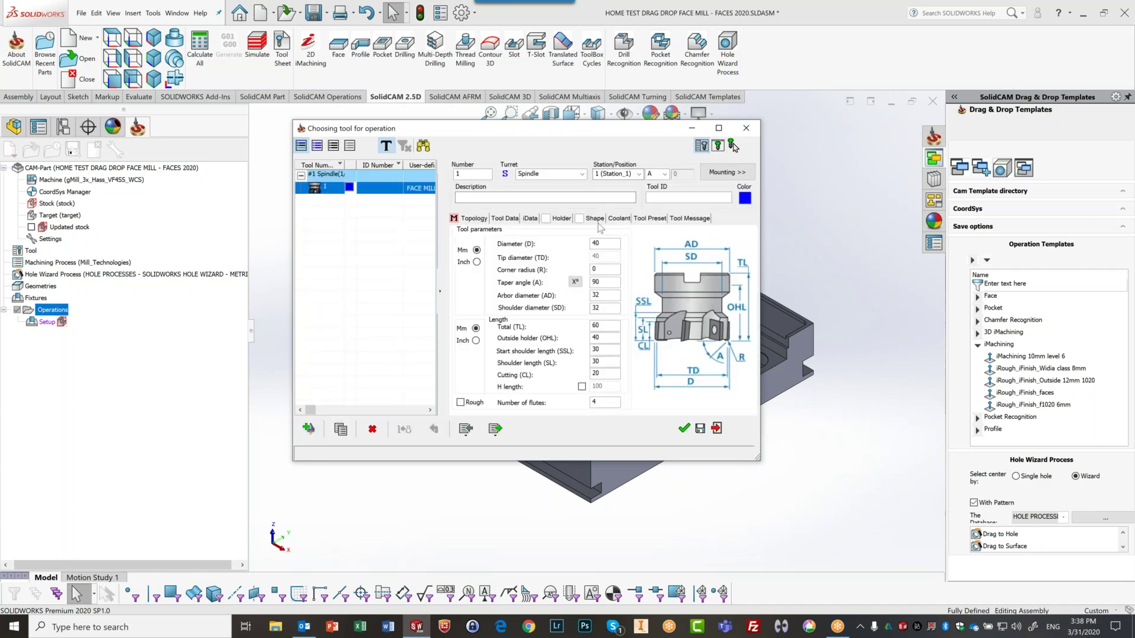
- Check the face mill's 40 mm diameter and view its feed XY 1000 and spin 3500 data
left_click(603, 243)
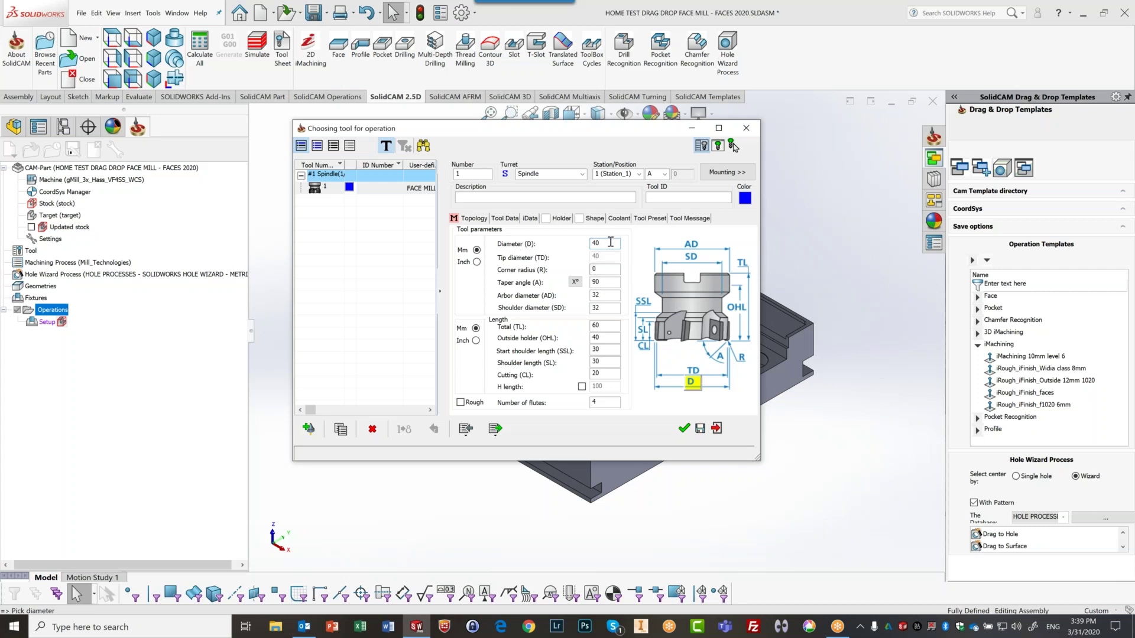
left_click(591, 247)
left_click(609, 242)
left_click(504, 219)
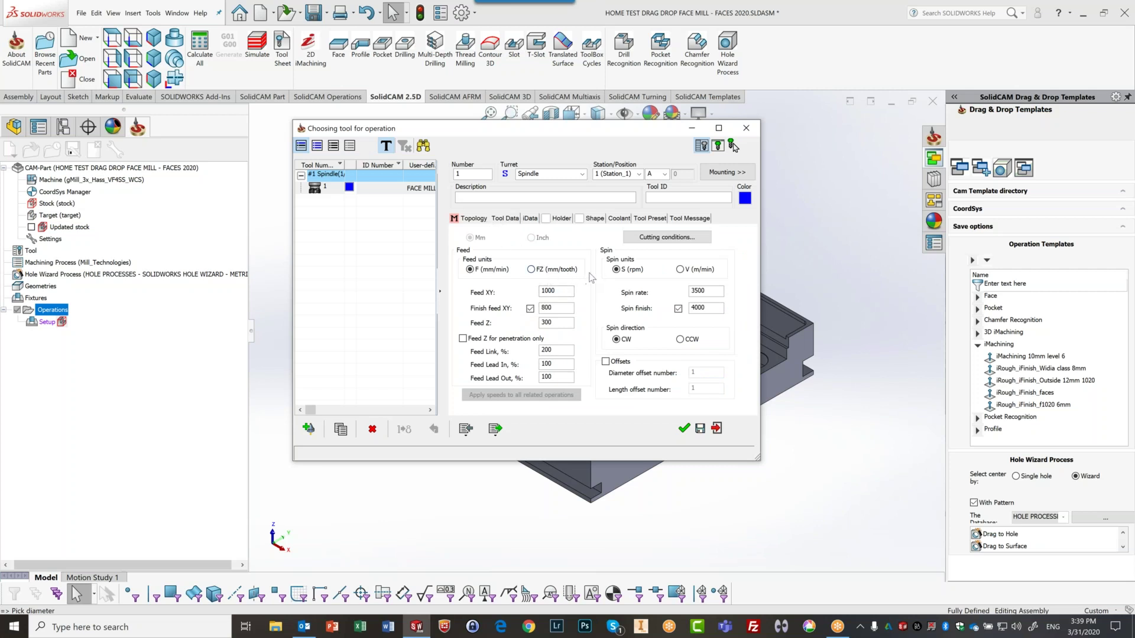
- Enable finish feed XY at 800 mm/min after trying FZ 0.05, and confirm the 40 mm face mill
left_click(530, 308)
left_click(531, 270)
double_click(555, 308)
type("0.05")
left_click(470, 270)
left_click(684, 427)
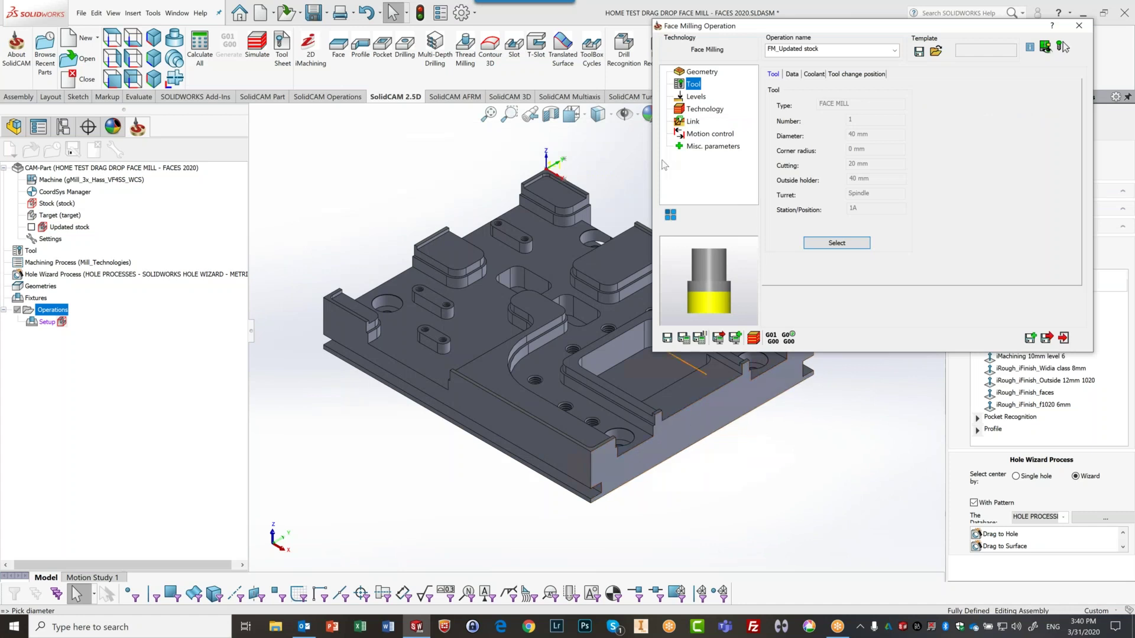
- Show the Levels page with clearance 20 and safety distance 2 for editing
left_click(697, 98)
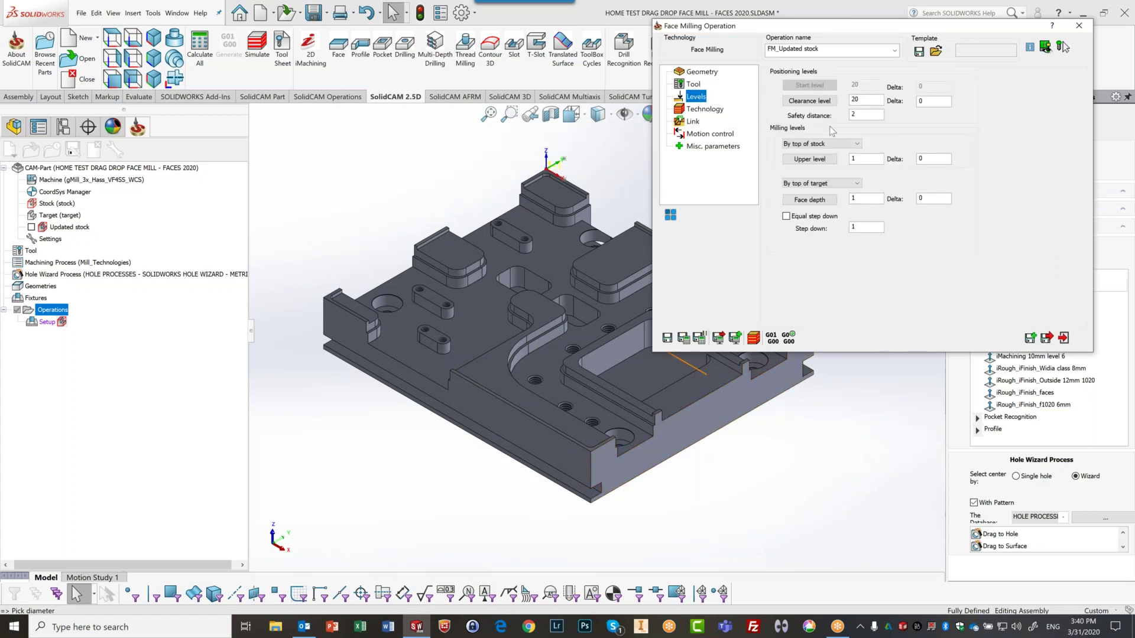
mouse_move(874, 144)
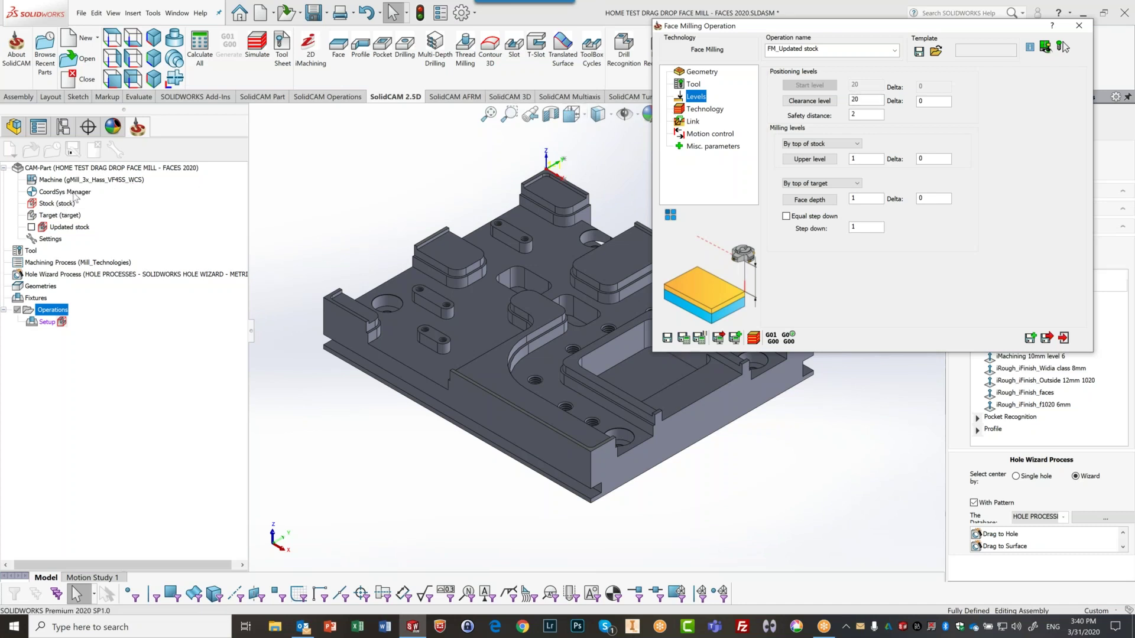
left_click(864, 115)
- Pick the face depth from a vertex on the model, then bring up the Technology page
left_click(831, 186)
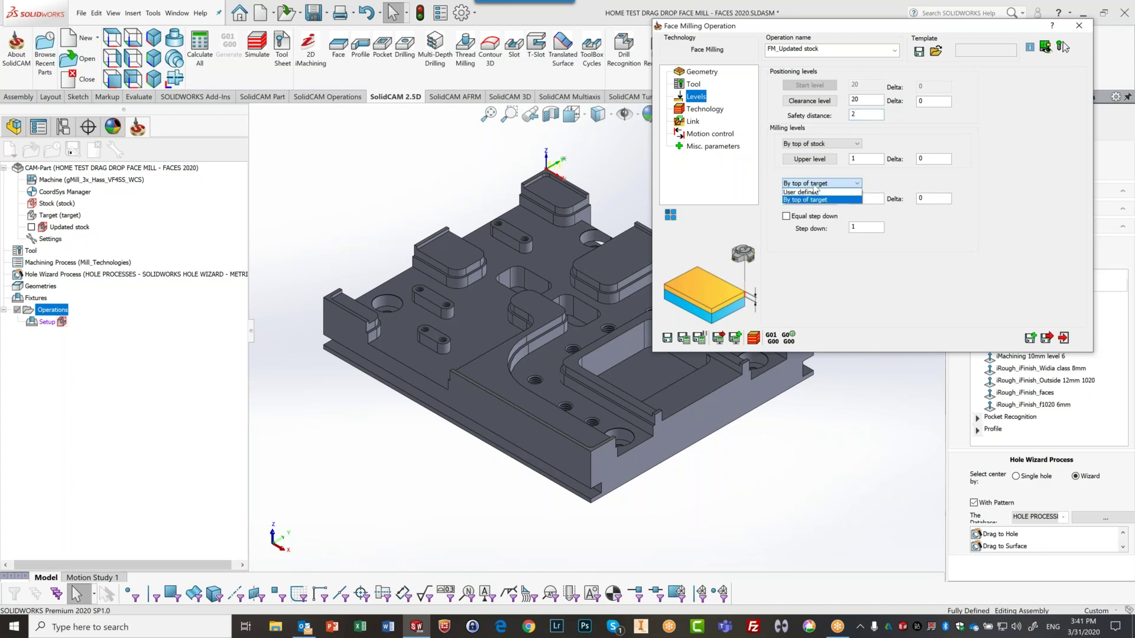
left_click(819, 185)
left_click(861, 198)
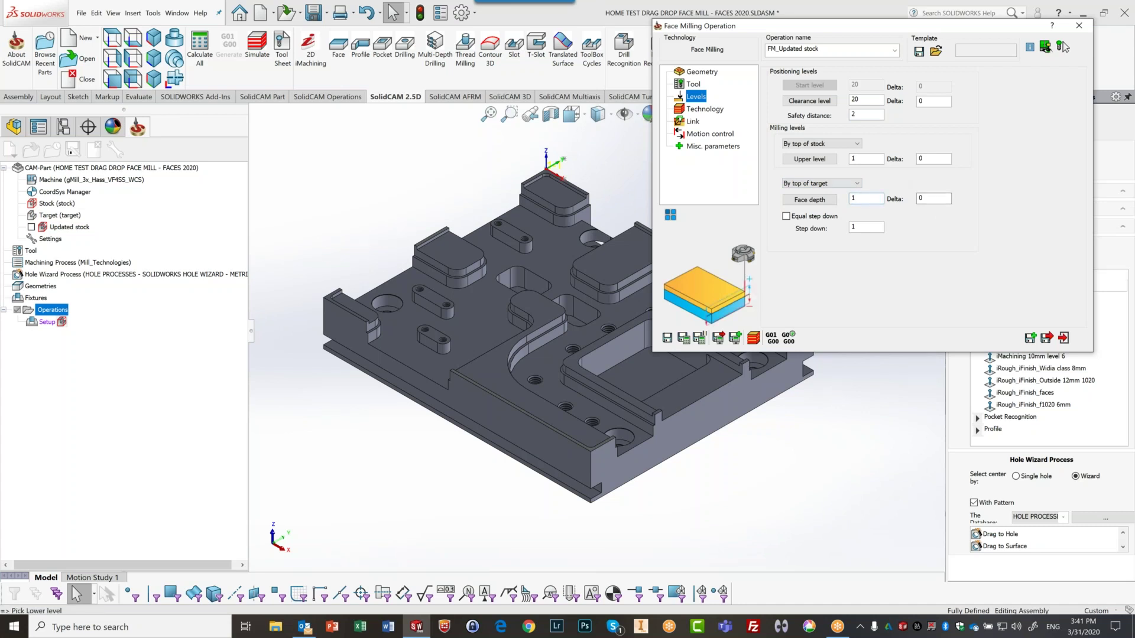
scroll(674, 354, "down", 3)
scroll(698, 490, "down", 2)
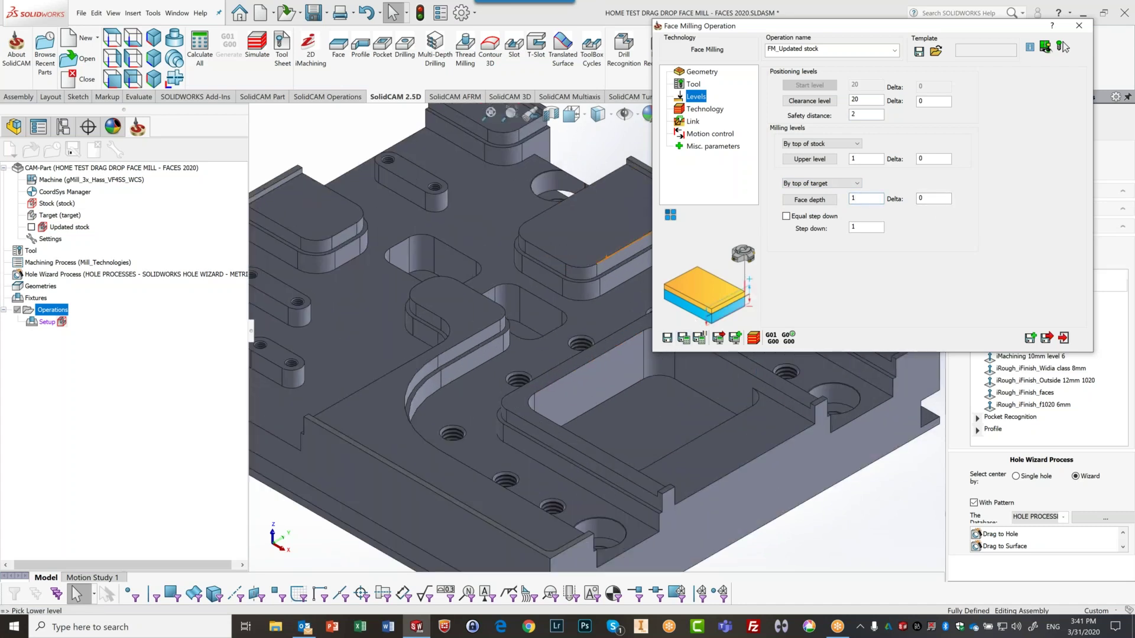
scroll(699, 495, "down", 2)
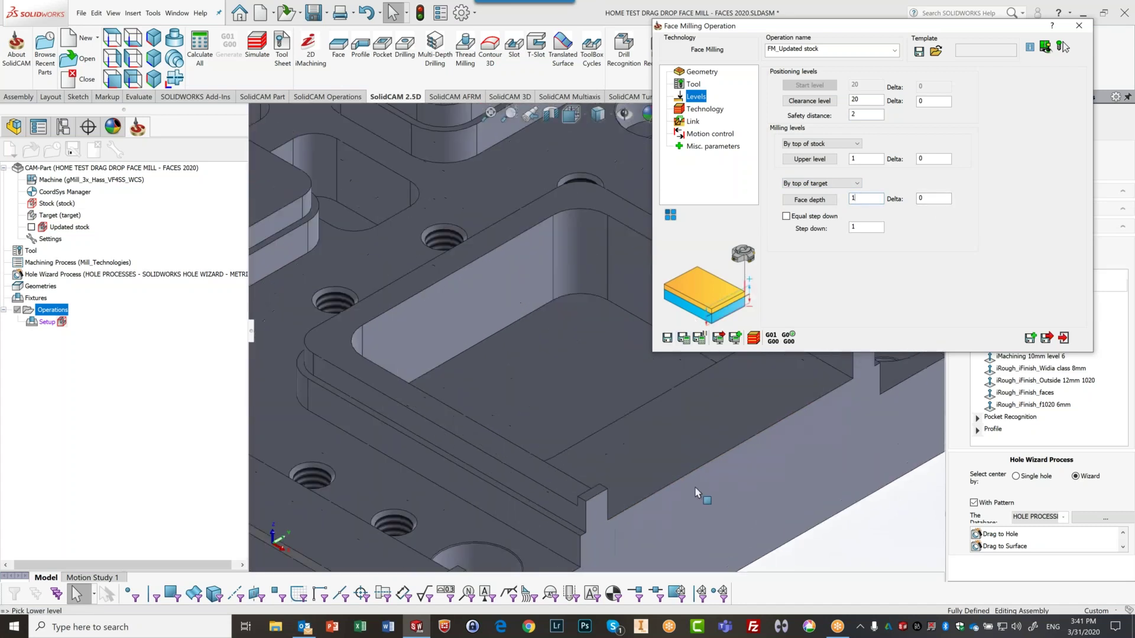
left_click(597, 496)
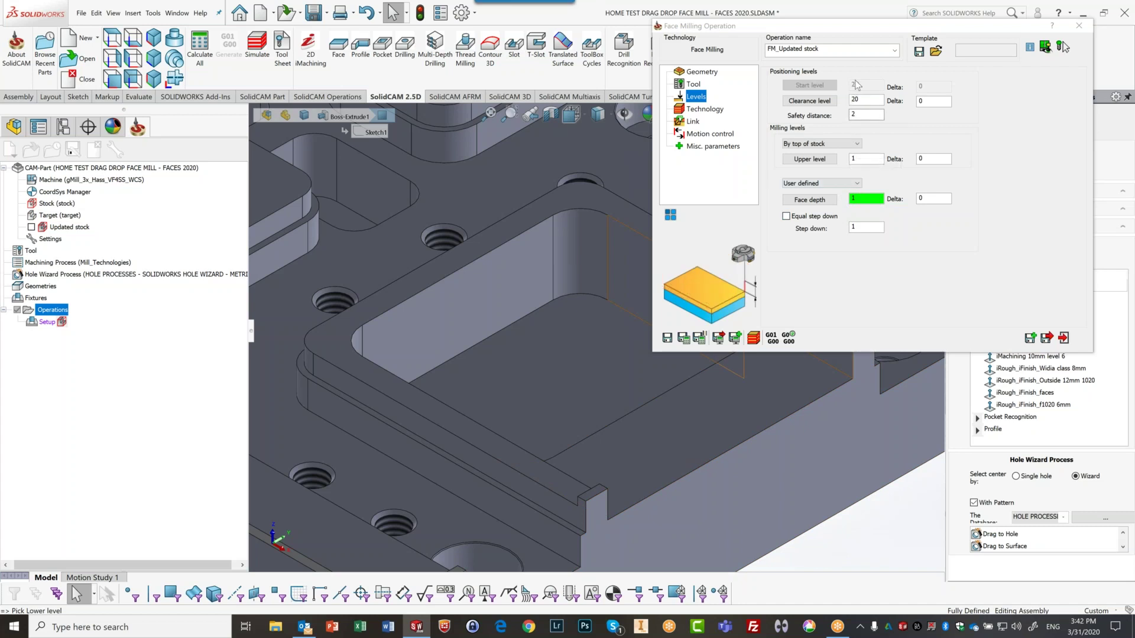
left_click(708, 109)
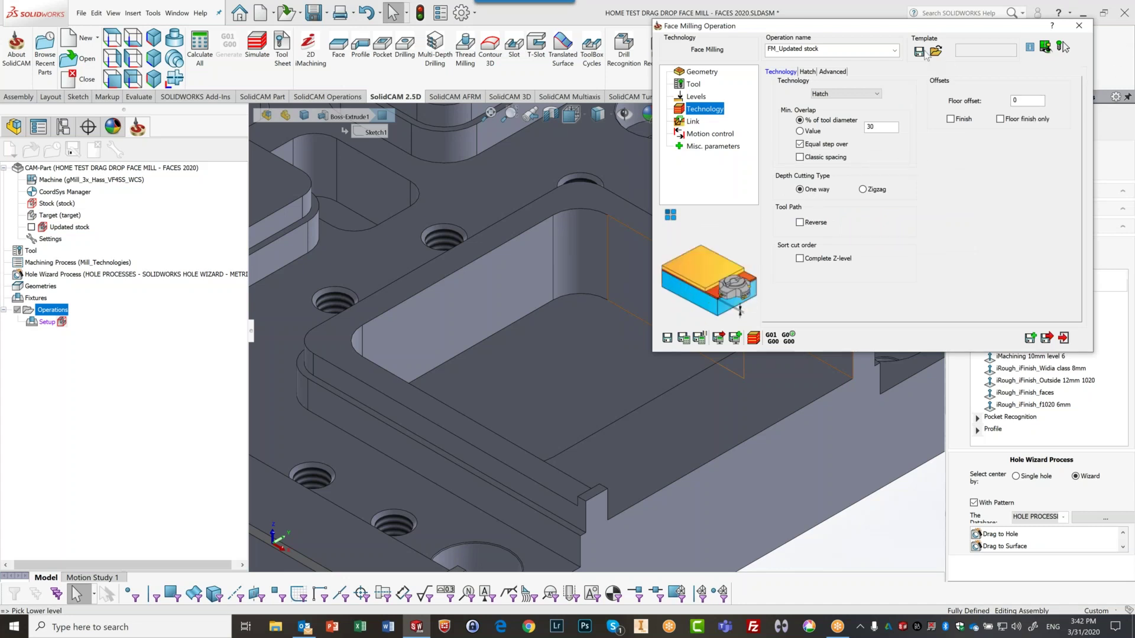
- Keep Hatch technology and set its corners to Fillet with corner radius 13.999
left_click(841, 95)
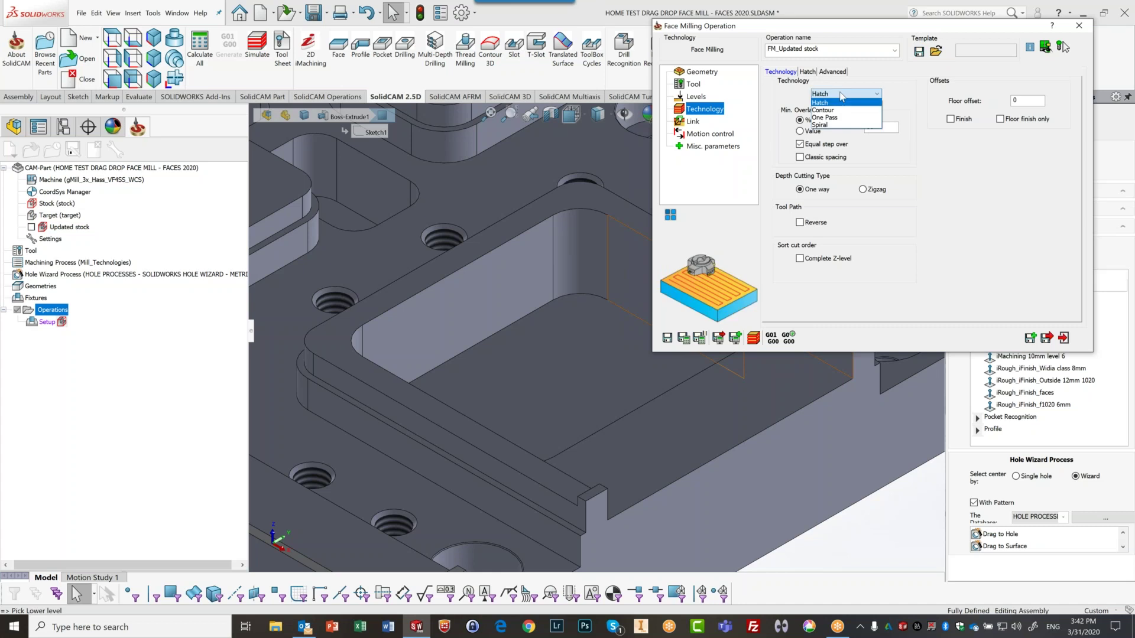
left_click(834, 103)
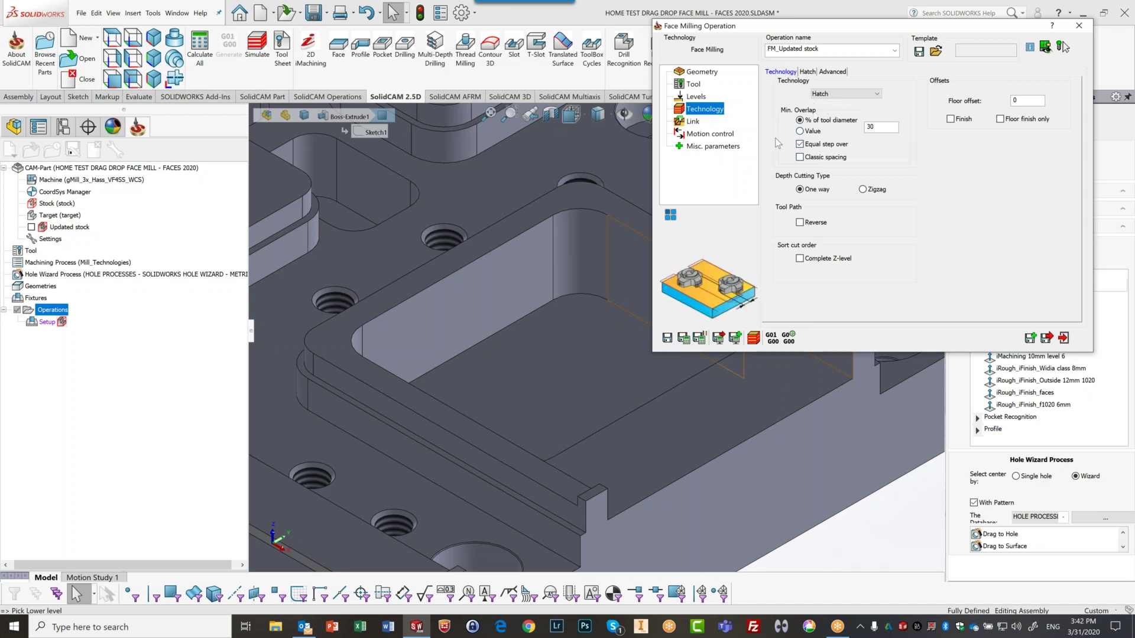
left_click(809, 73)
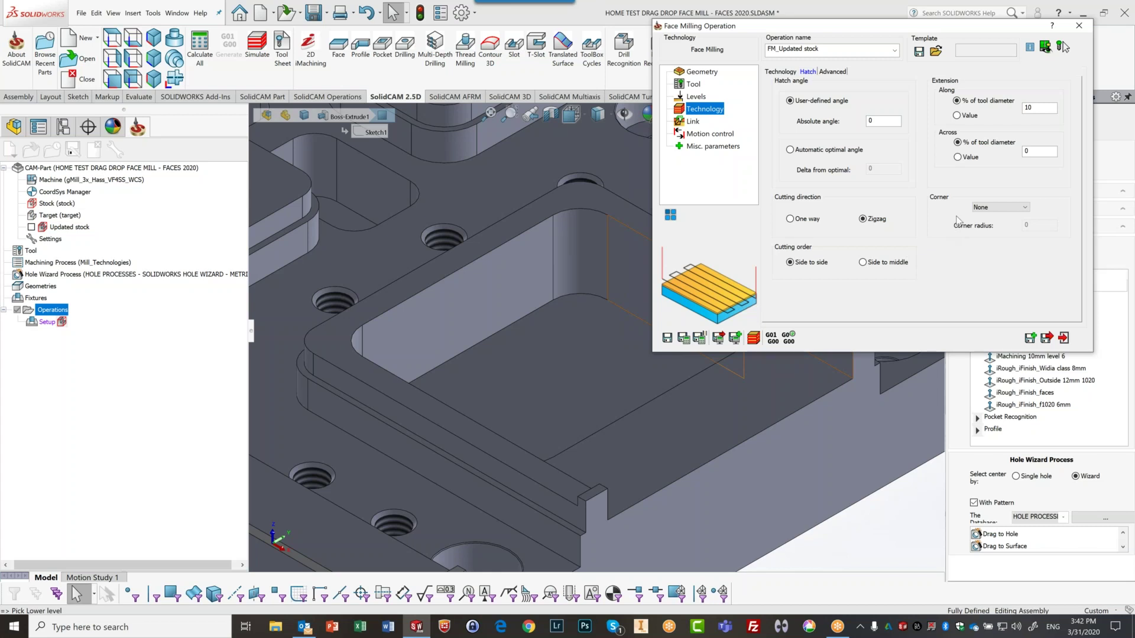
left_click(978, 208)
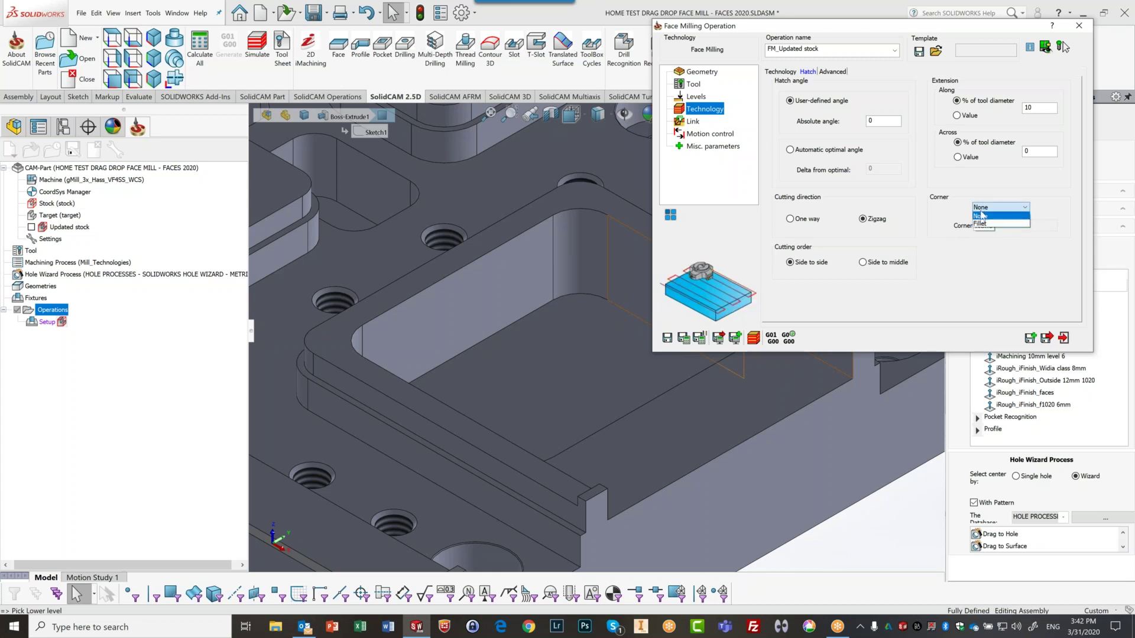
left_click(983, 224)
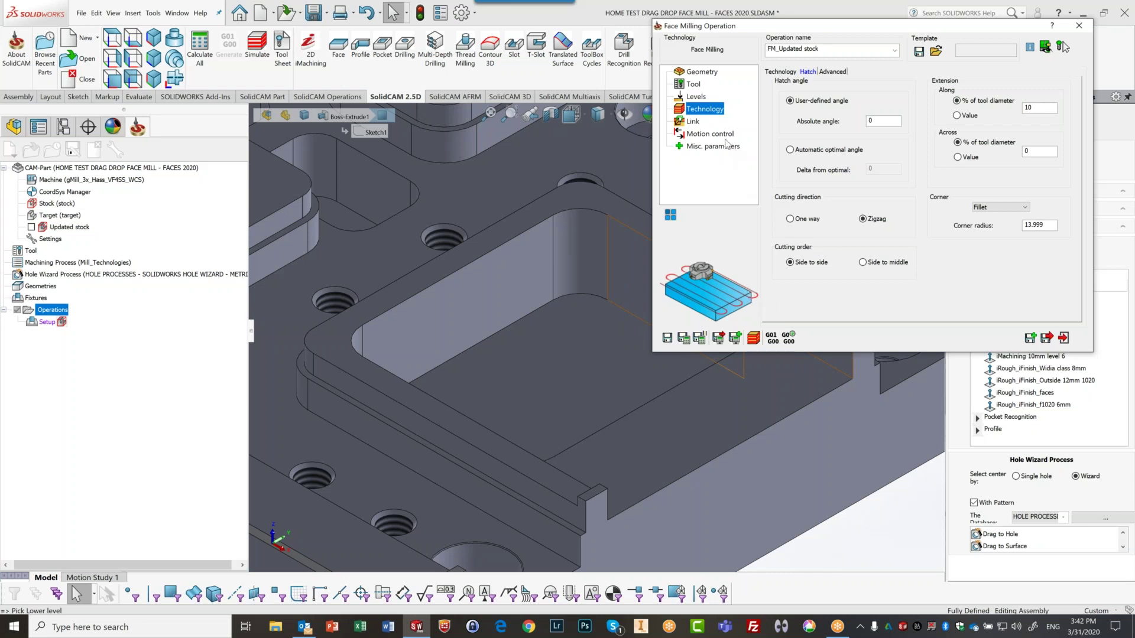
left_click(779, 71)
- Try the One Pass and Contour technologies before settling on Spiral
left_click(843, 95)
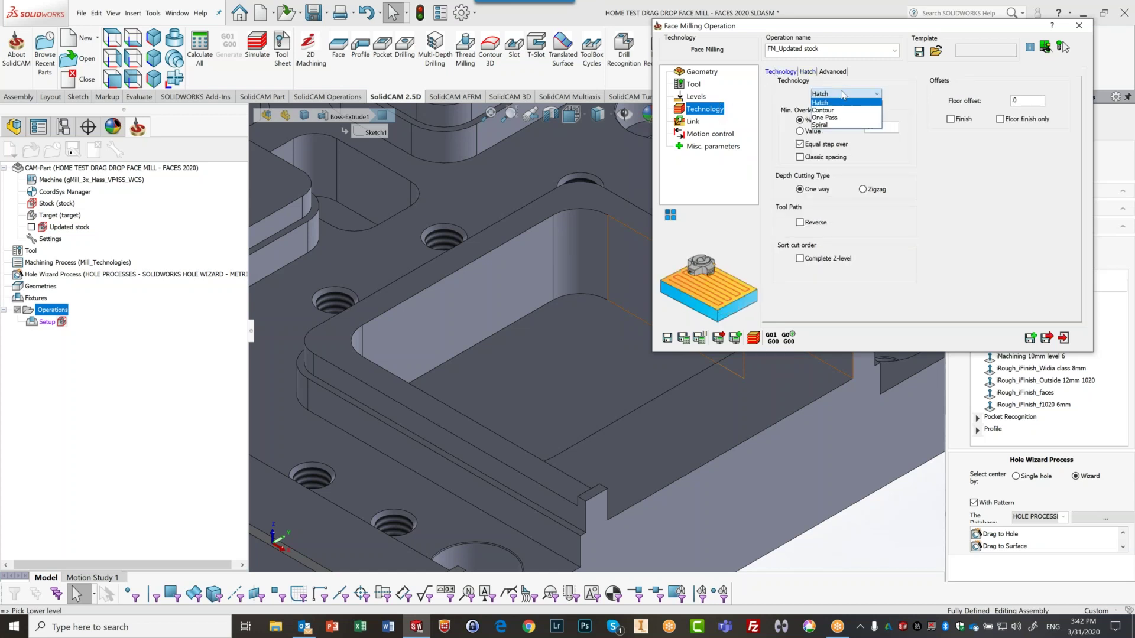
left_click(843, 118)
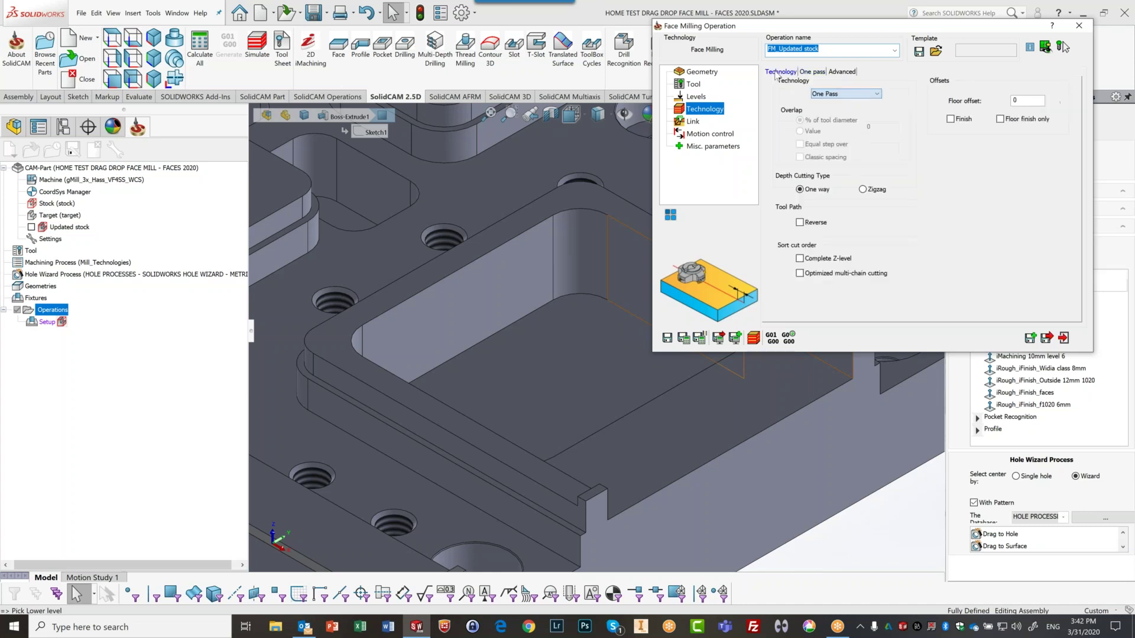
left_click(844, 94)
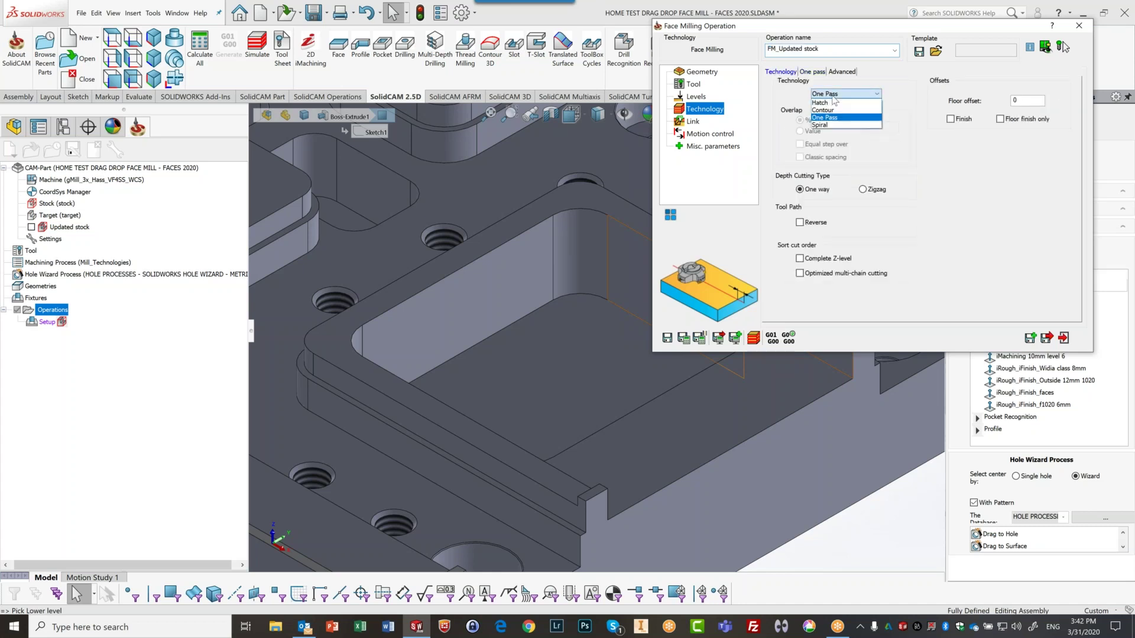
left_click(838, 110)
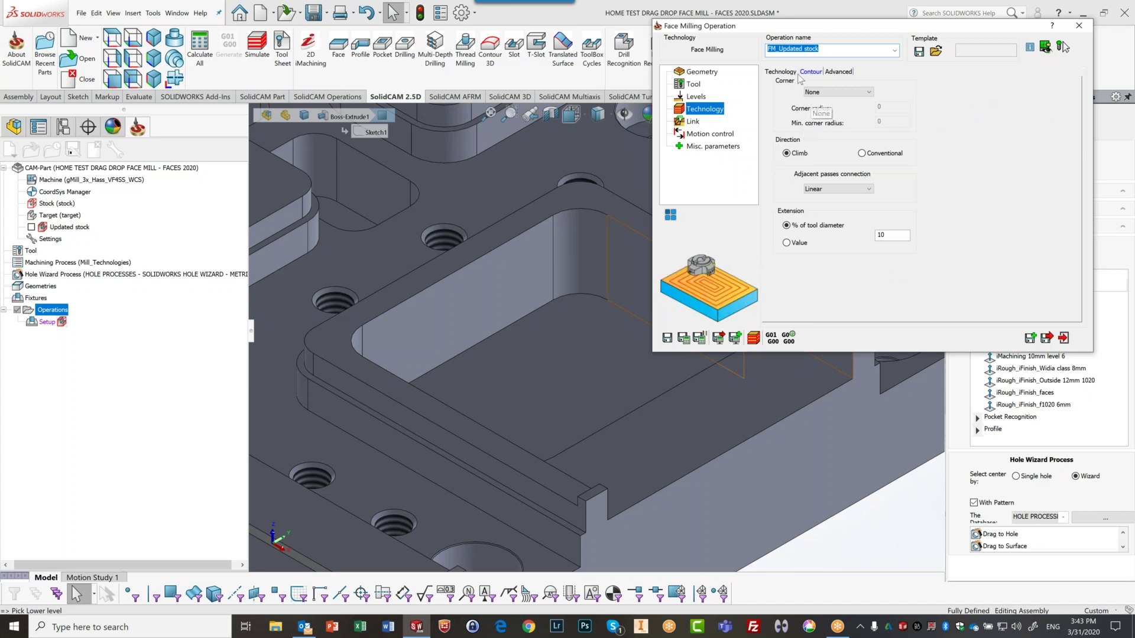
left_click(786, 72)
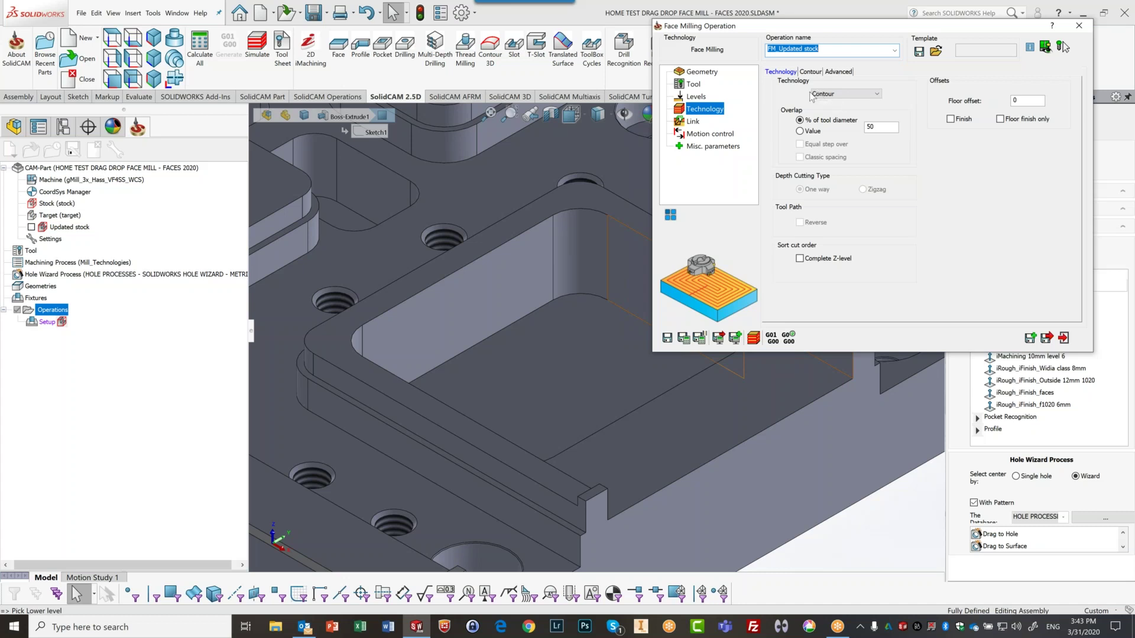
left_click(815, 96)
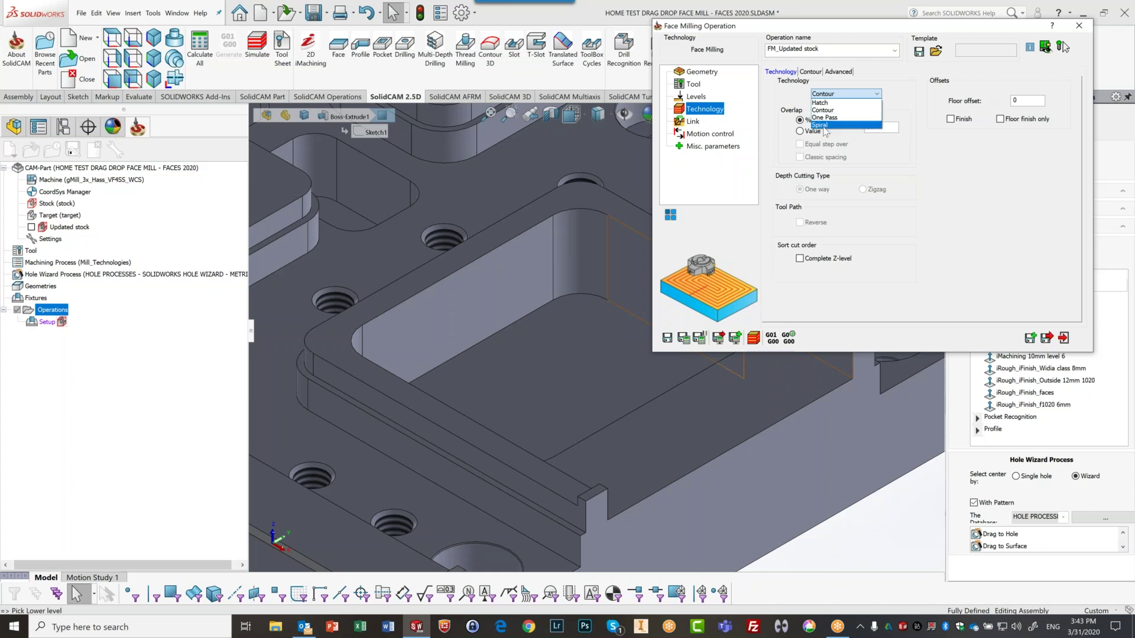
left_click(824, 125)
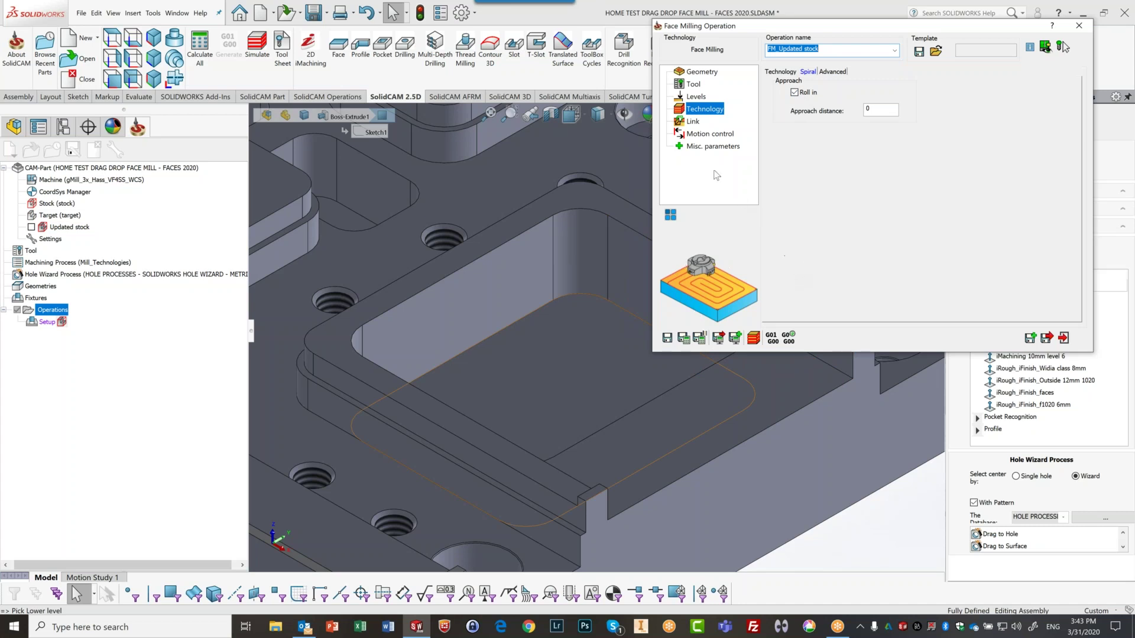
- Set the Spiral face milling floor offset to 0.2 with Finish enabled
left_click(781, 73)
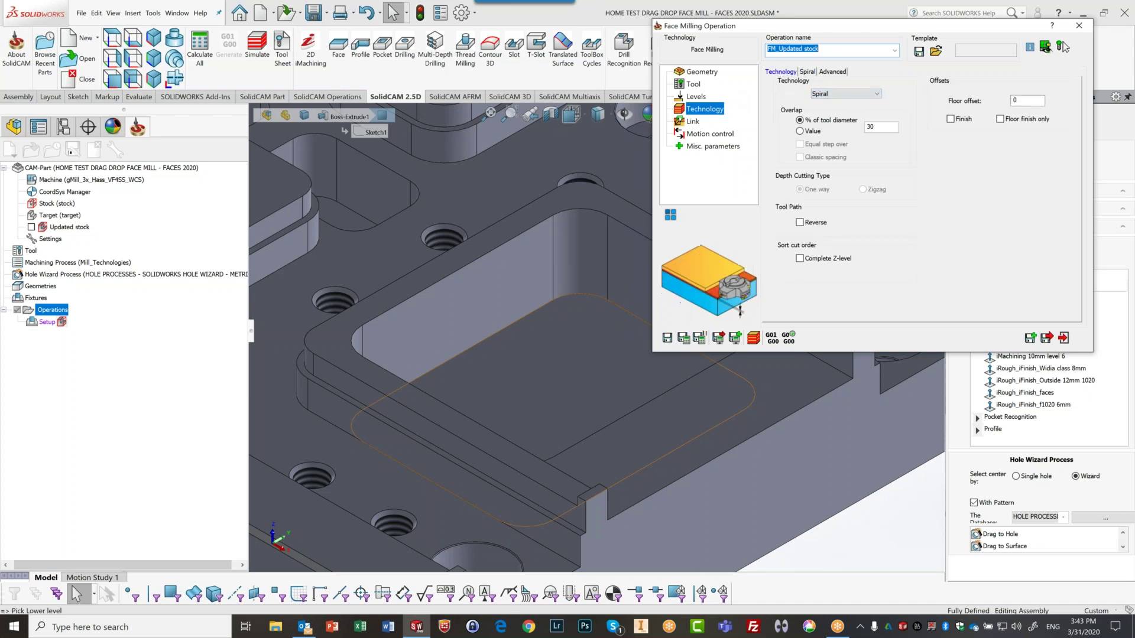
left_click(1036, 98)
double_click(1030, 103)
type(".2")
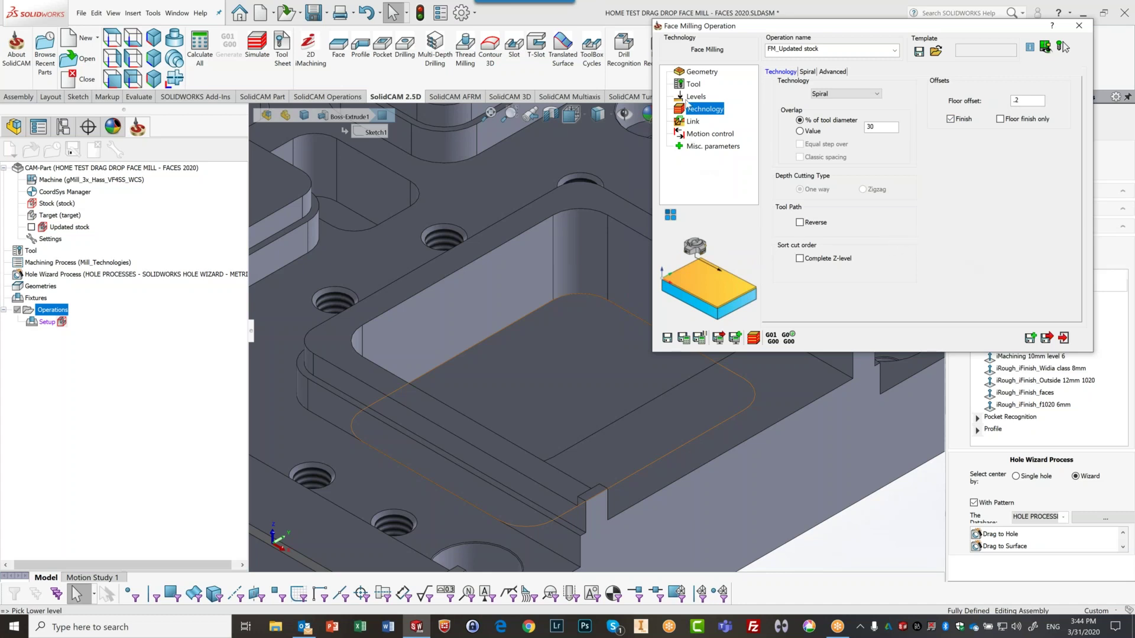
left_click(690, 87)
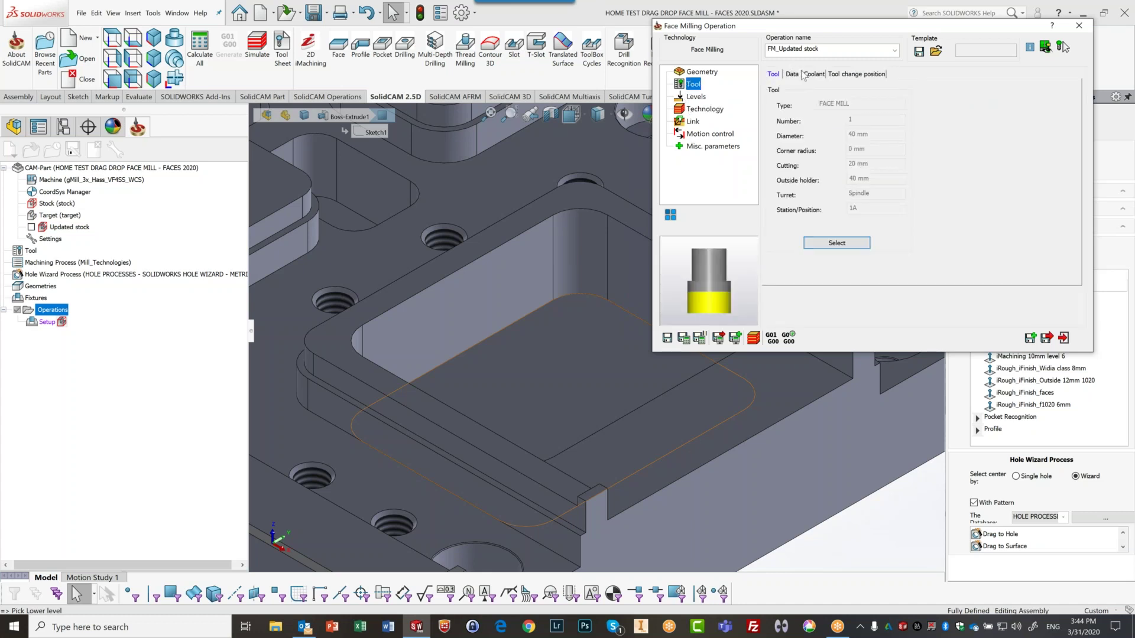
- Review the tool's feed data and return to the technology settings
left_click(792, 74)
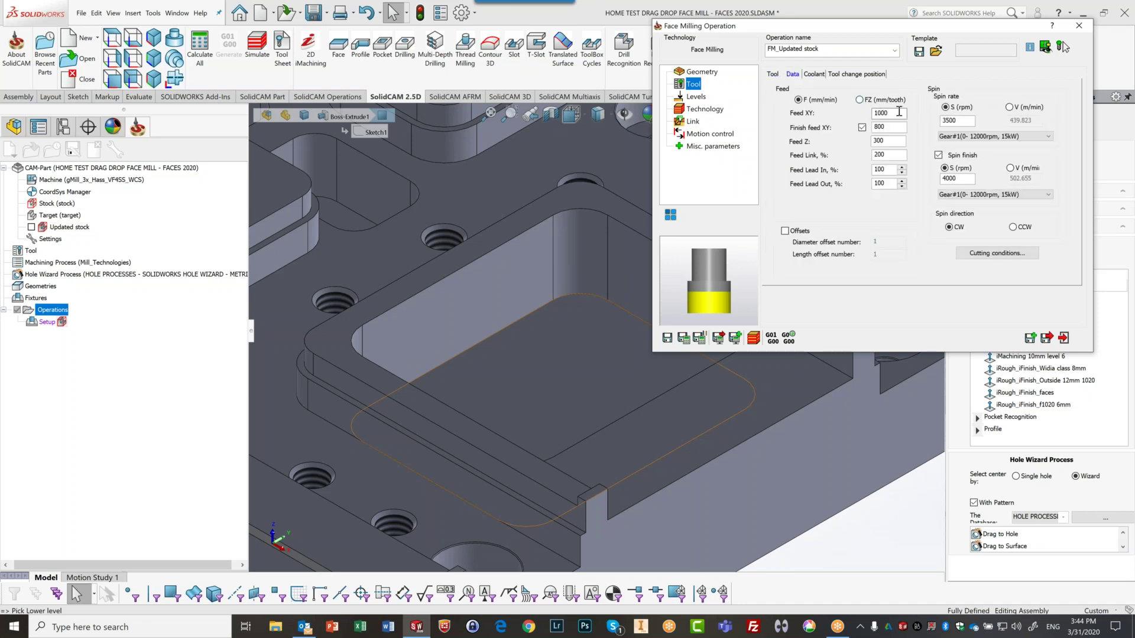
left_click(702, 109)
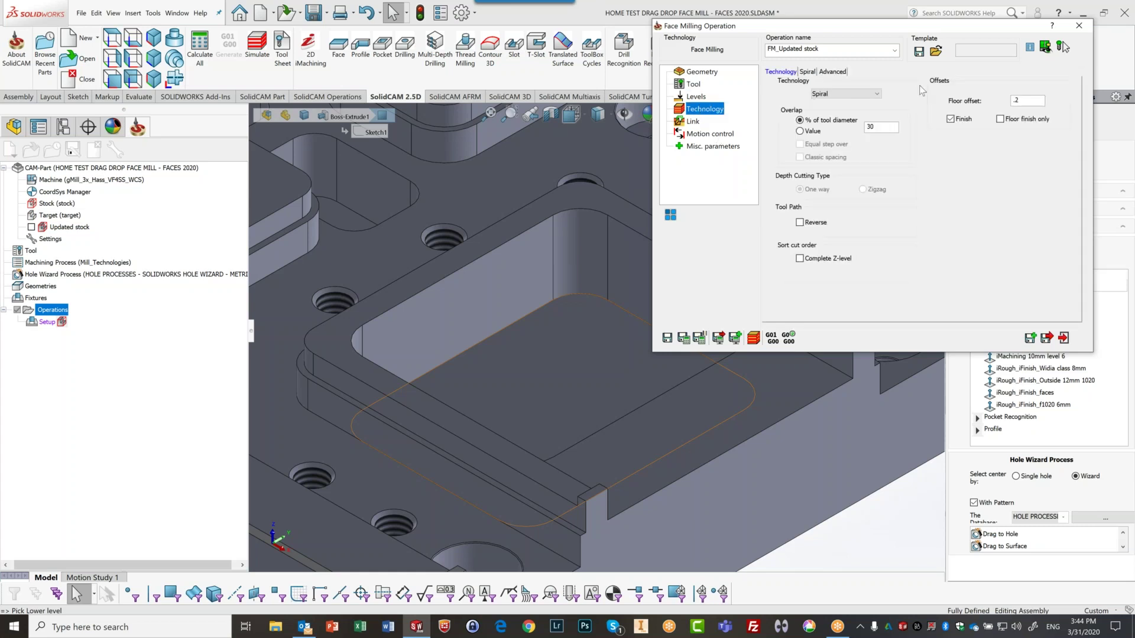
mouse_move(1040, 99)
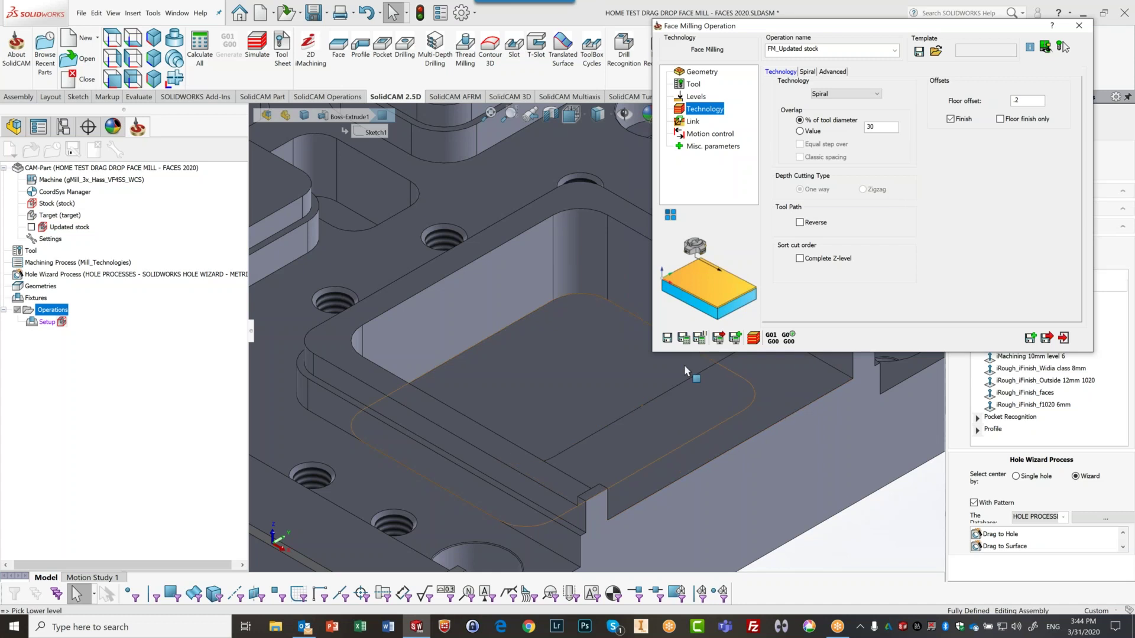
- Save and calculate the face milling operation, then launch its simulation
left_click(683, 337)
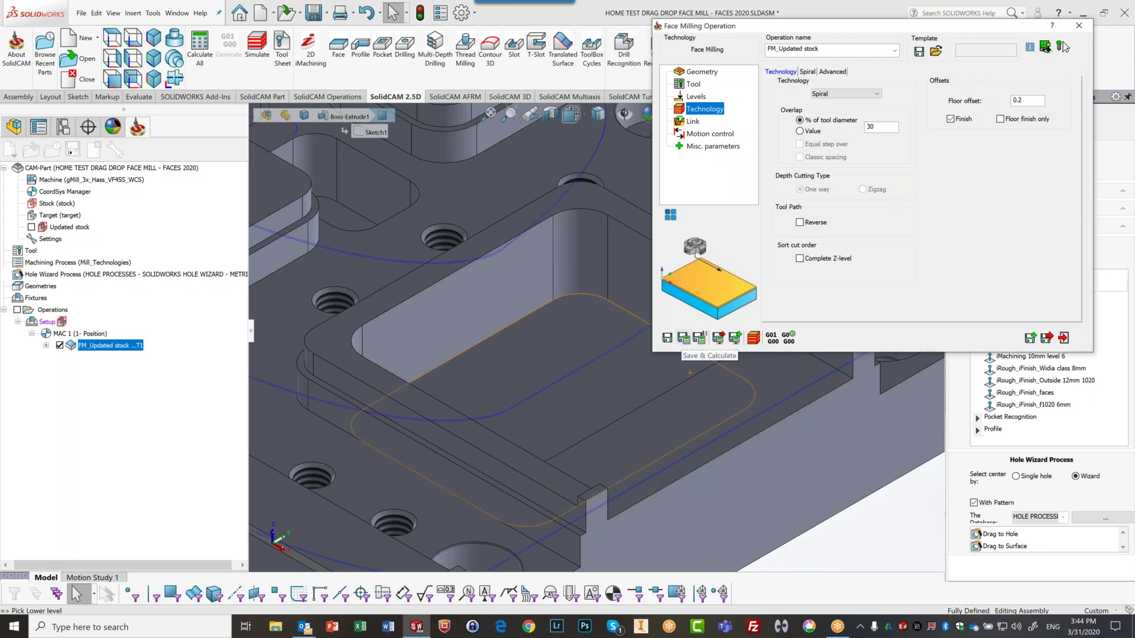
left_click(753, 338)
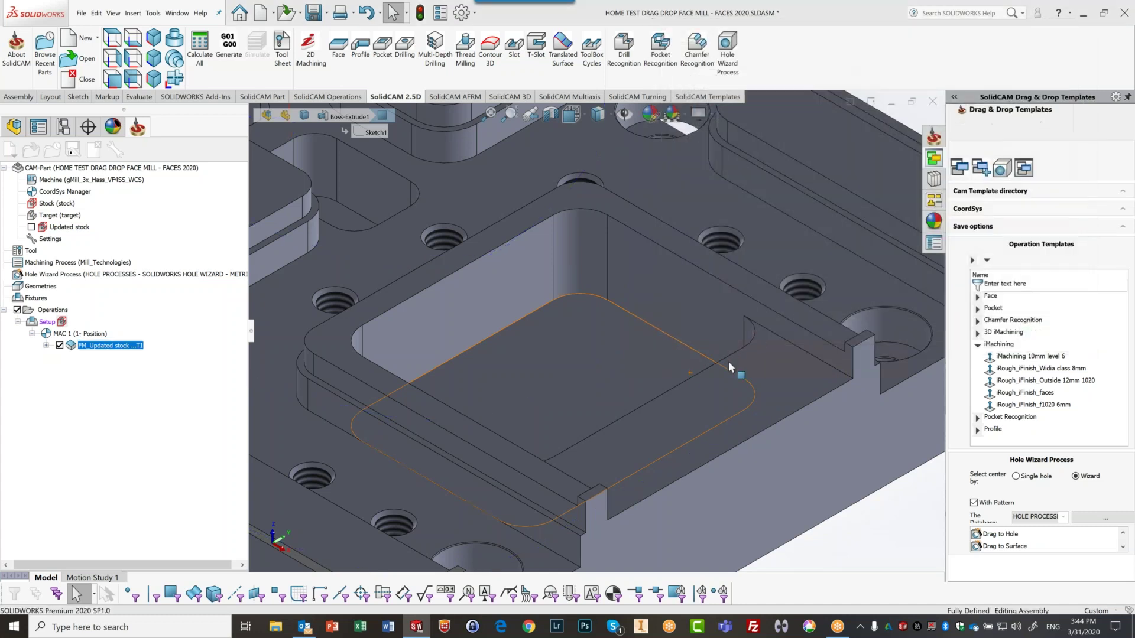
scroll(697, 360, "up", 5)
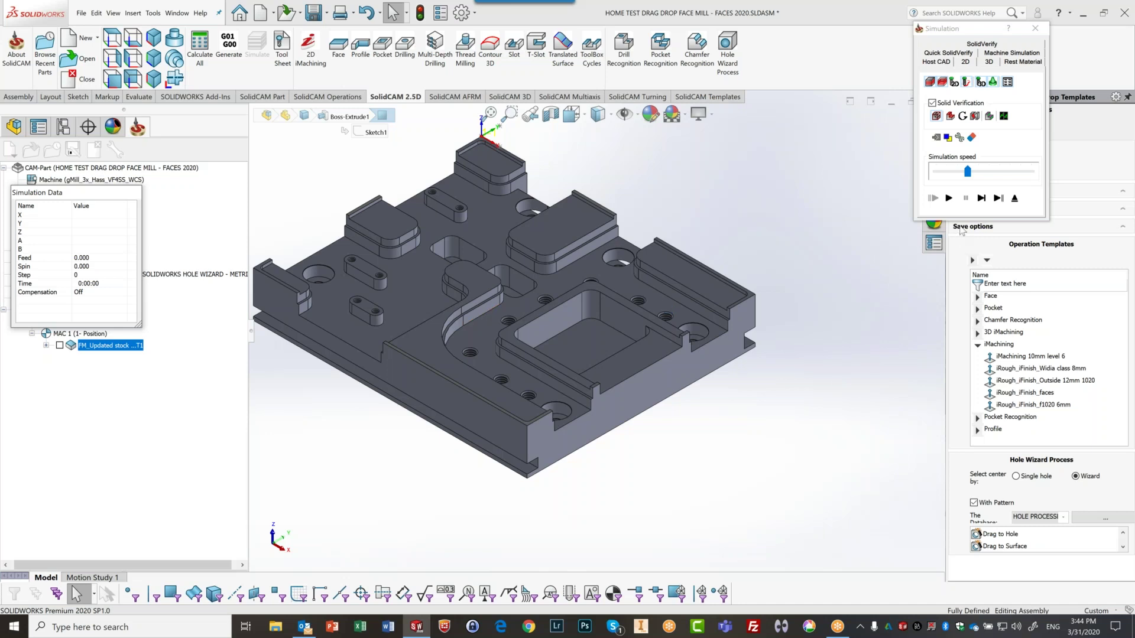
- Load the stock and step the face milling toolpath forward until the tool reaches the stock
left_click(975, 205)
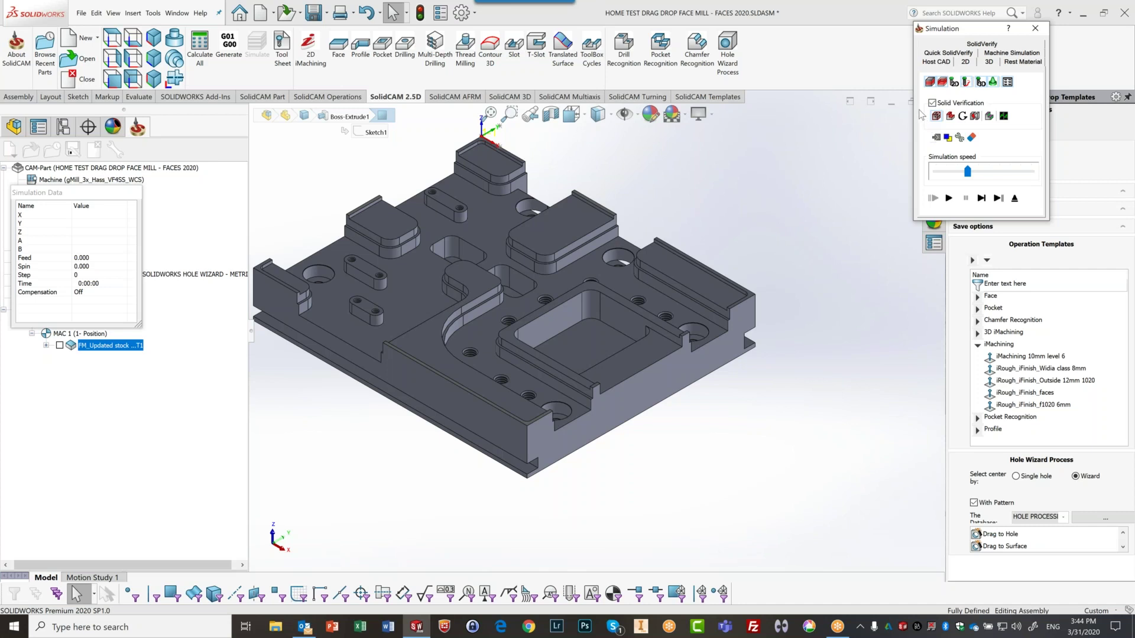
left_click(980, 199)
left_click(981, 199)
left_click(981, 198)
left_click(981, 198)
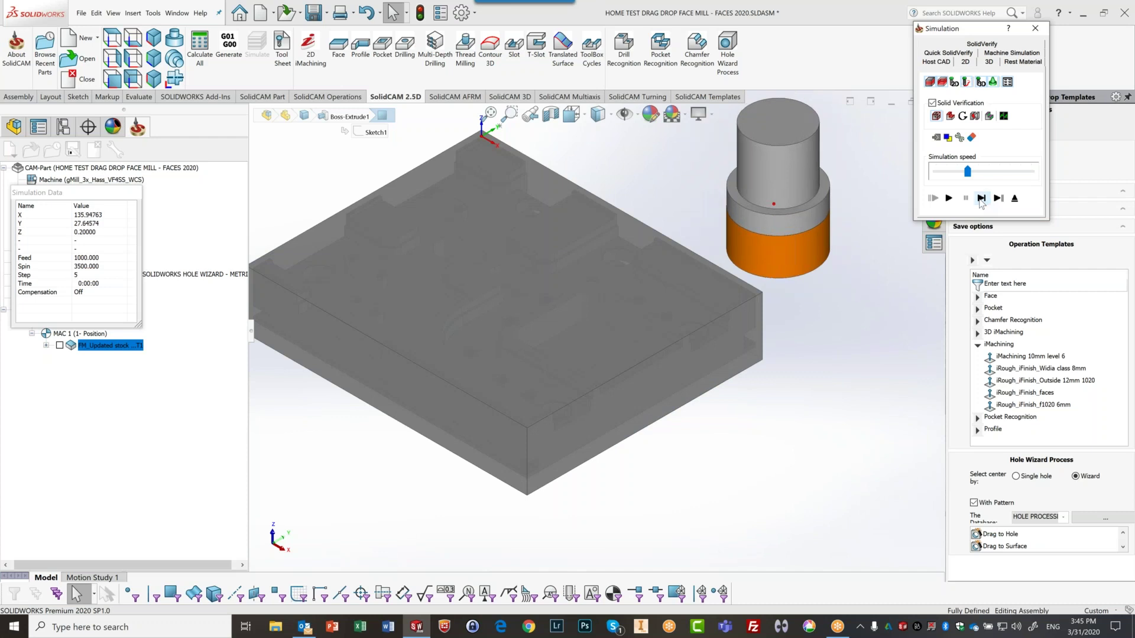
left_click(981, 199)
left_click(981, 198)
left_click(981, 199)
left_click(981, 199)
left_click(981, 199)
left_click(981, 199)
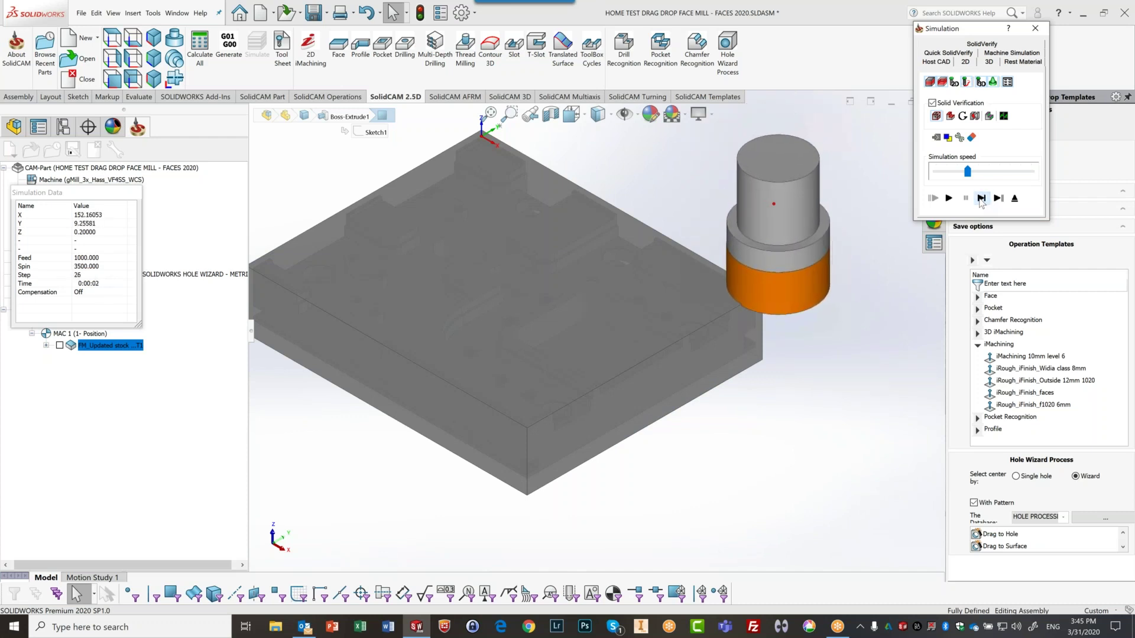
left_click(981, 198)
- Play the simulation at adjusted speed through to 0:02:11, then switch to SolidVerify mode
left_click_drag(968, 171, 946, 172)
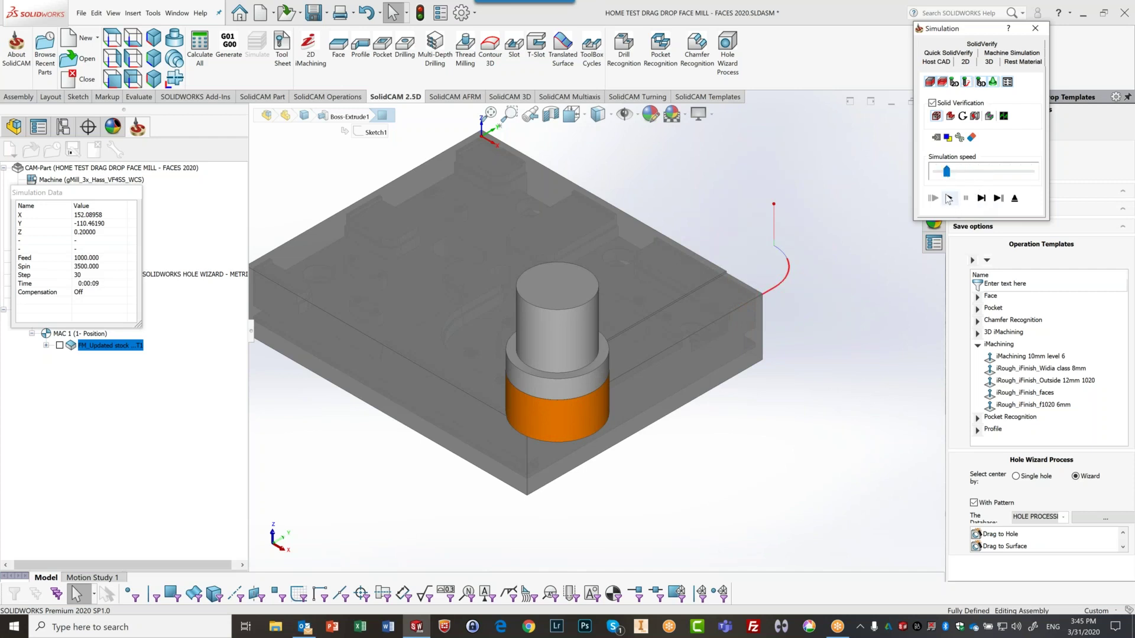
left_click(948, 198)
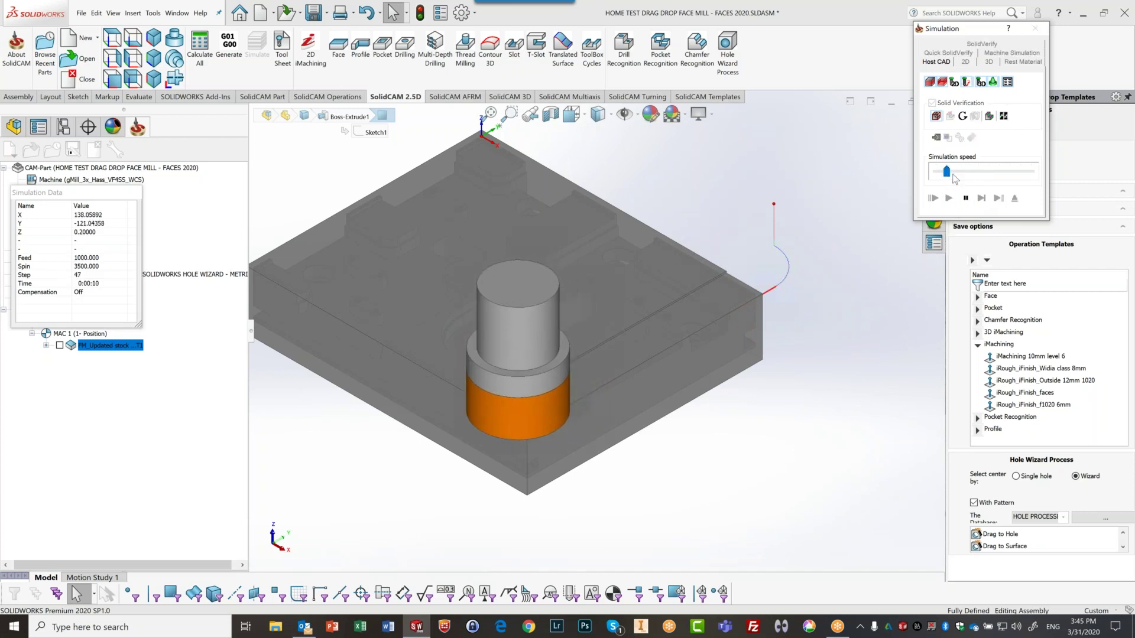
left_click_drag(946, 171, 967, 171)
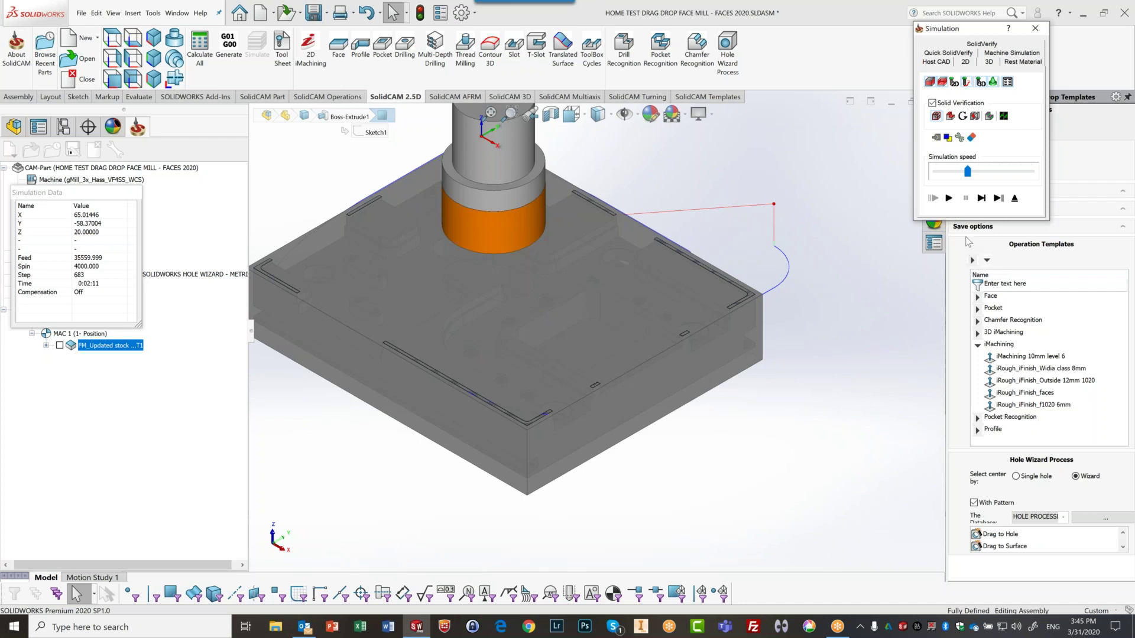
left_click(970, 45)
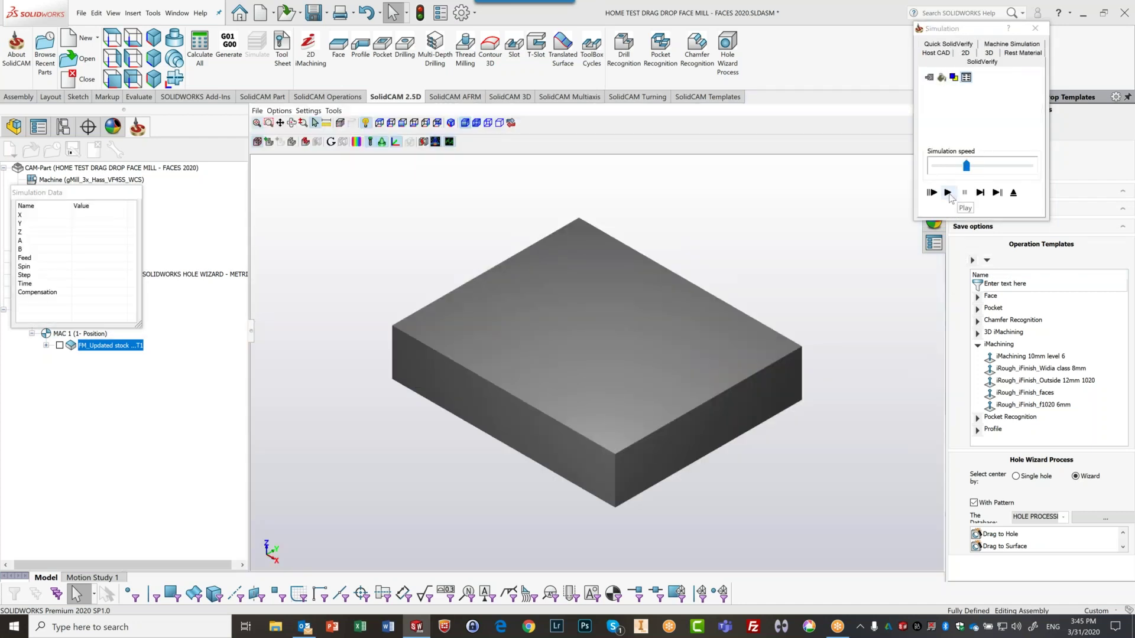
- Play the SolidVerify simulation facing the whole stock top, then exit back to Face Milling
left_click(947, 193)
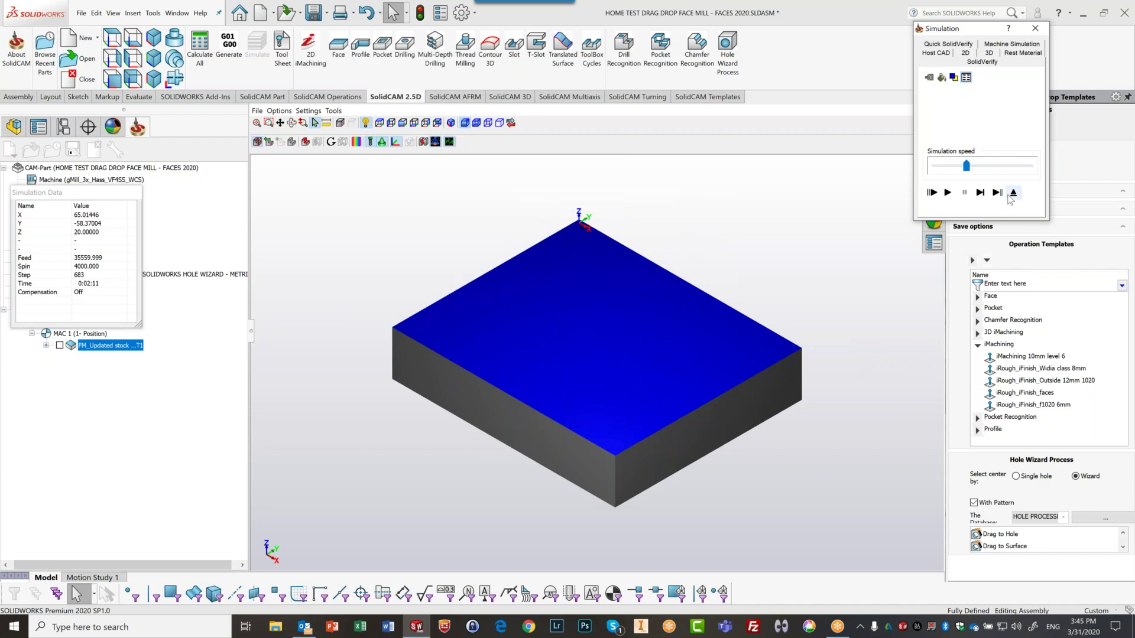
left_click(1013, 193)
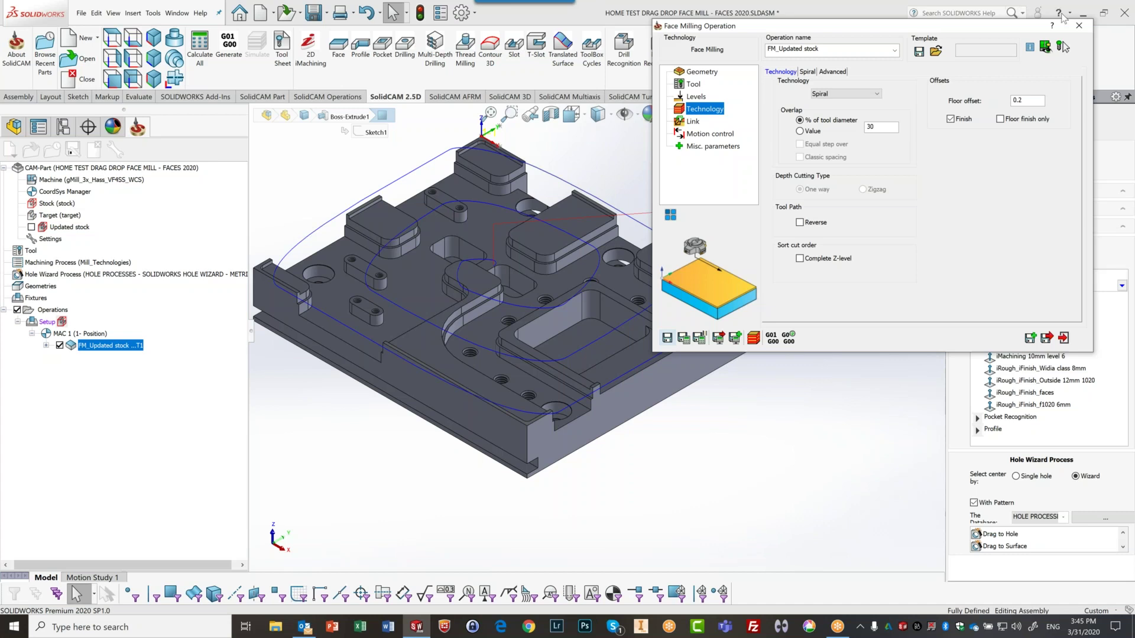
- Close the Face Milling Operation dialog, leaving its toolpath shown on the part
left_click(1077, 26)
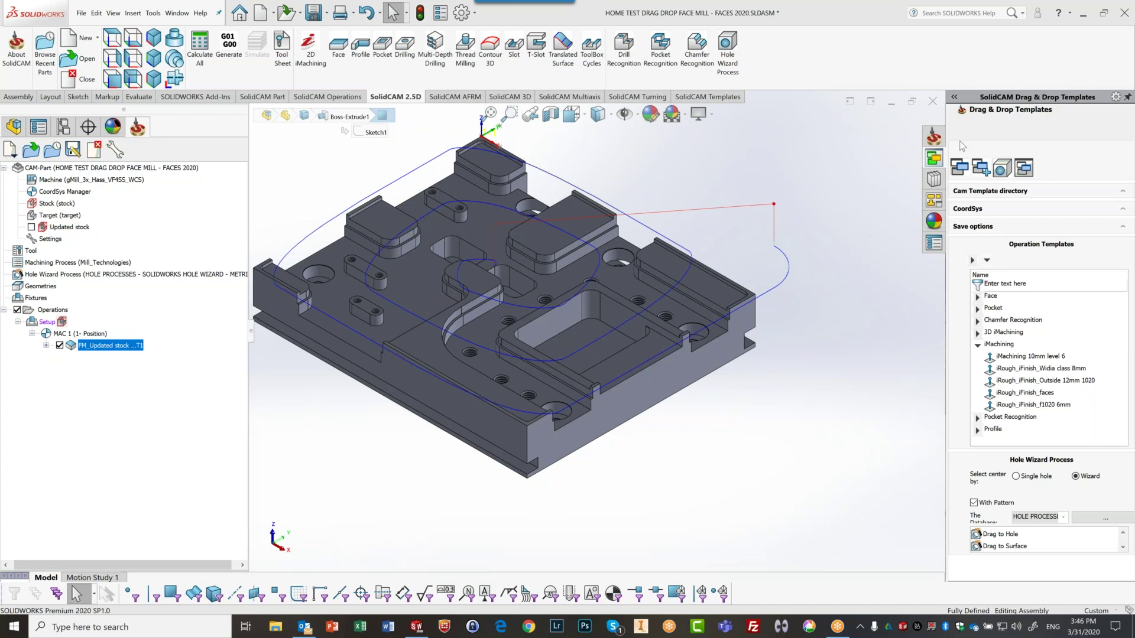
double_click(111, 350)
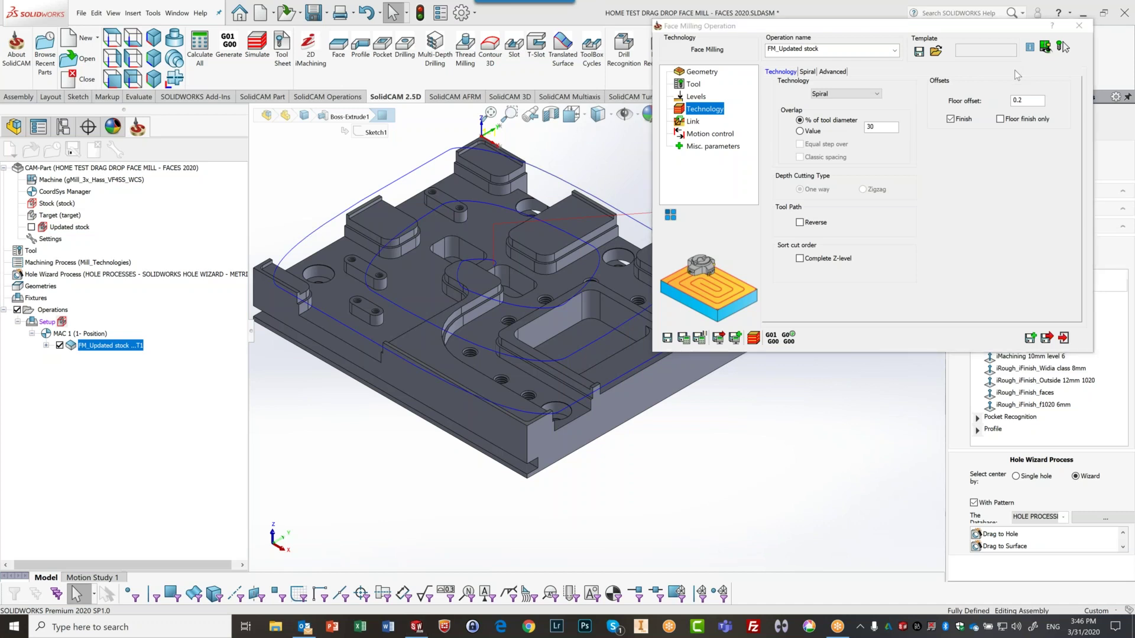
left_click(692, 84)
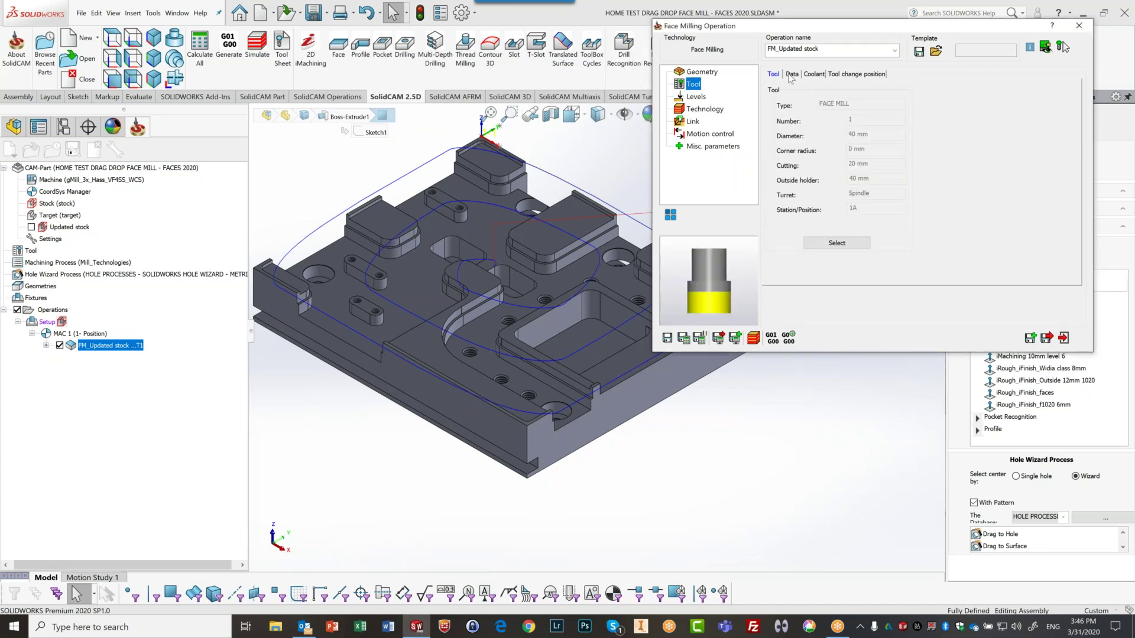
left_click(790, 75)
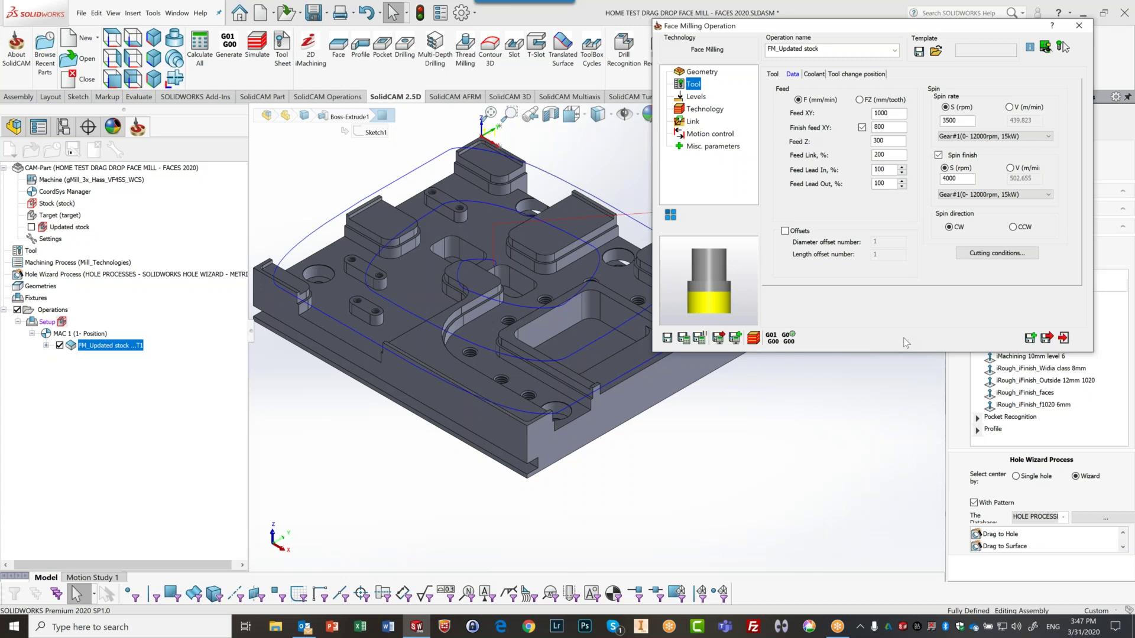
left_click(1079, 25)
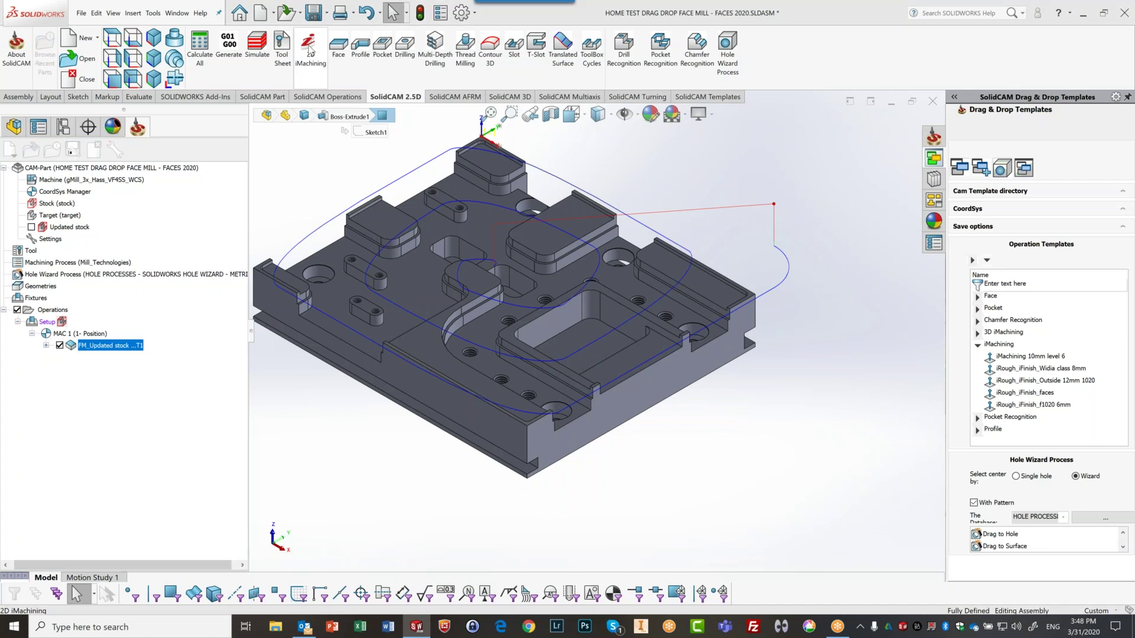
- Set the new iMT_Outside iMachining operation to outside feature recognition and bring up its tool choices
left_click_drag(287, 66, 743, 60)
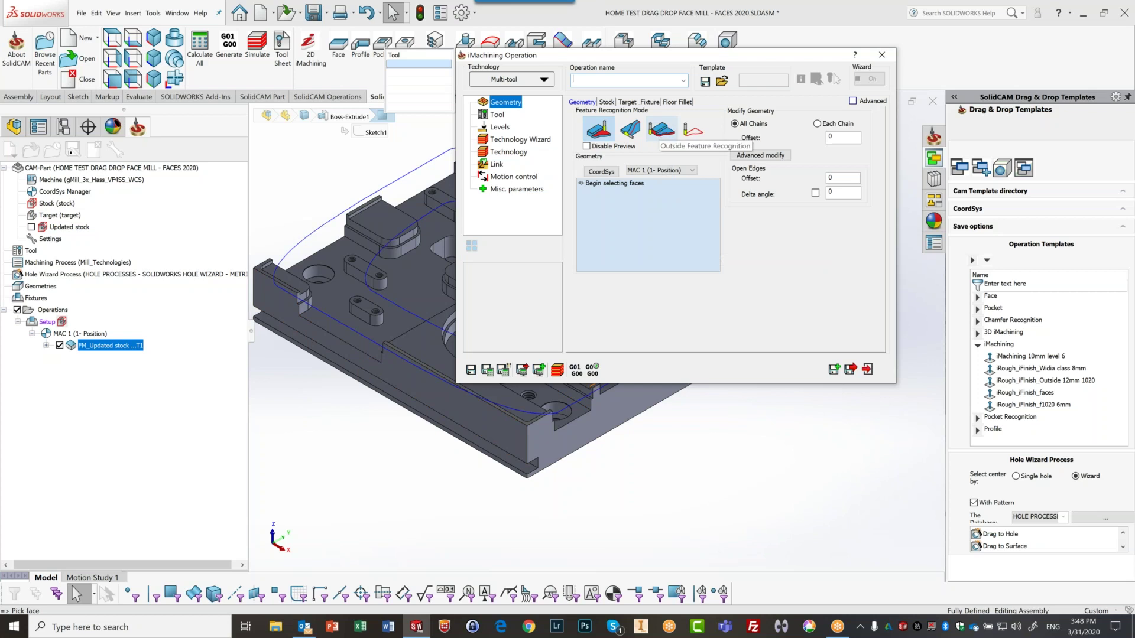
left_click(661, 129)
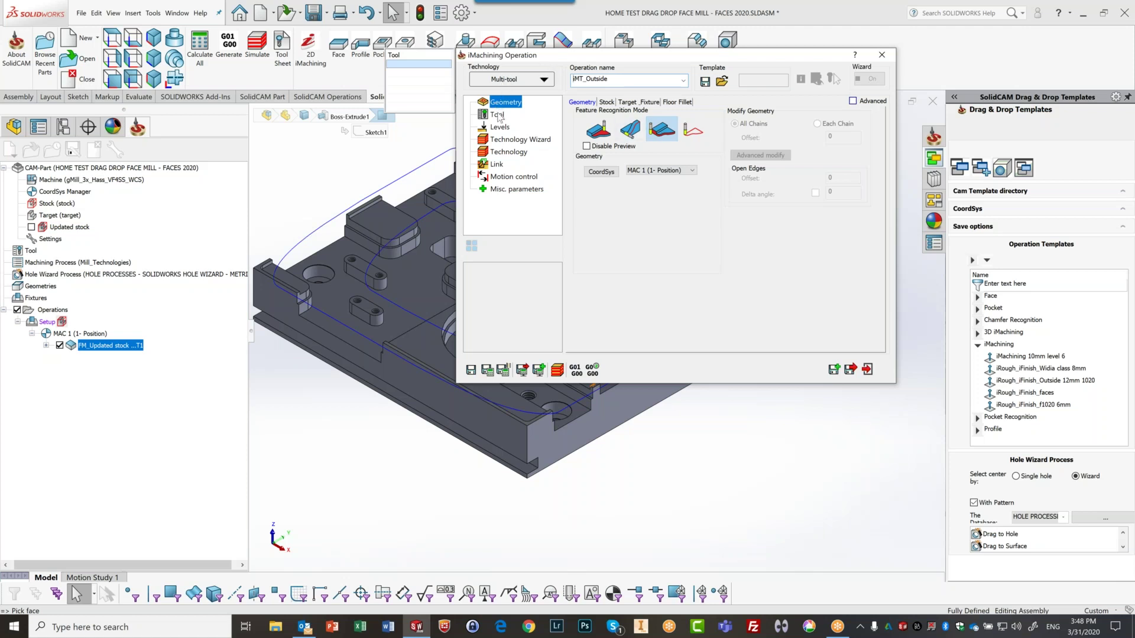
left_click(498, 117)
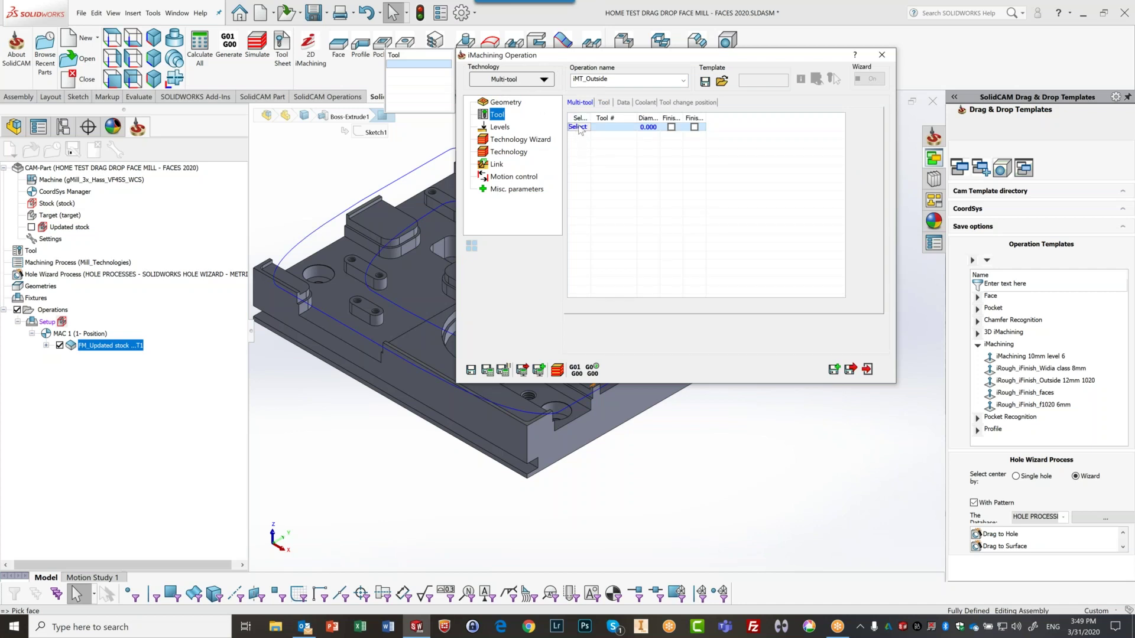
left_click(578, 127)
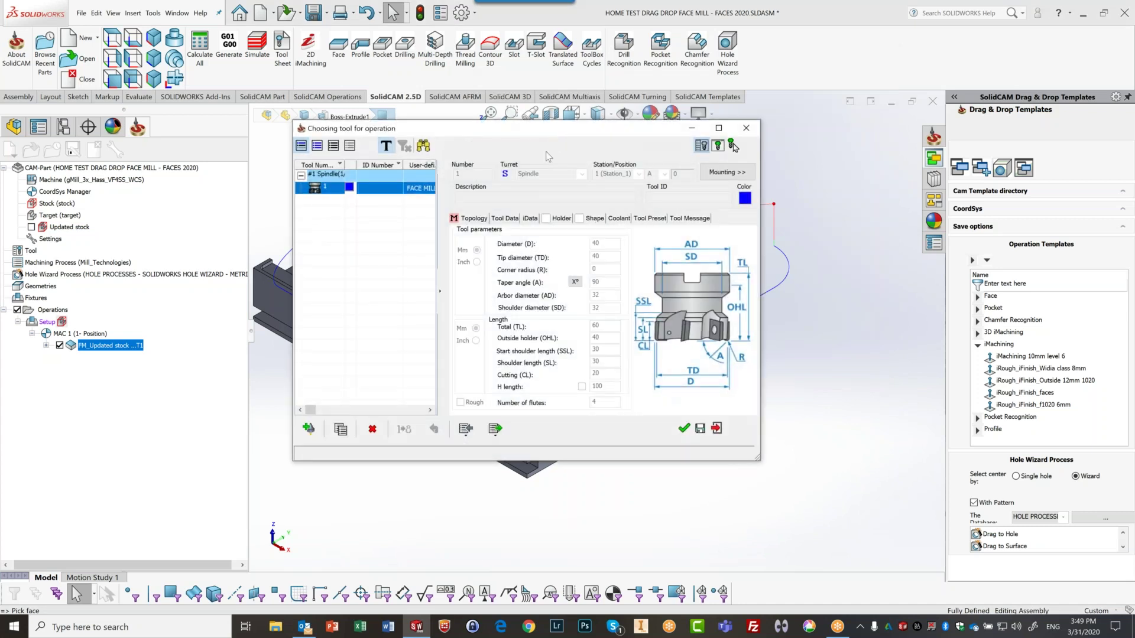
- Add a new END MILL as tool #2 next to the face mill
left_click(308, 429)
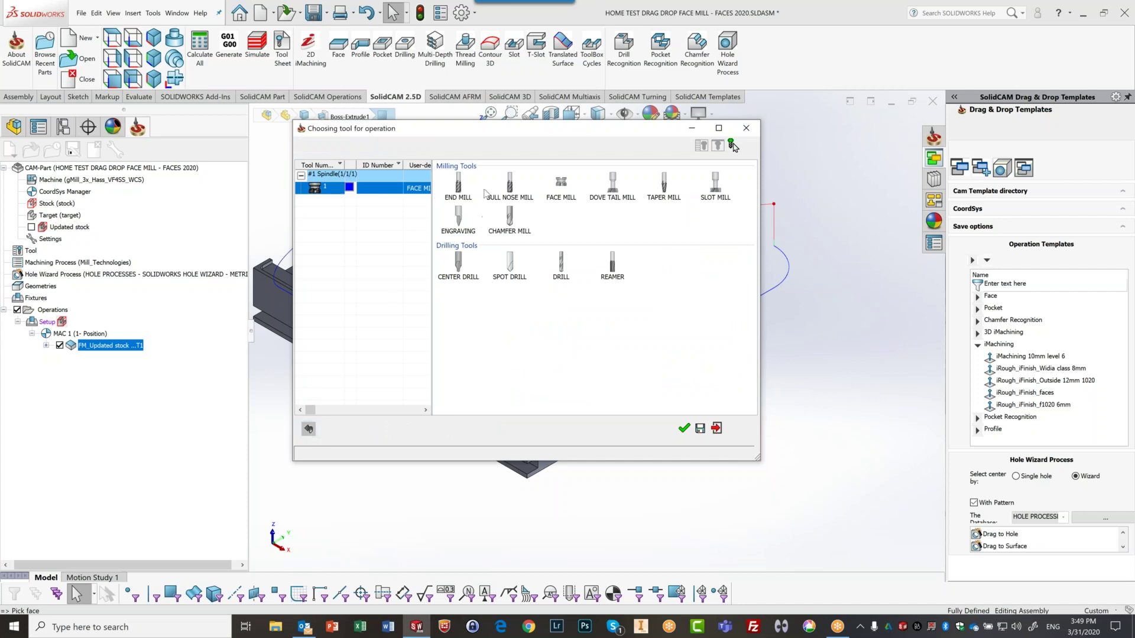
left_click(458, 188)
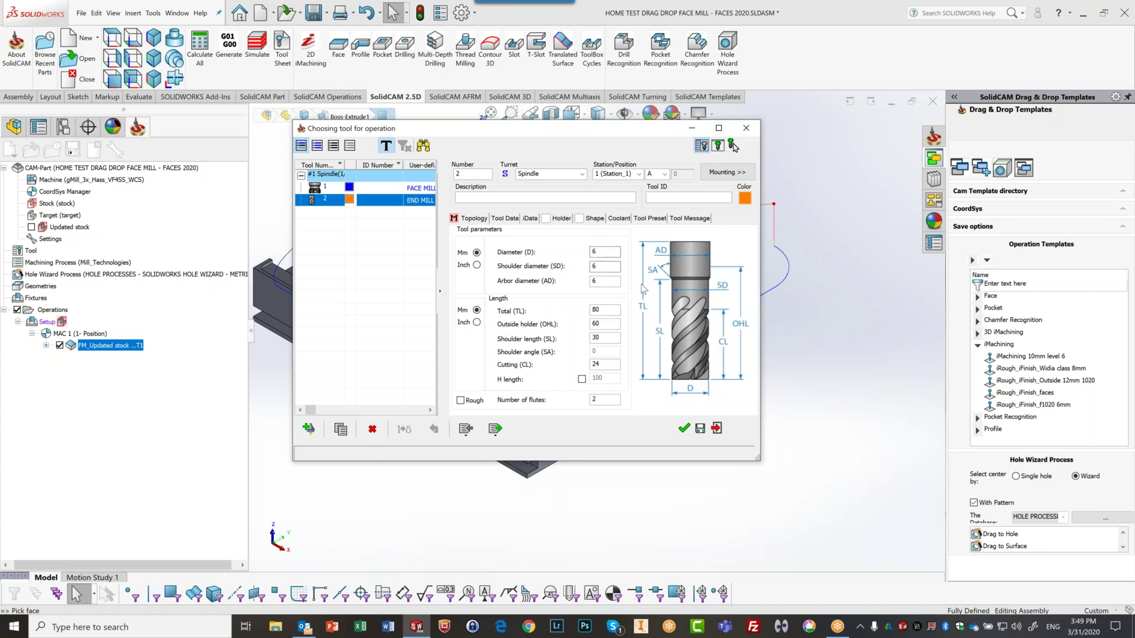
- Give the end mill a 0.5-inch diameter, shown in inch units
left_click(477, 265)
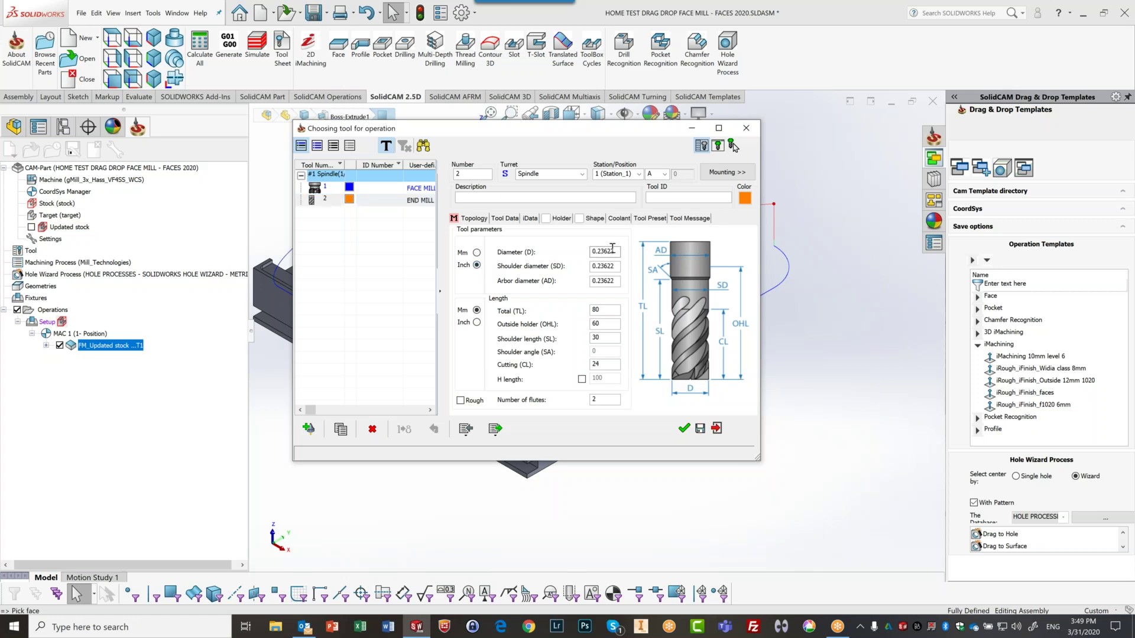
left_click(618, 251)
type(".5")
left_click(613, 266)
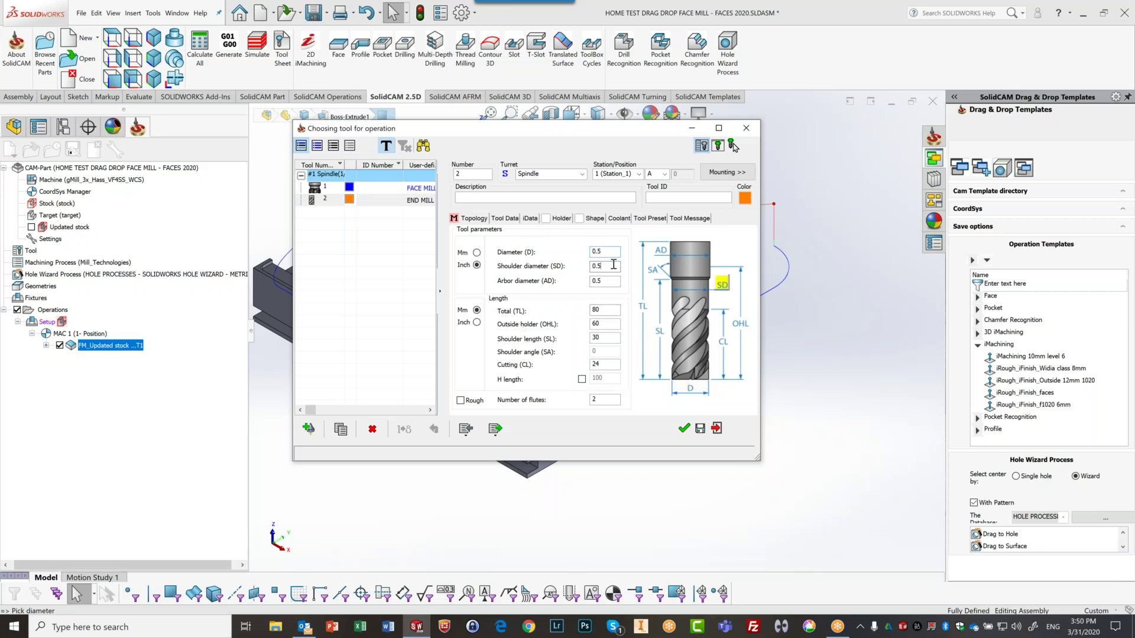
left_click(476, 253)
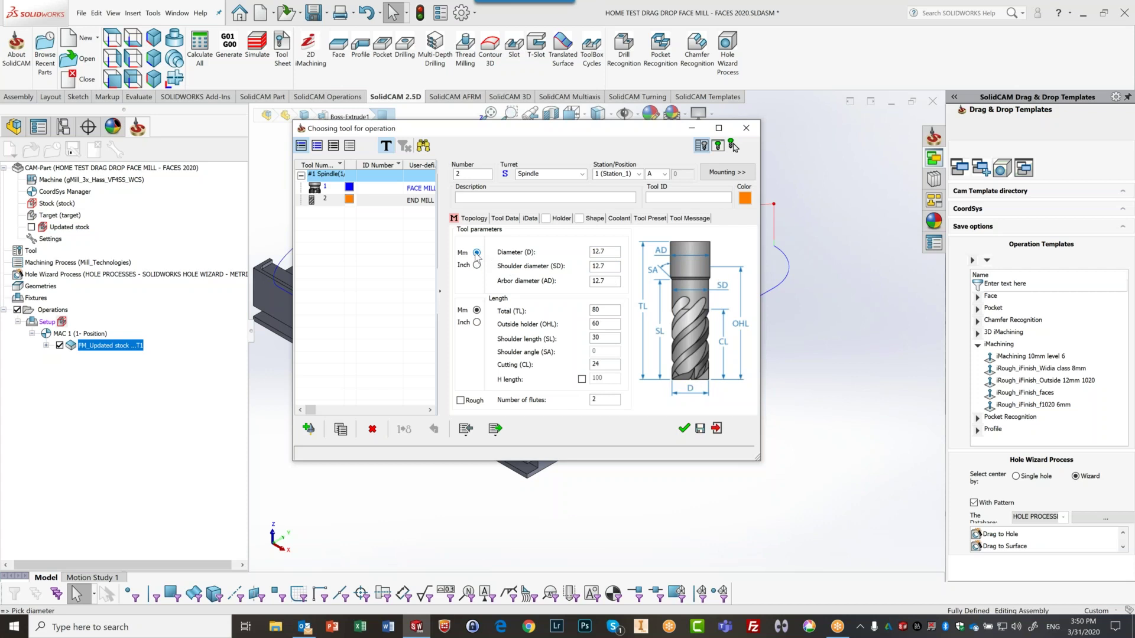
left_click(477, 265)
- Set total length 120, overhang 50, shoulder 30, cutting length 25 and 4 flutes
double_click(602, 310)
type("120")
double_click(600, 324)
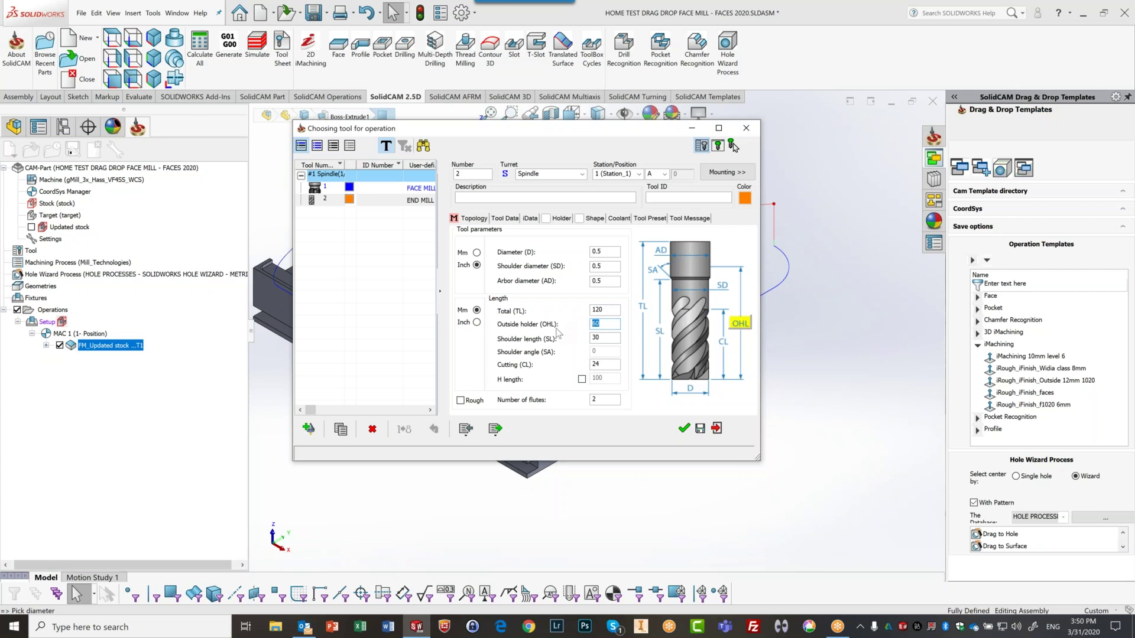
type("5")
left_click(606, 339)
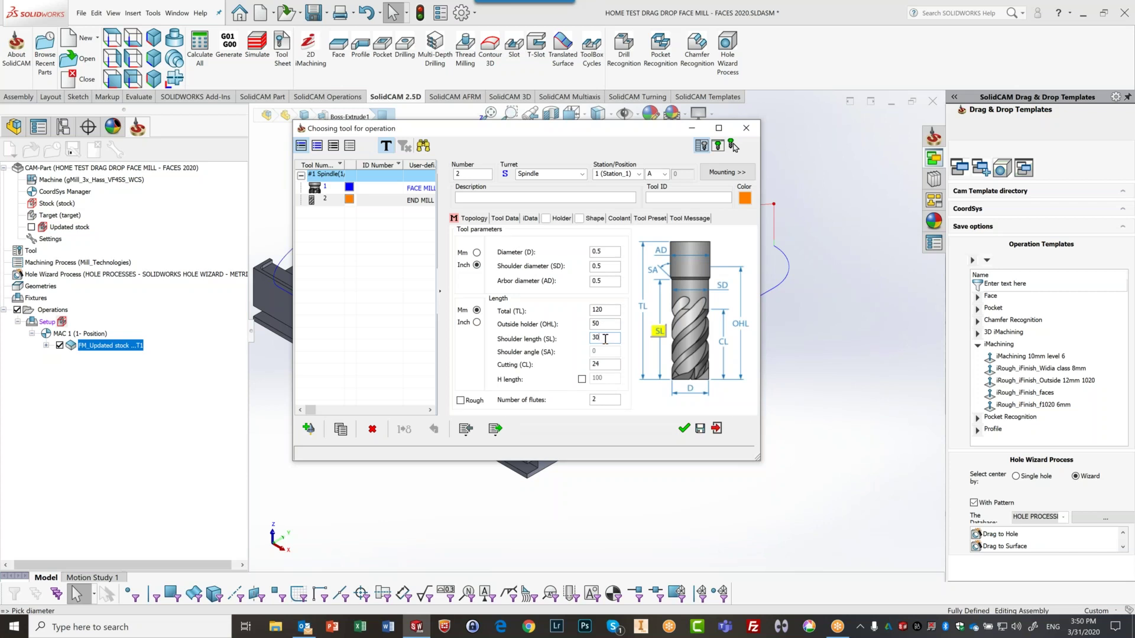
left_click(603, 363)
double_click(603, 362)
type("30")
left_click(598, 400)
double_click(602, 400)
- Fit tool T2 with the BT40 SRKIN 12x90 holder and accept it for the operation
left_click(502, 219)
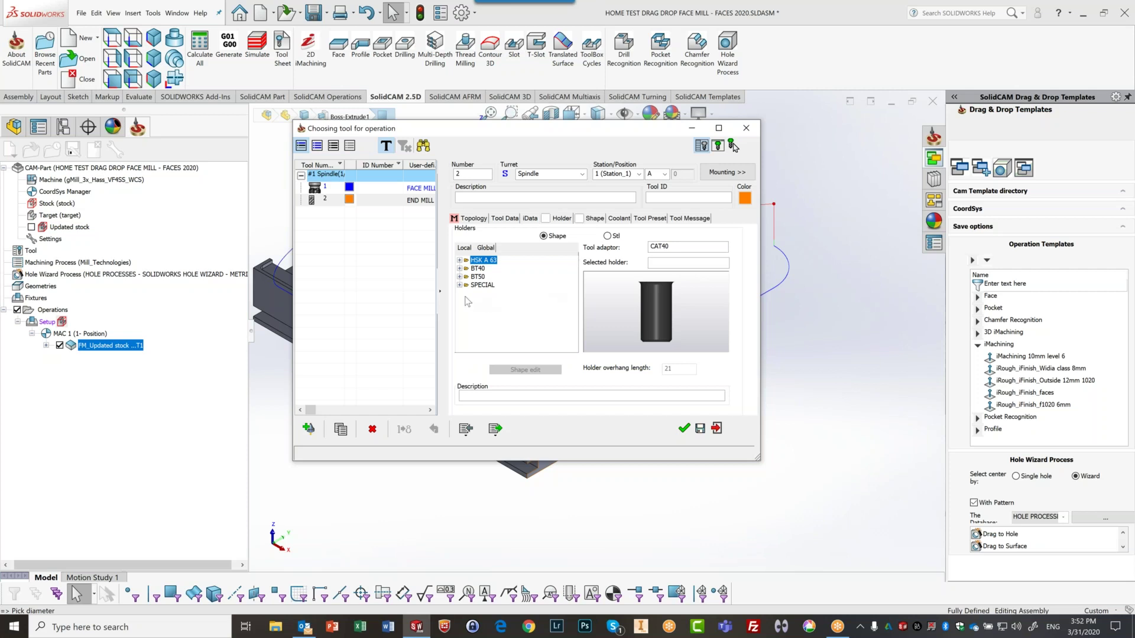
left_click(460, 277)
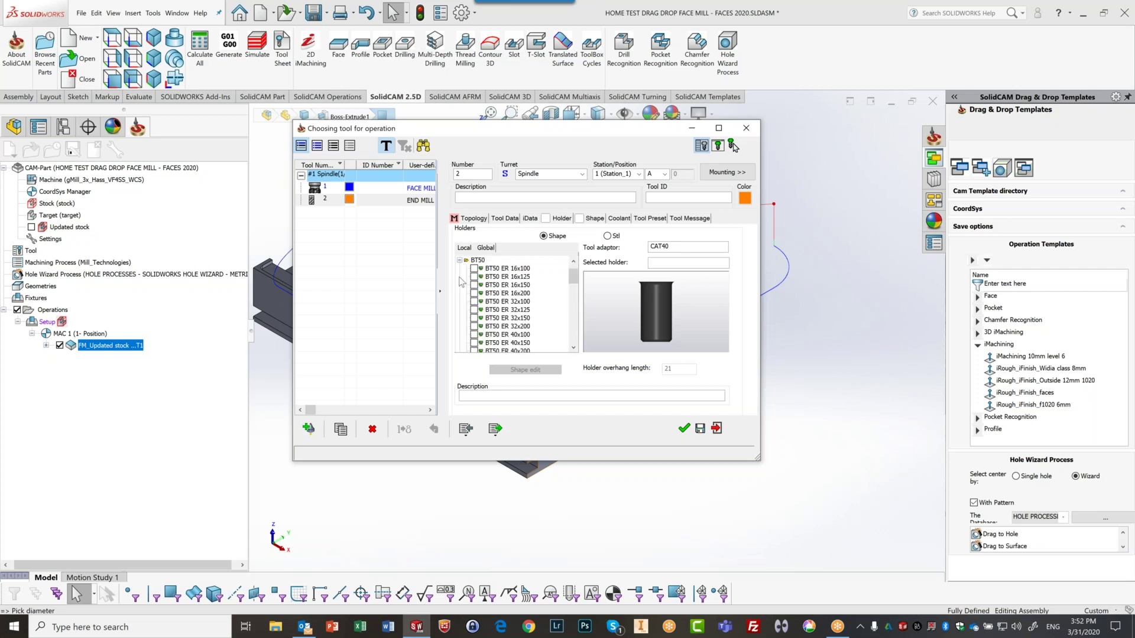
left_click(459, 260)
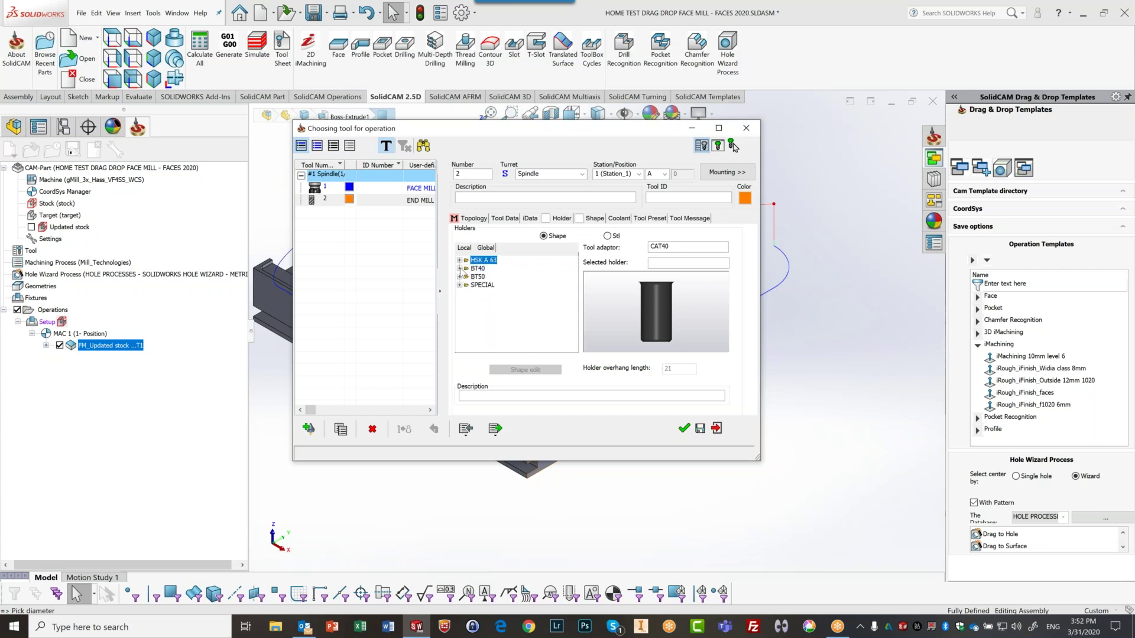
left_click(459, 268)
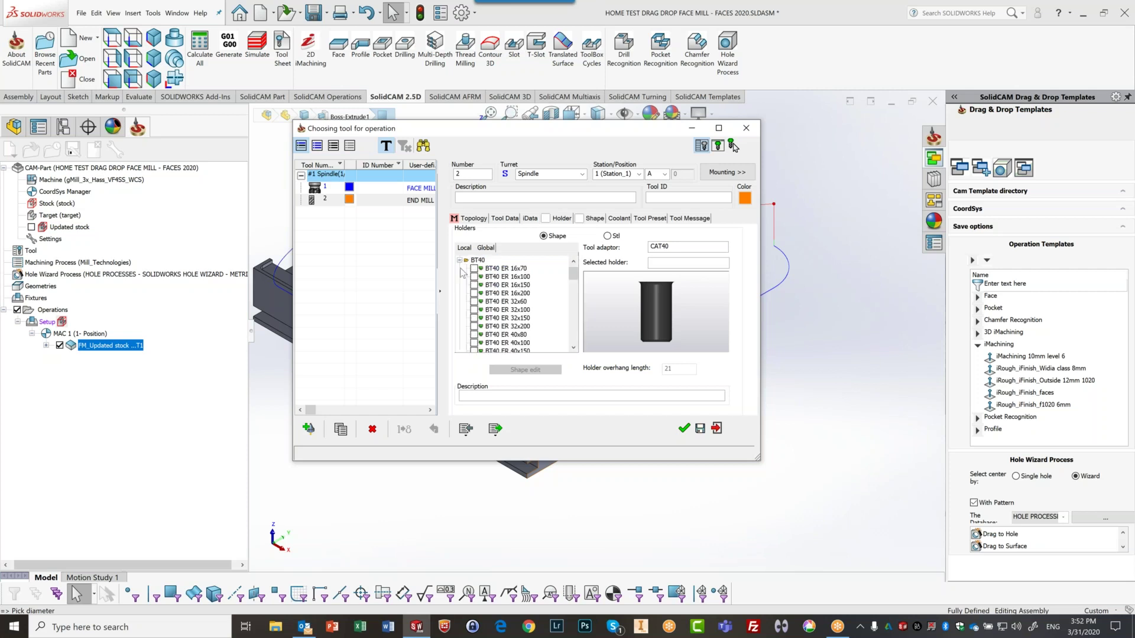
left_click(514, 270)
left_click(511, 276)
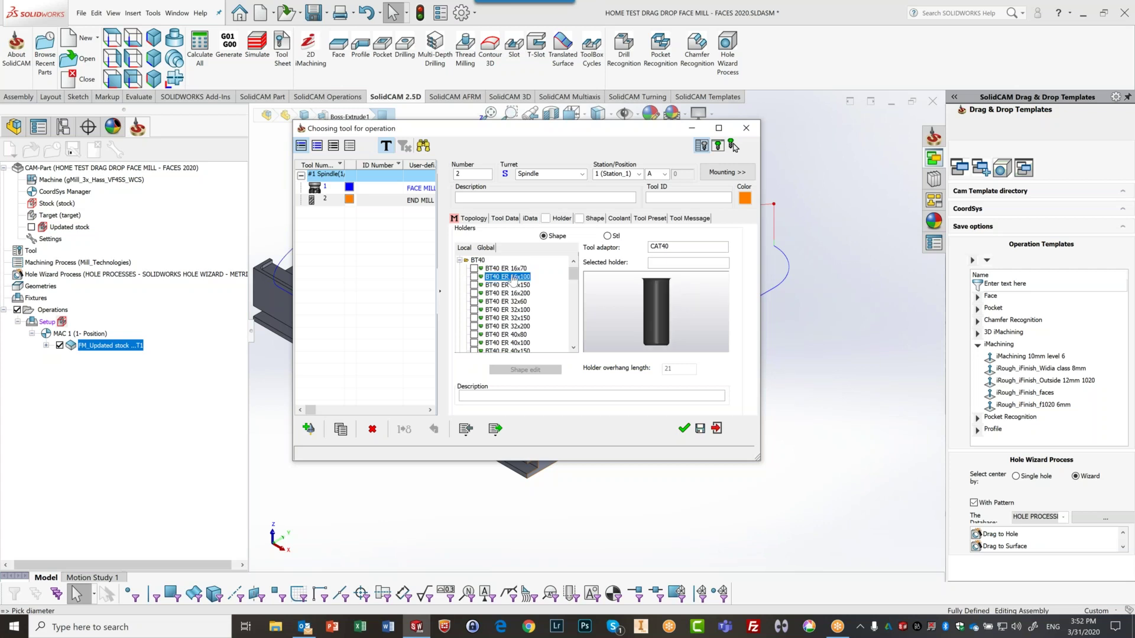
left_click(508, 285)
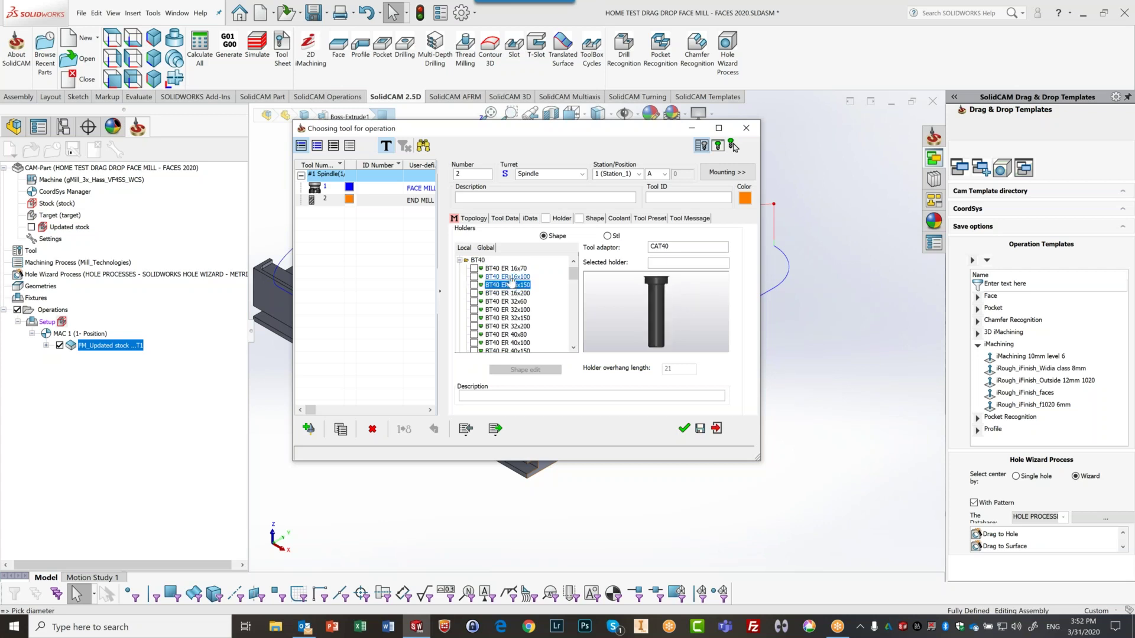
scroll(514, 313, "down", 6)
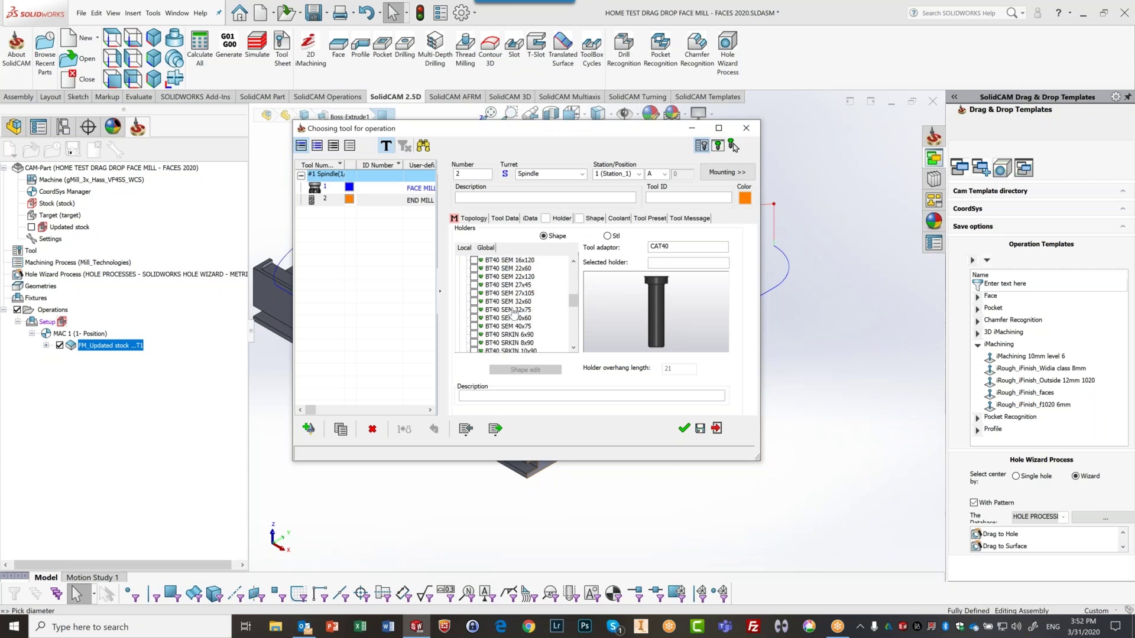
scroll(513, 312, "down", 1)
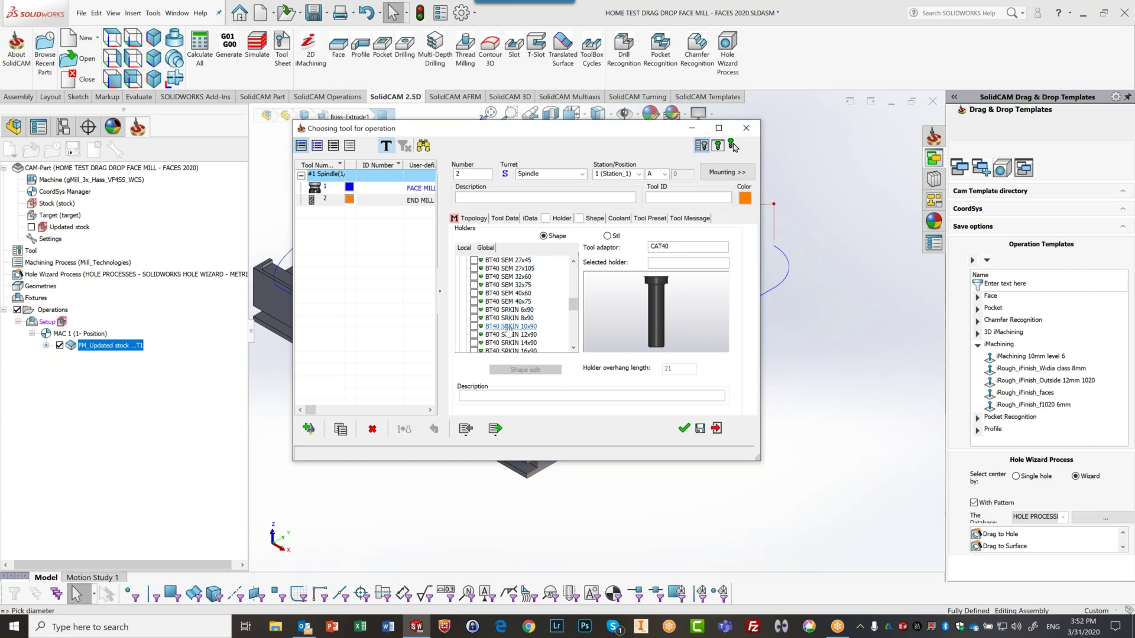
left_click(475, 336)
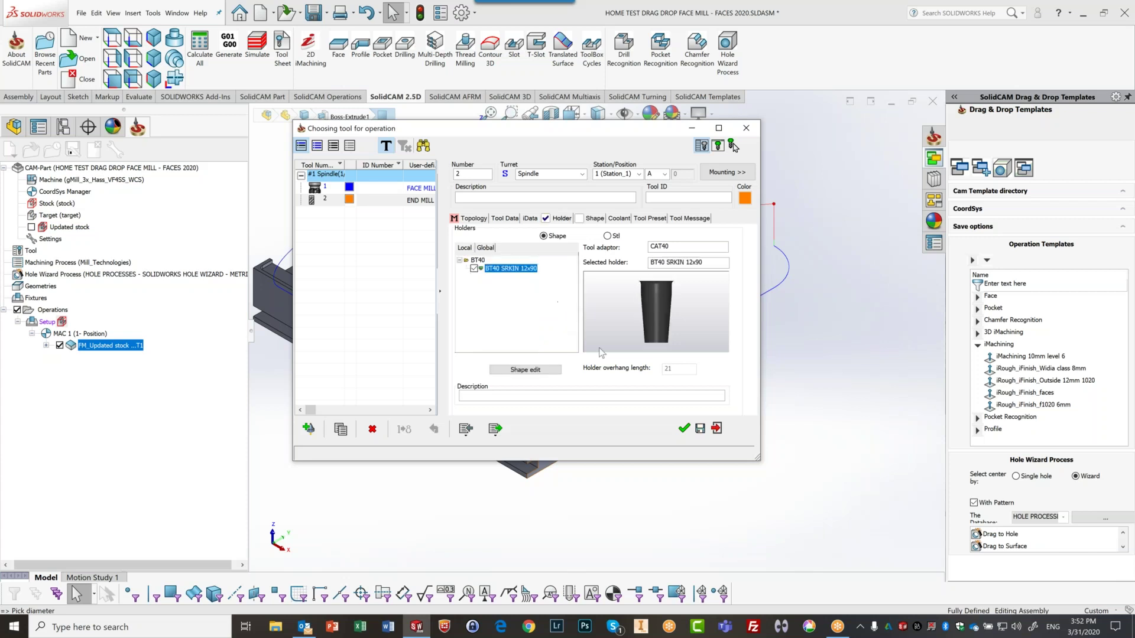
left_click(683, 429)
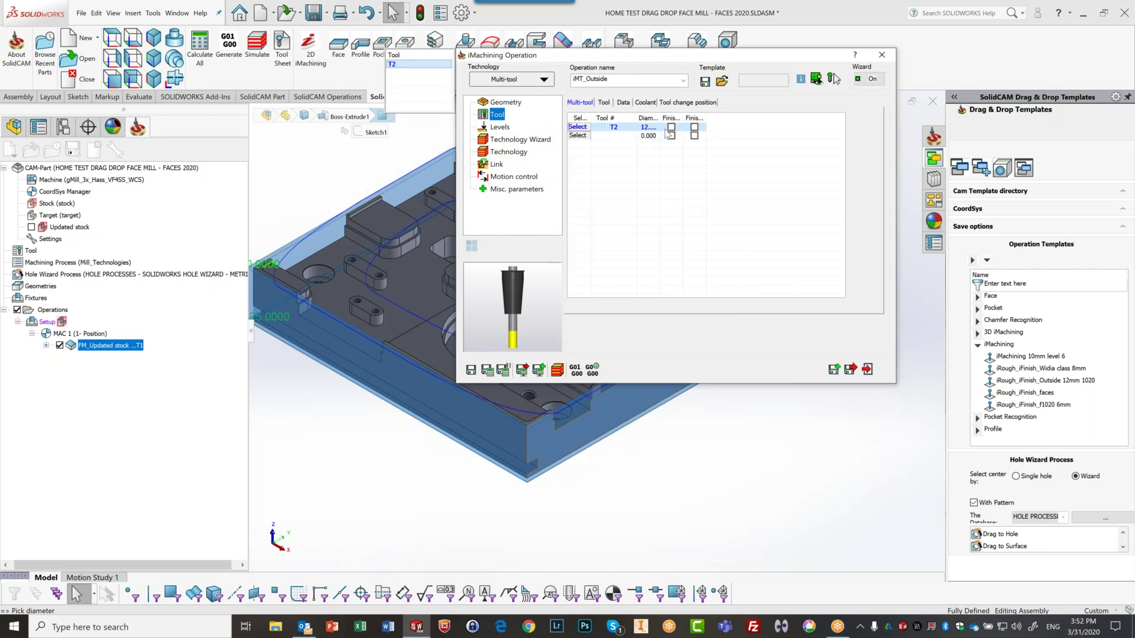
- Enable Finish Wall for tool T2, renaming the operation iMT_wall_Outside
left_click_drag(685, 118, 785, 120)
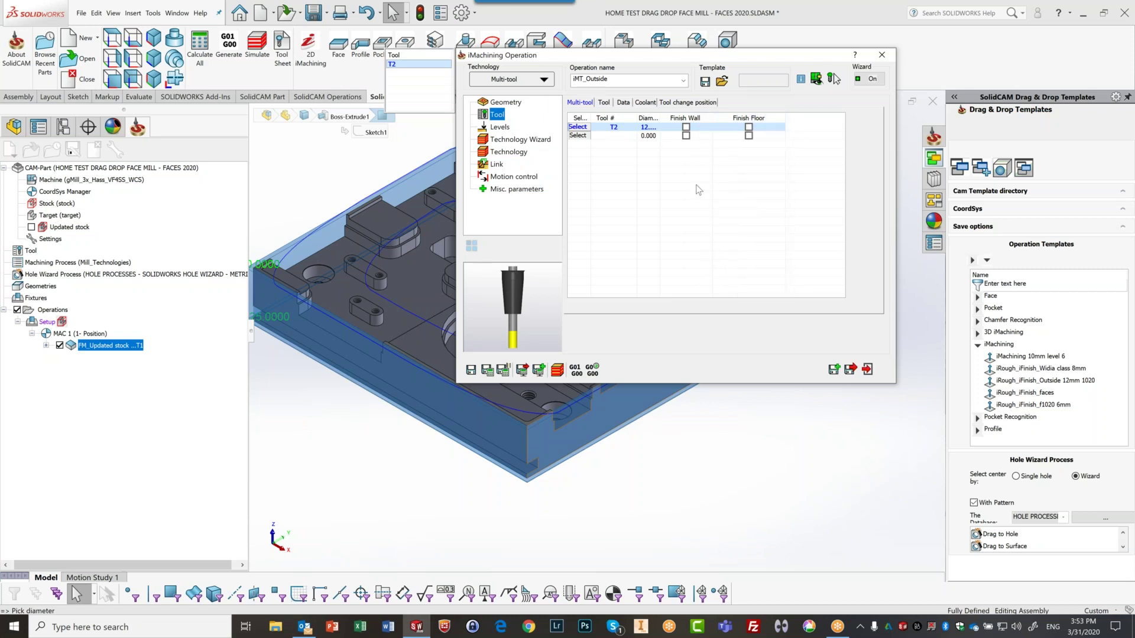
left_click(685, 126)
left_click(686, 136)
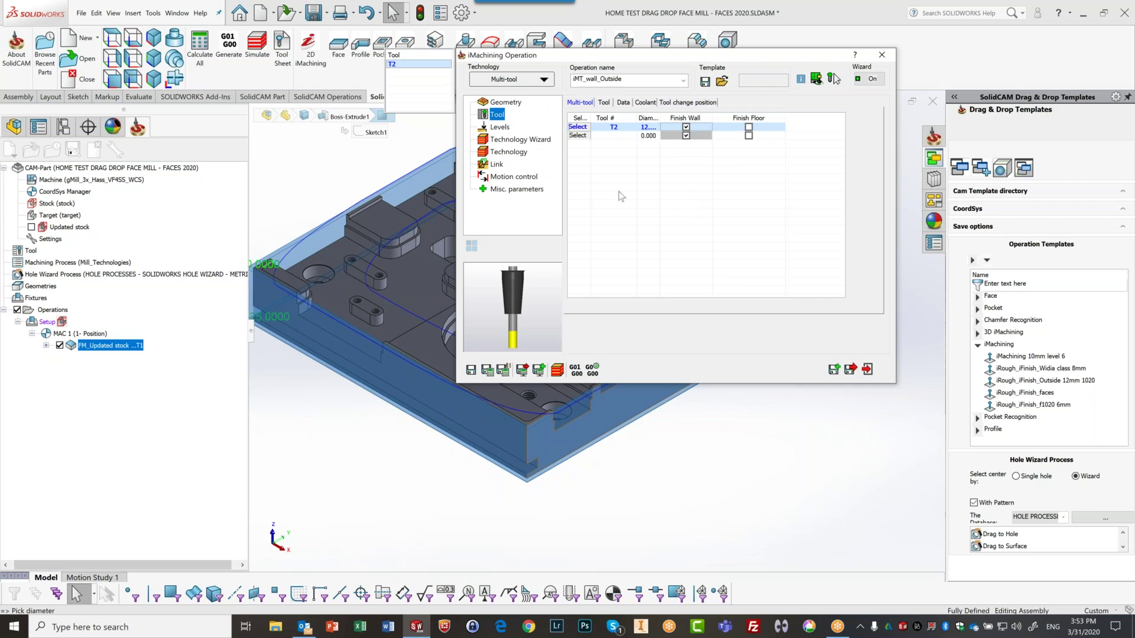
left_click(499, 127)
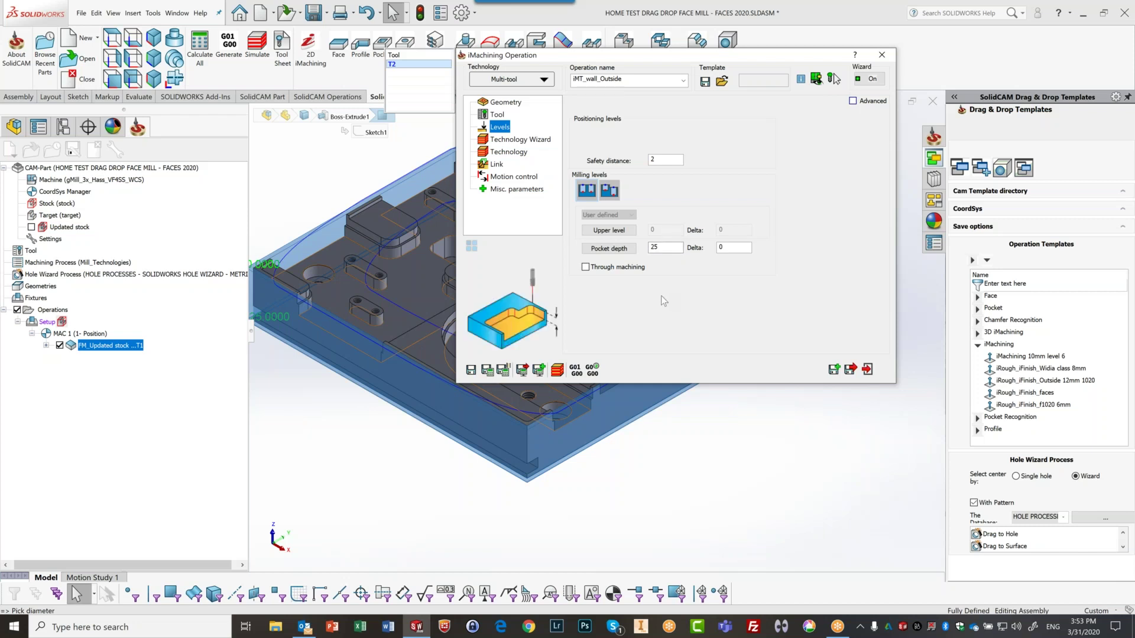
- Set the pocket depth from the part's bottom corner vertex with a -0.5 delta
mouse_move(630, 259)
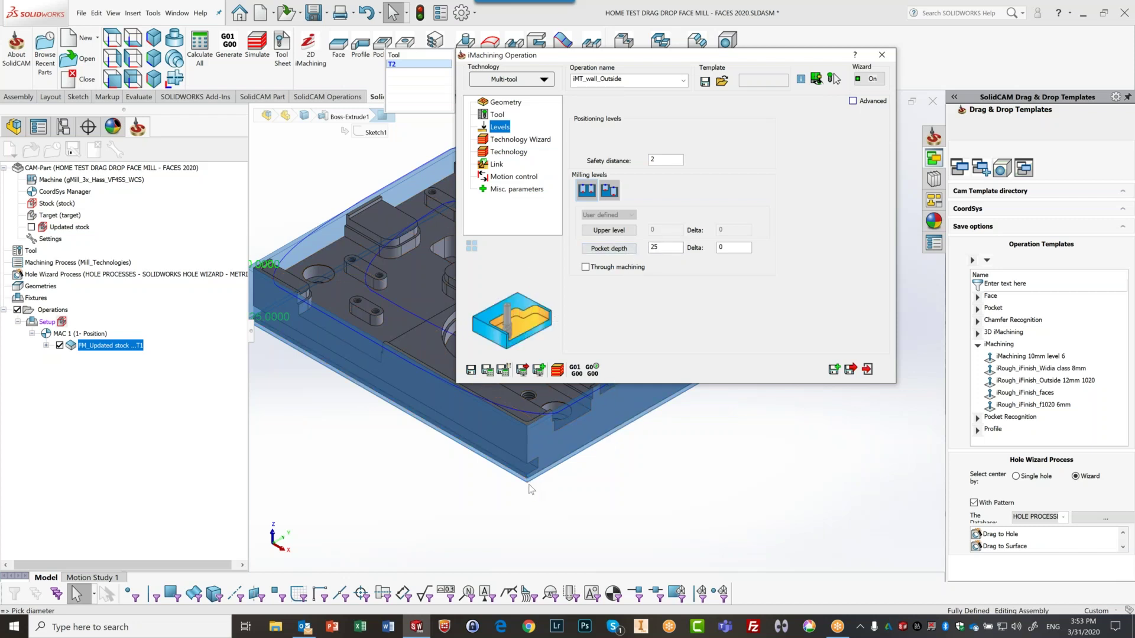
mouse_move(669, 251)
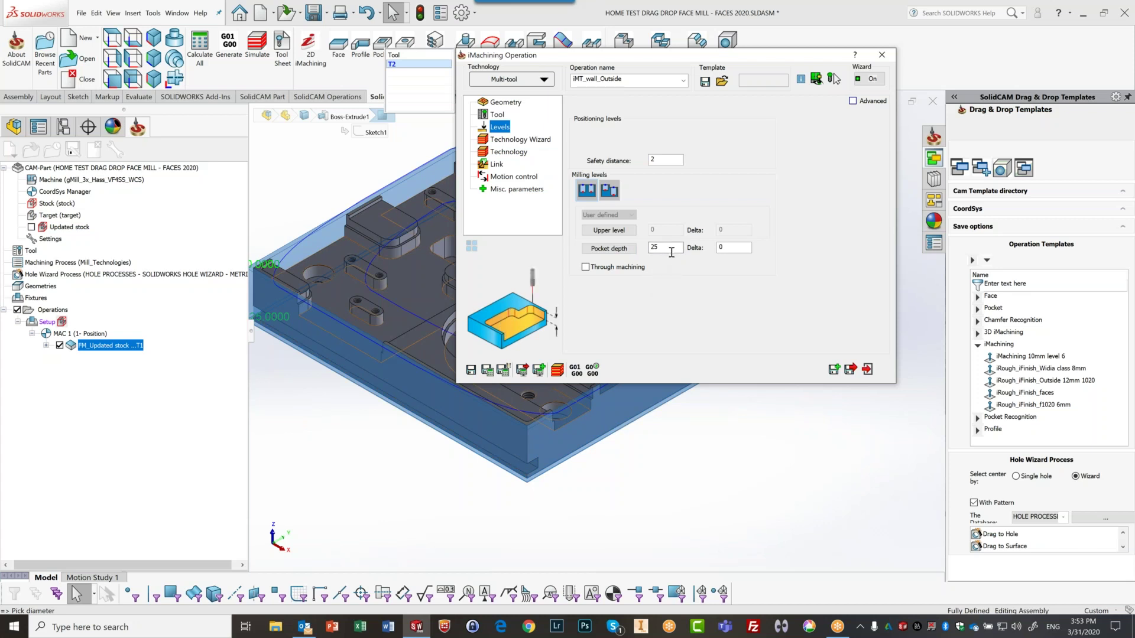
left_click(669, 247)
left_click(527, 478)
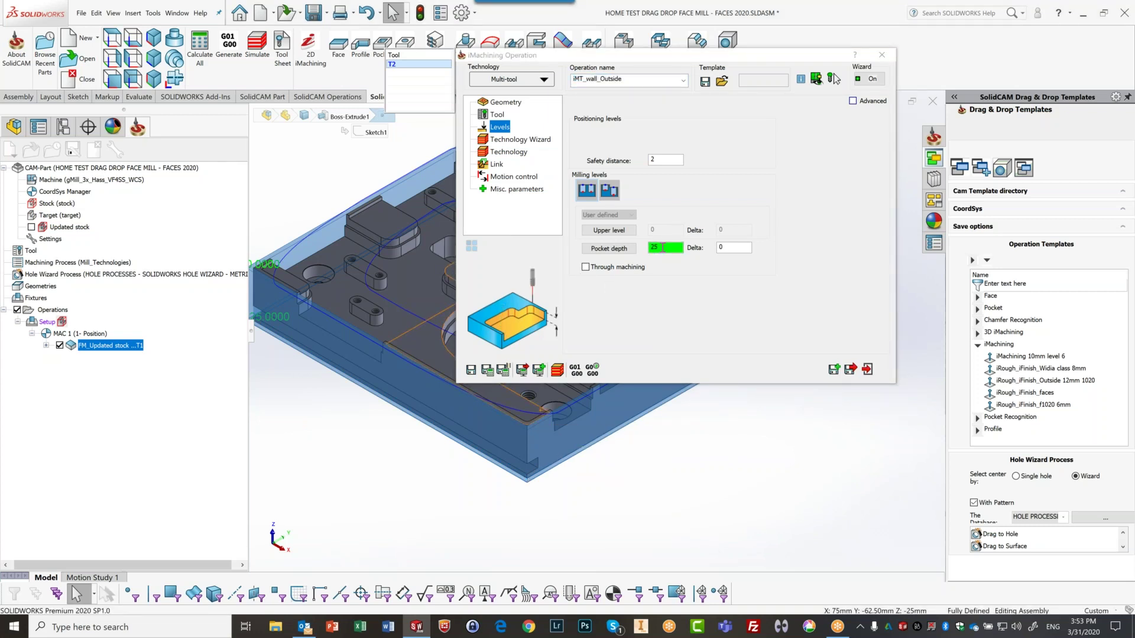
double_click(732, 247)
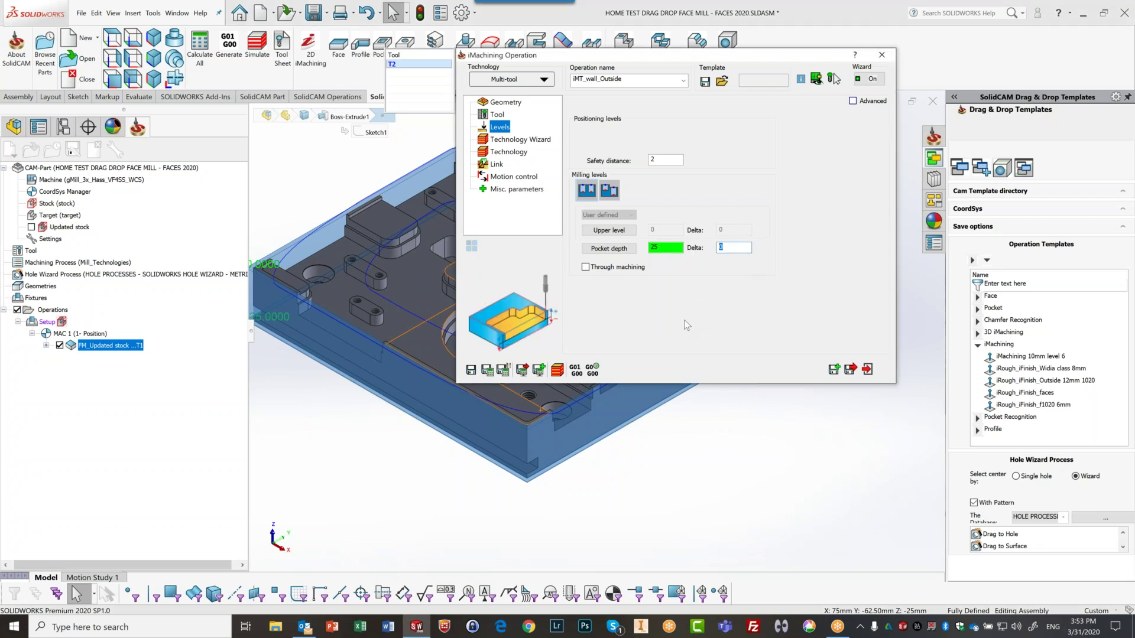
type("-.5")
key("Return")
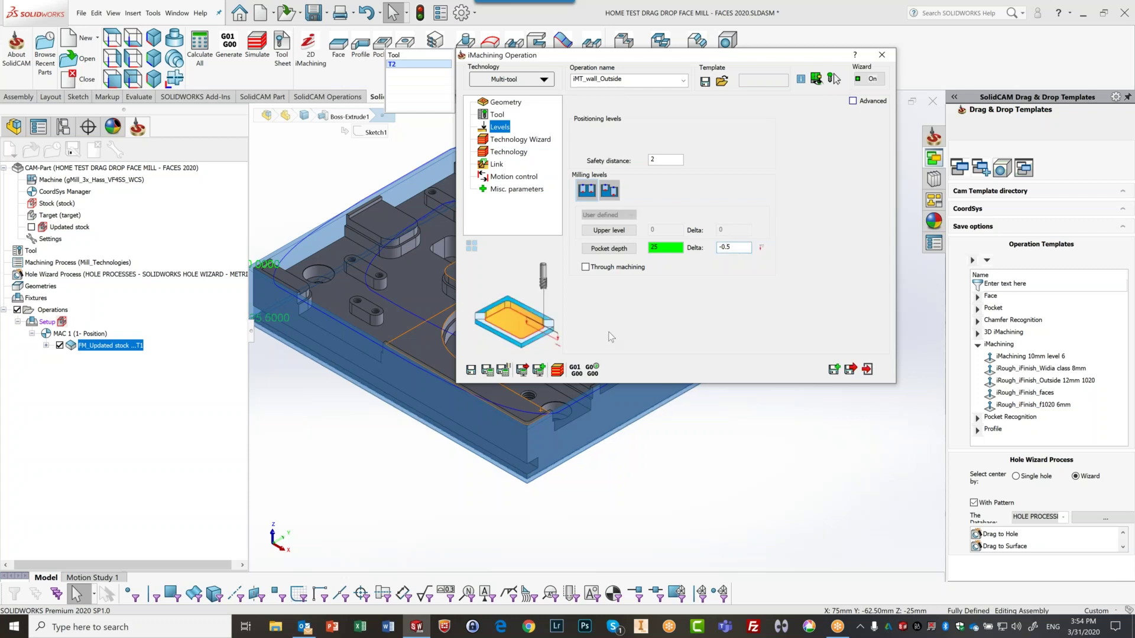
left_click(504, 141)
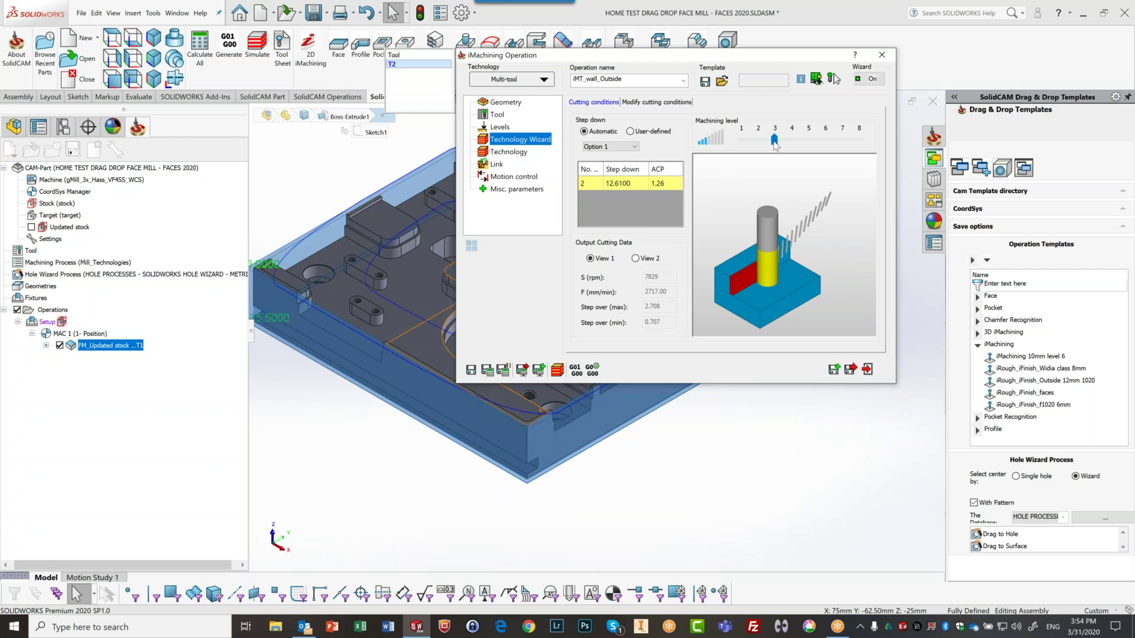
- Raise the iMachining machining level to 6 and show View 2 cutting data
mouse_move(775, 142)
left_mouse_down()
mouse_move(815, 141)
mouse_move(746, 144)
mouse_move(792, 140)
left_mouse_up()
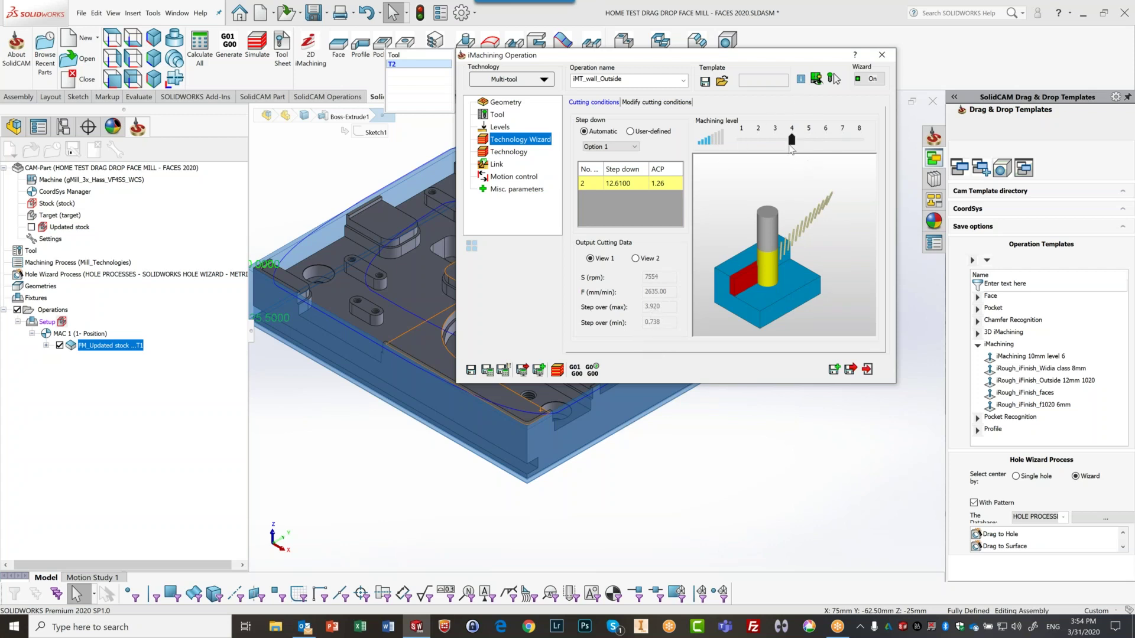
left_click_drag(792, 138, 825, 141)
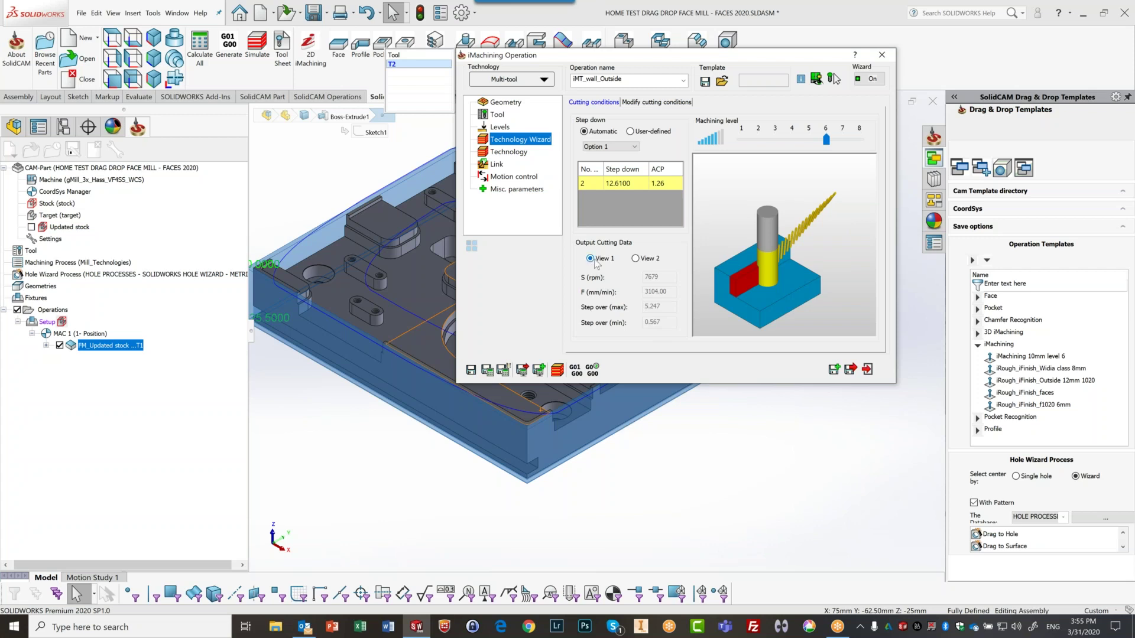
left_click(635, 259)
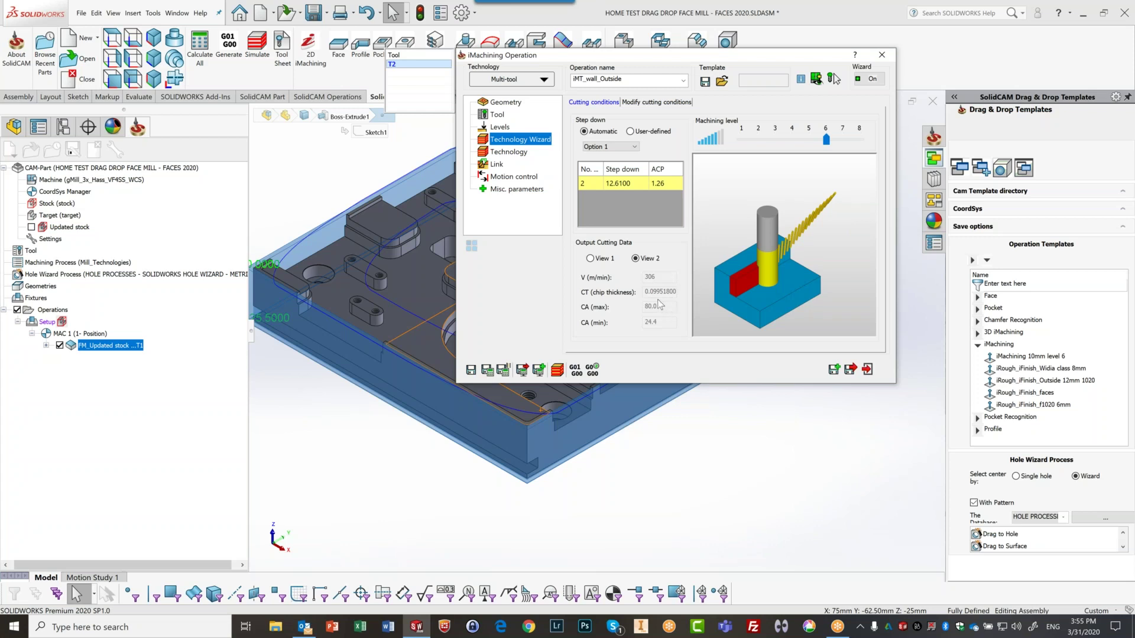
left_click(508, 153)
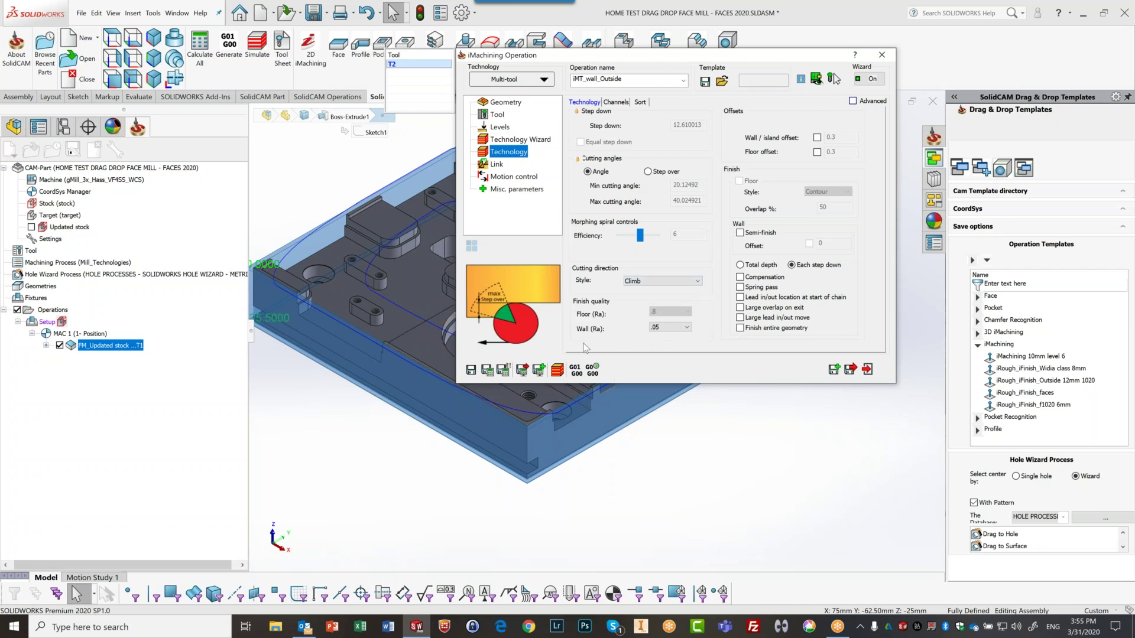
- Save and calculate the iMT_wall_Outside toolpath, then open its simulation
left_click(487, 370)
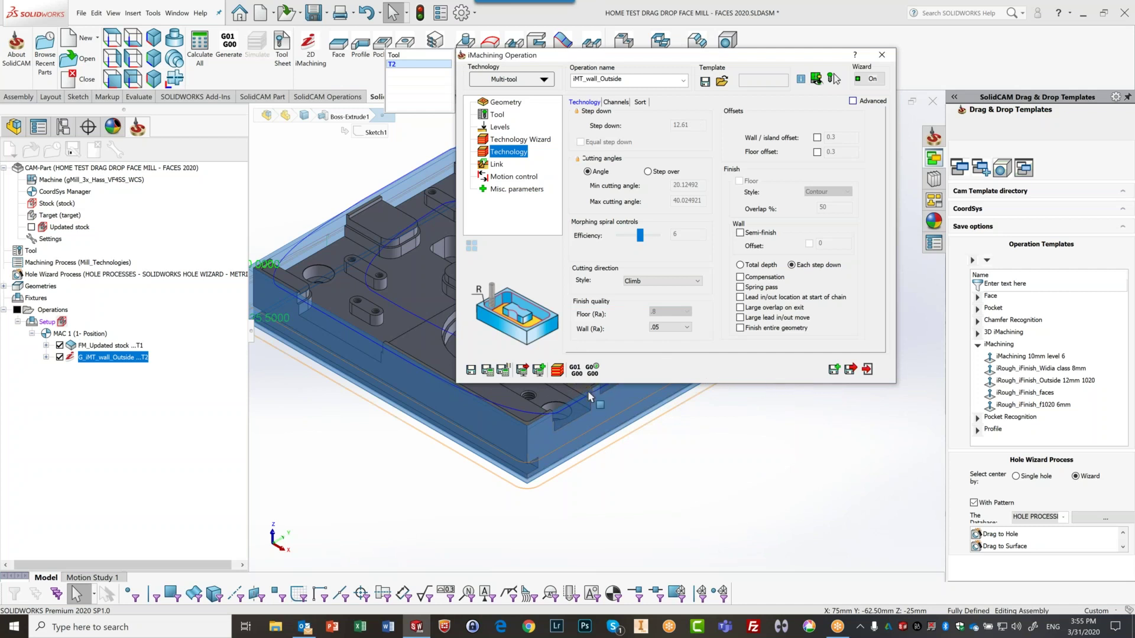
left_click(557, 372)
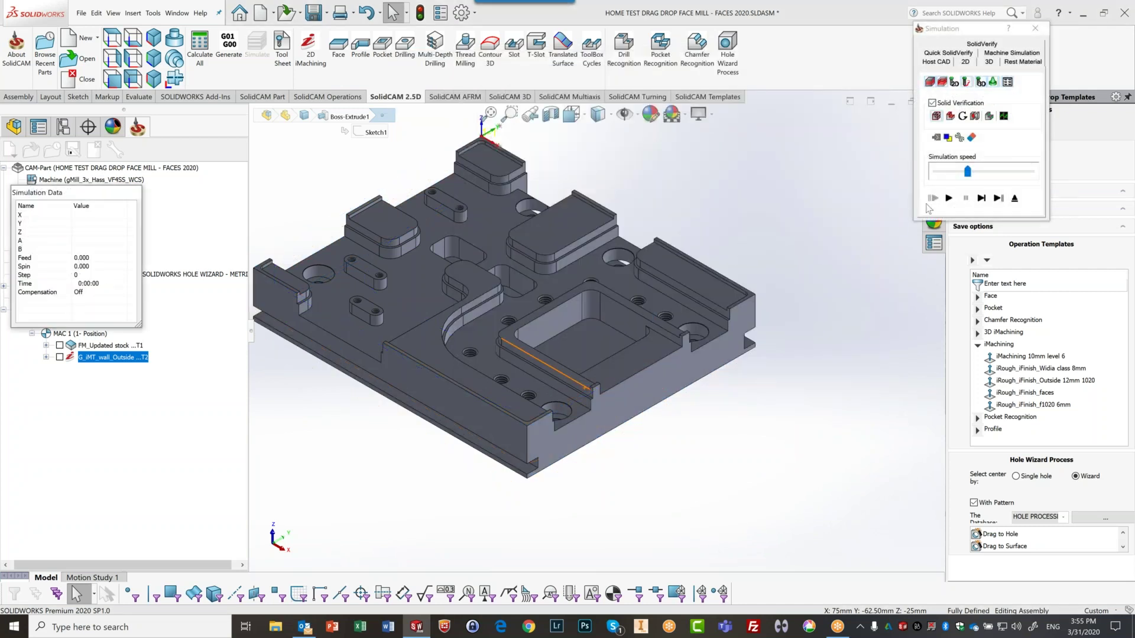
- Move the Simulation Data readout off the feature tree and toggle Show data off and on
left_click(976, 205)
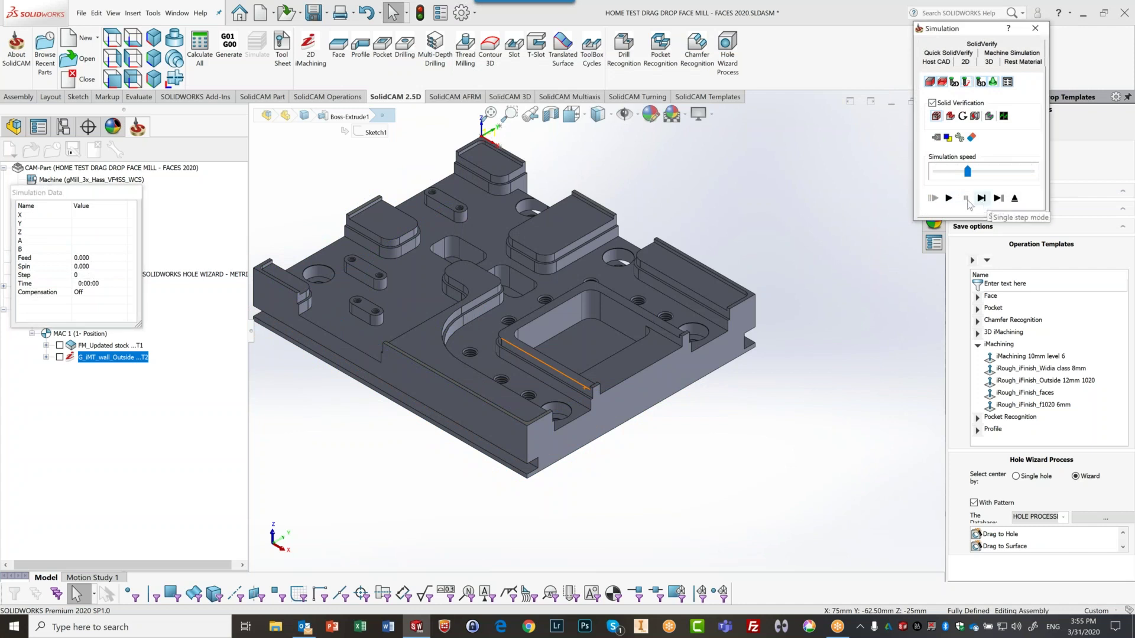
left_click_drag(124, 193, 810, 29)
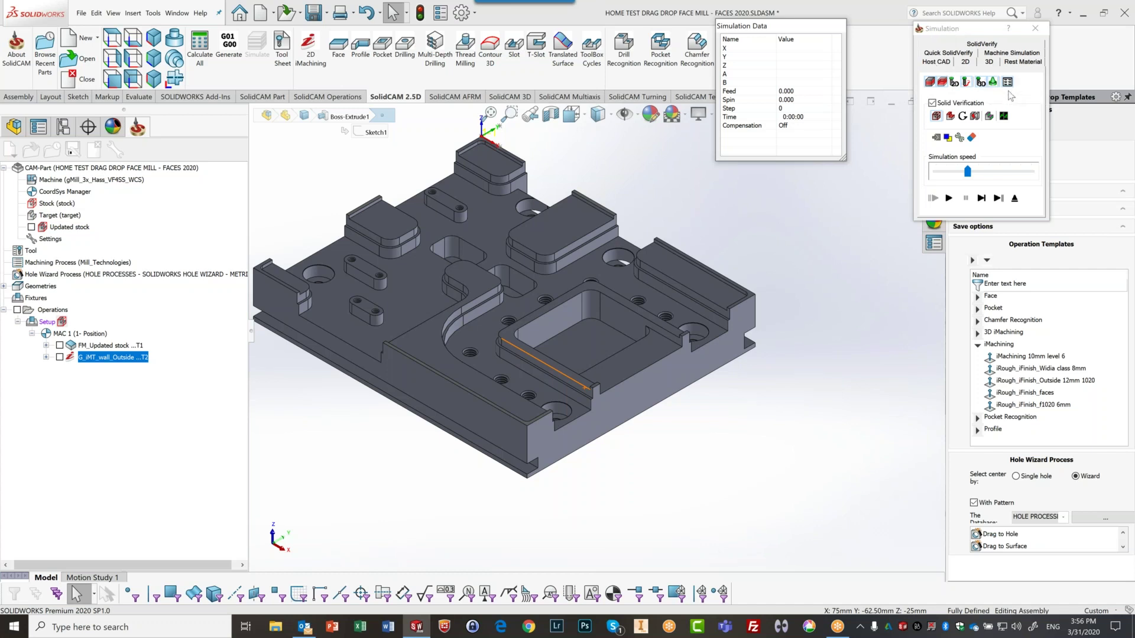
left_click(994, 84)
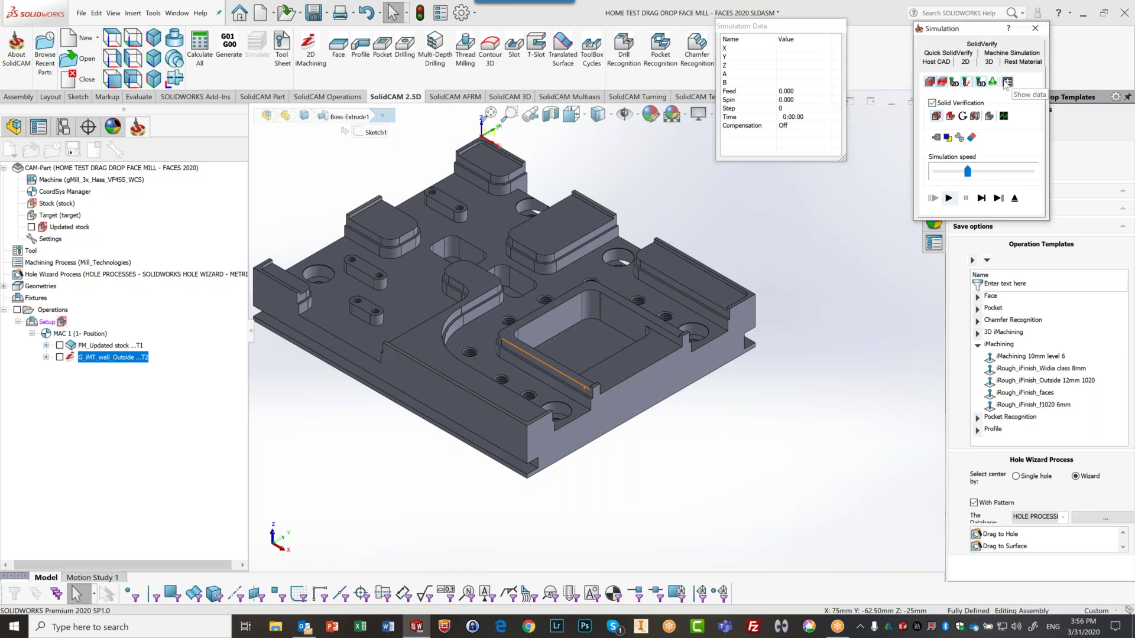
left_click(1007, 84)
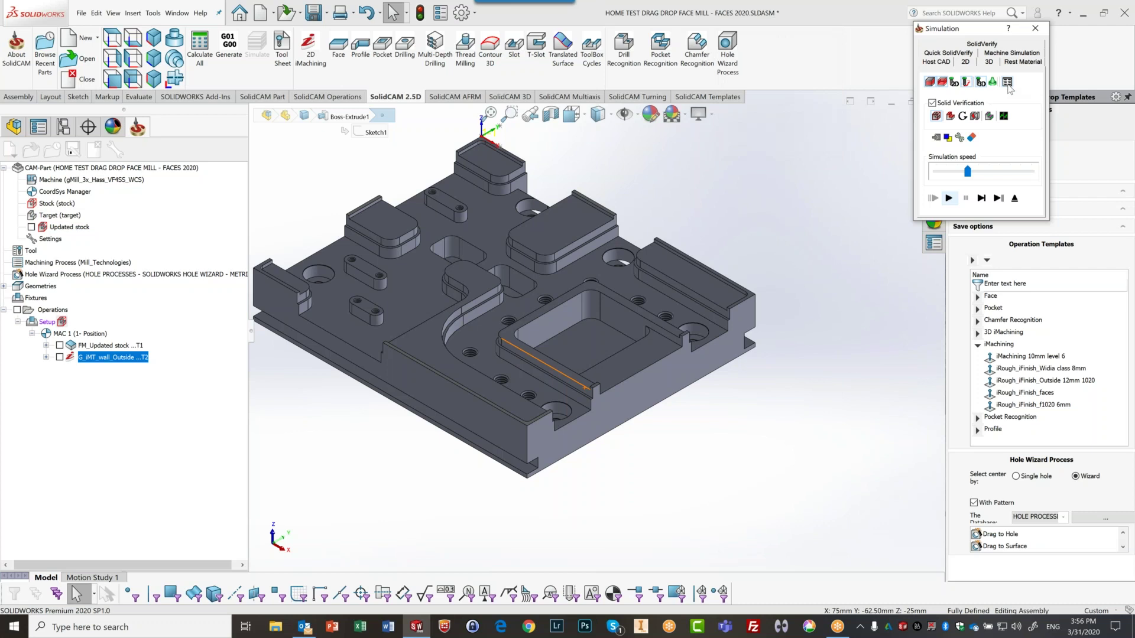
left_click(1006, 87)
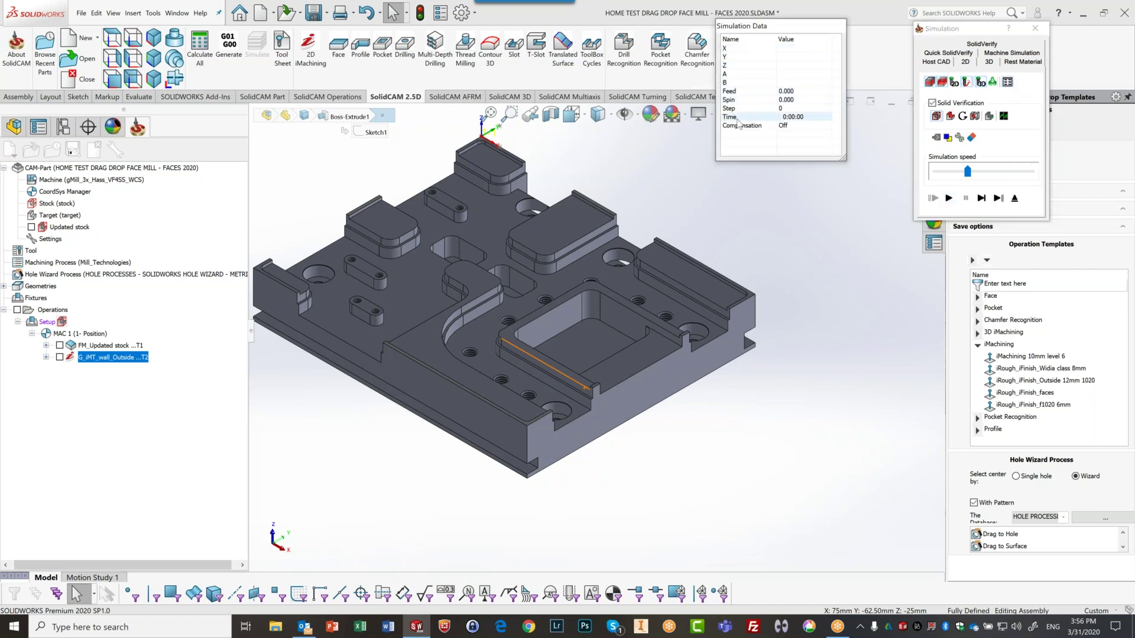
- Play the iMT_wall_Outside cutting simulation at adjusted speed, then exit to the operation
left_click_drag(968, 172, 946, 174)
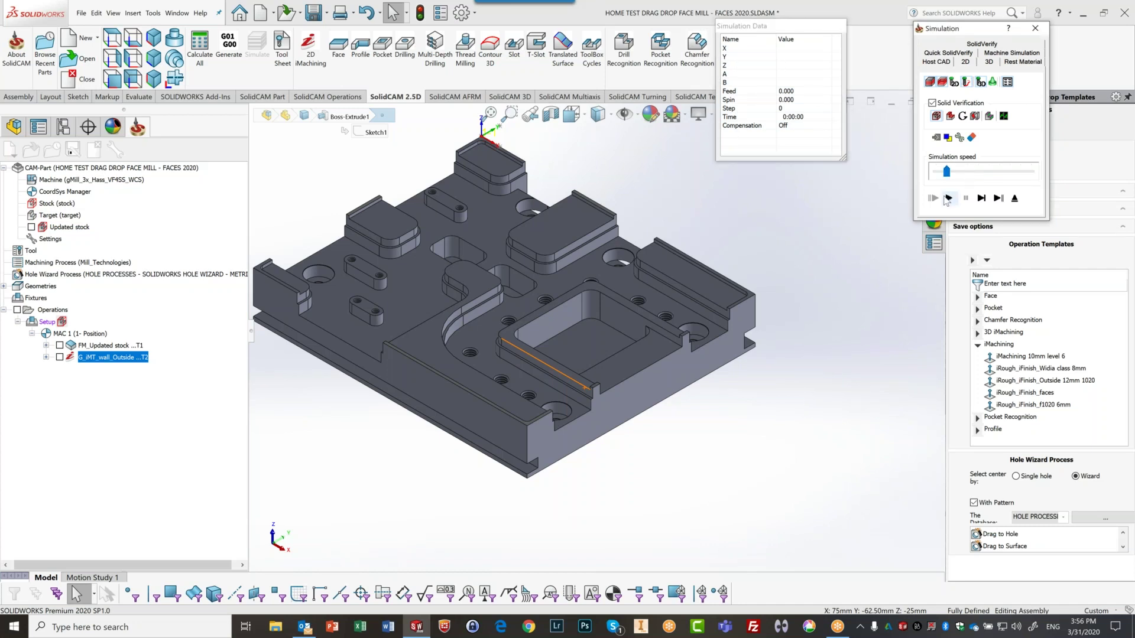
left_click(948, 199)
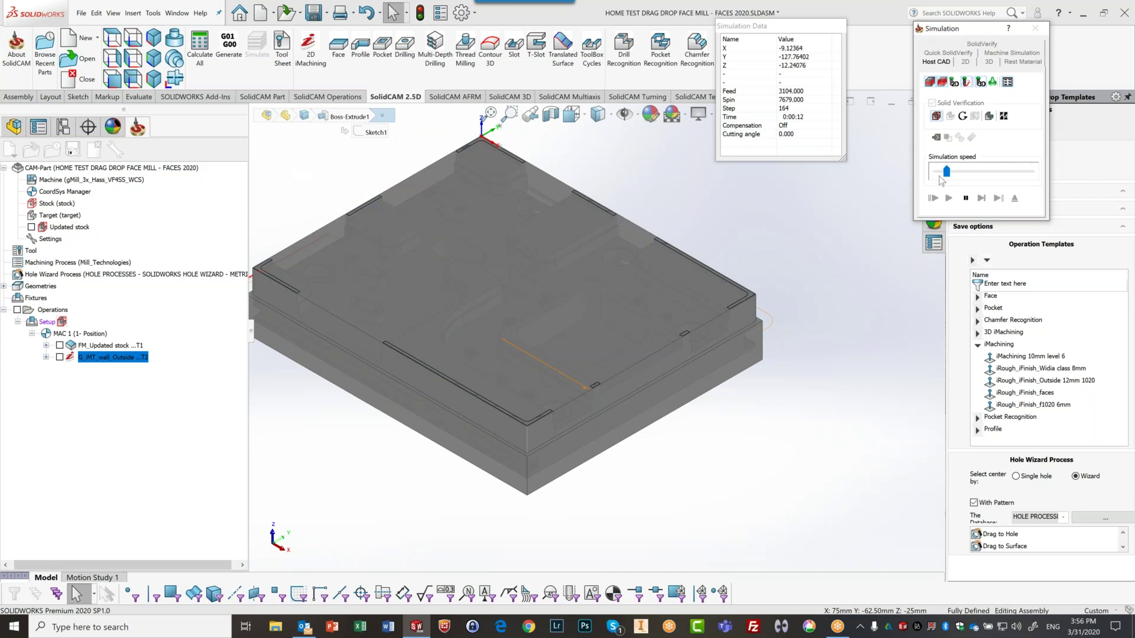
left_click_drag(944, 177, 963, 179)
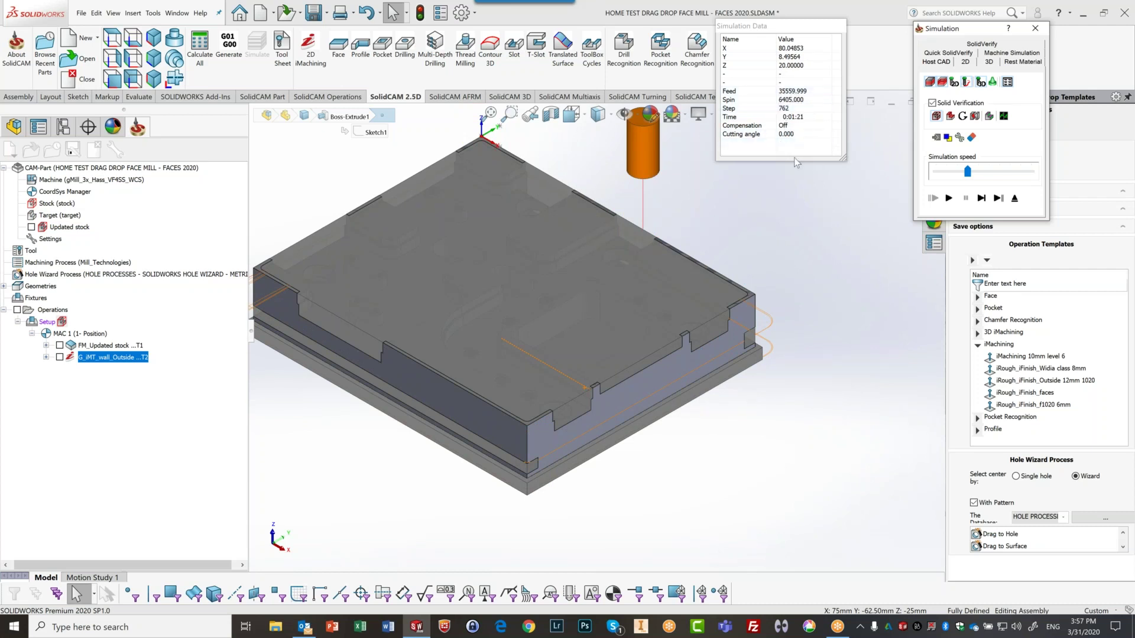
left_click(1012, 199)
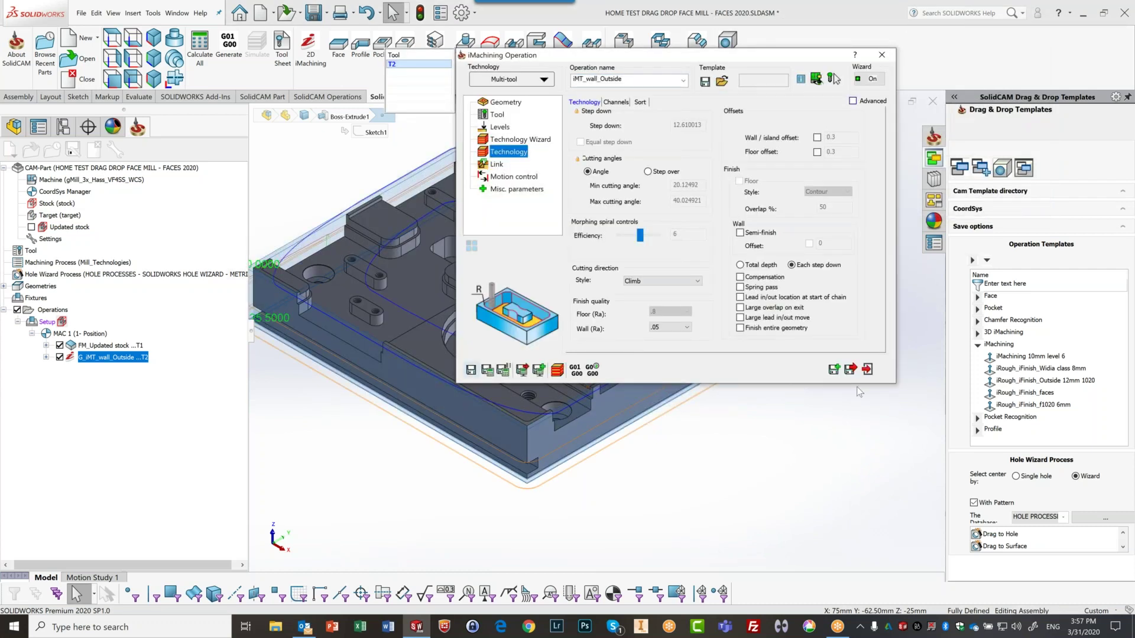
- Exit the iMachining Operation dialog, leaving the iMT_wall_Outside toolpath displayed
left_click(867, 368)
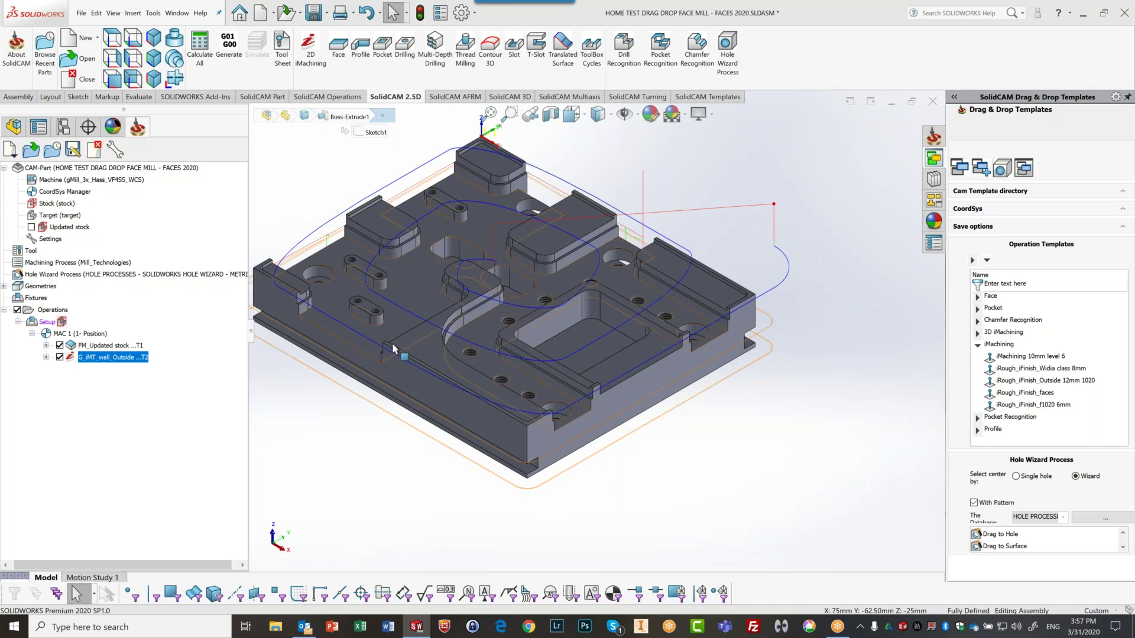
- Show the updated stock and compare the face milling and wall operations' toolpaths
left_click(31, 227)
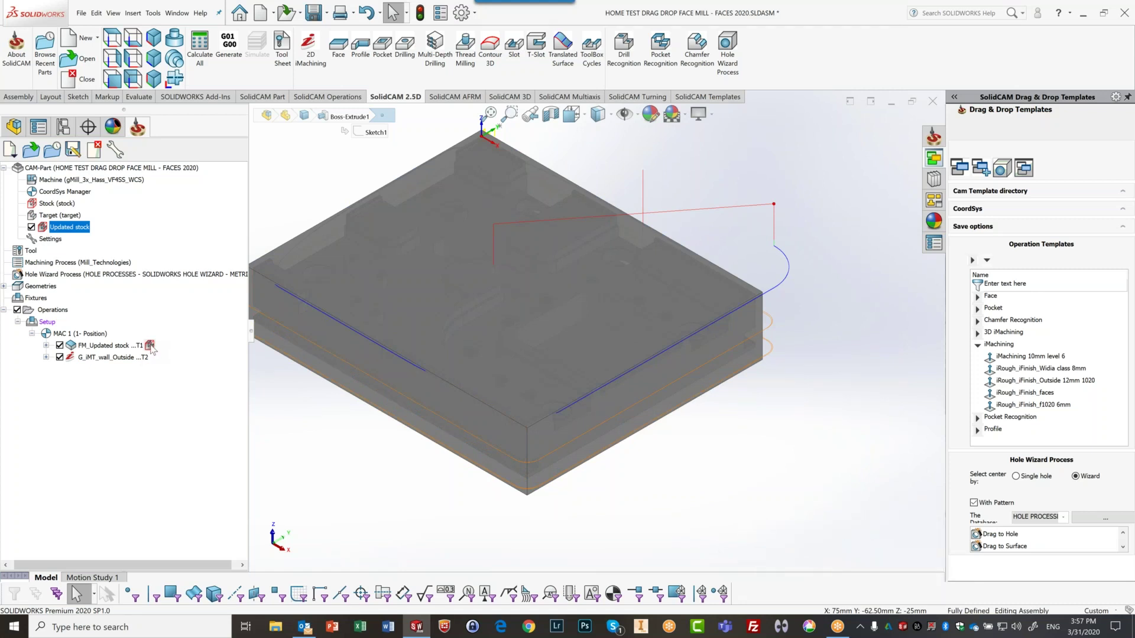
left_click(154, 357)
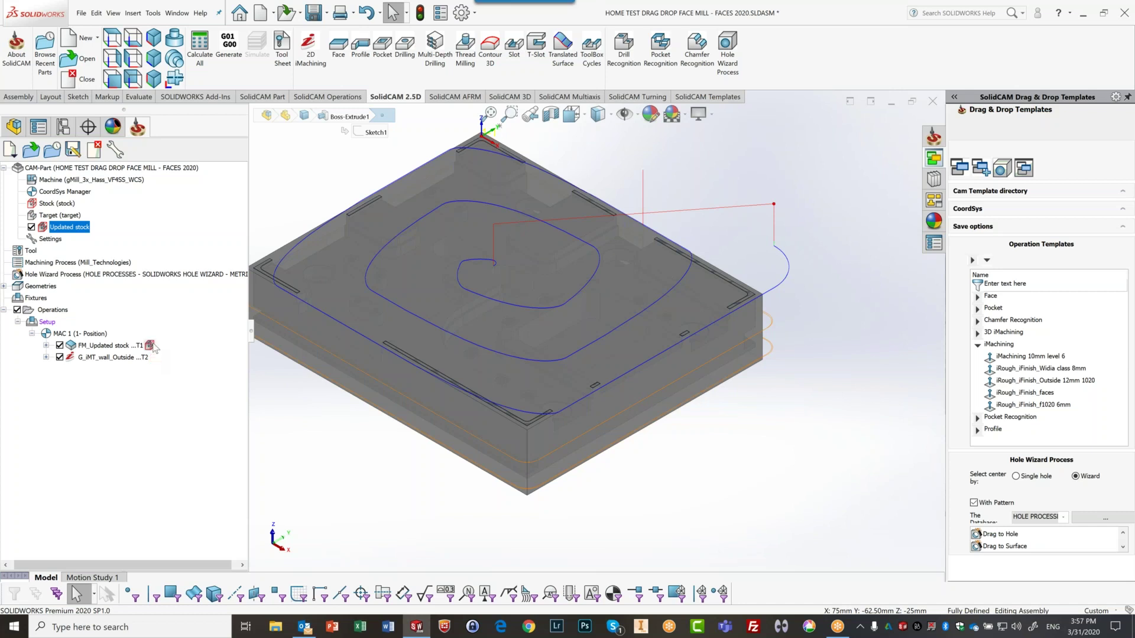
left_click(153, 347)
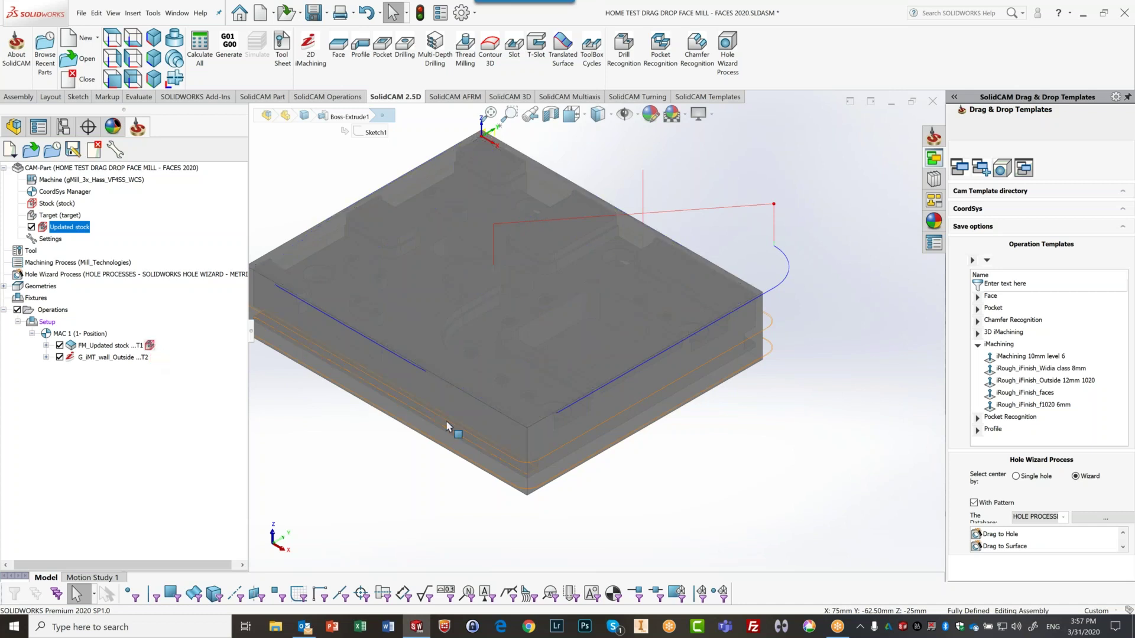
middle_click_drag(542, 440, 331, 408)
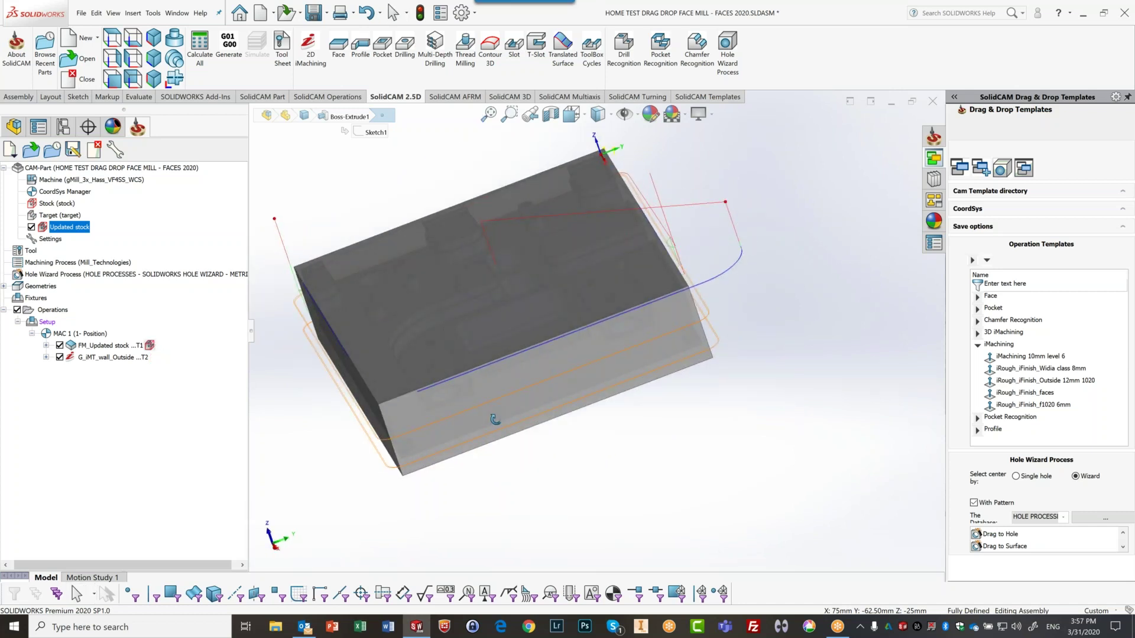
left_click(154, 357)
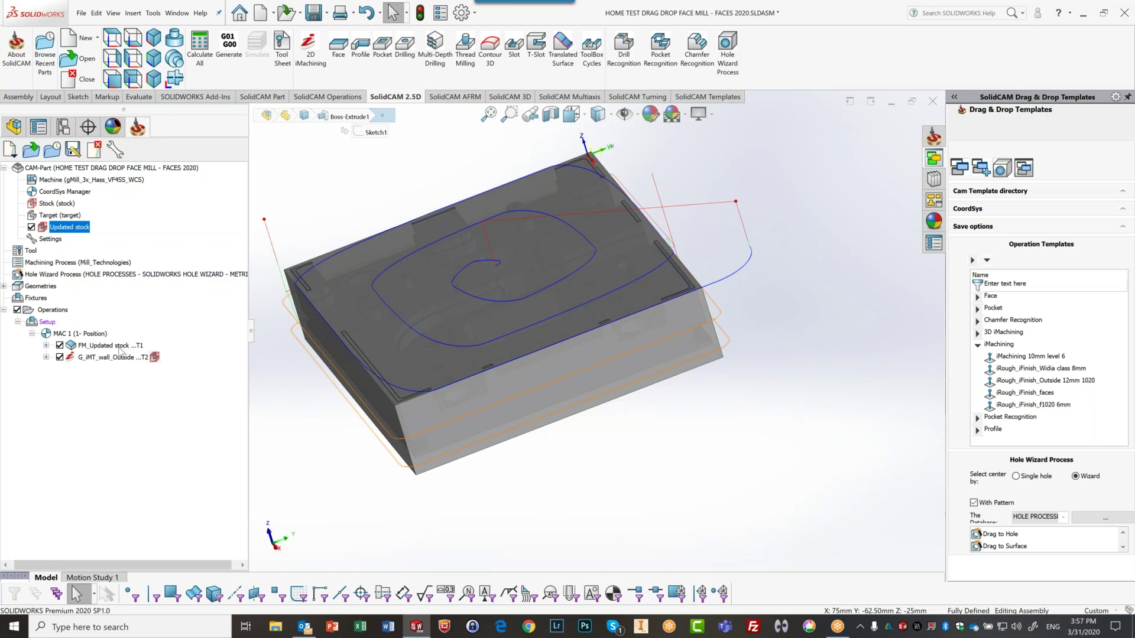
- Include the current wall operation in the updated stock, then hide all operation toolpaths
left_click(155, 359)
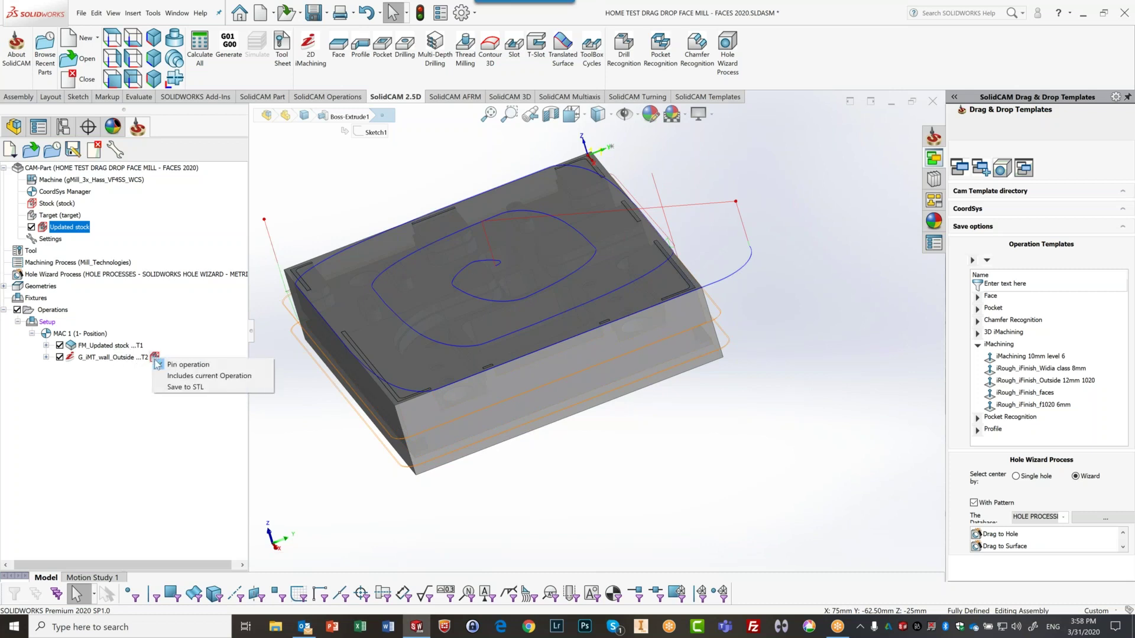
left_click(181, 377)
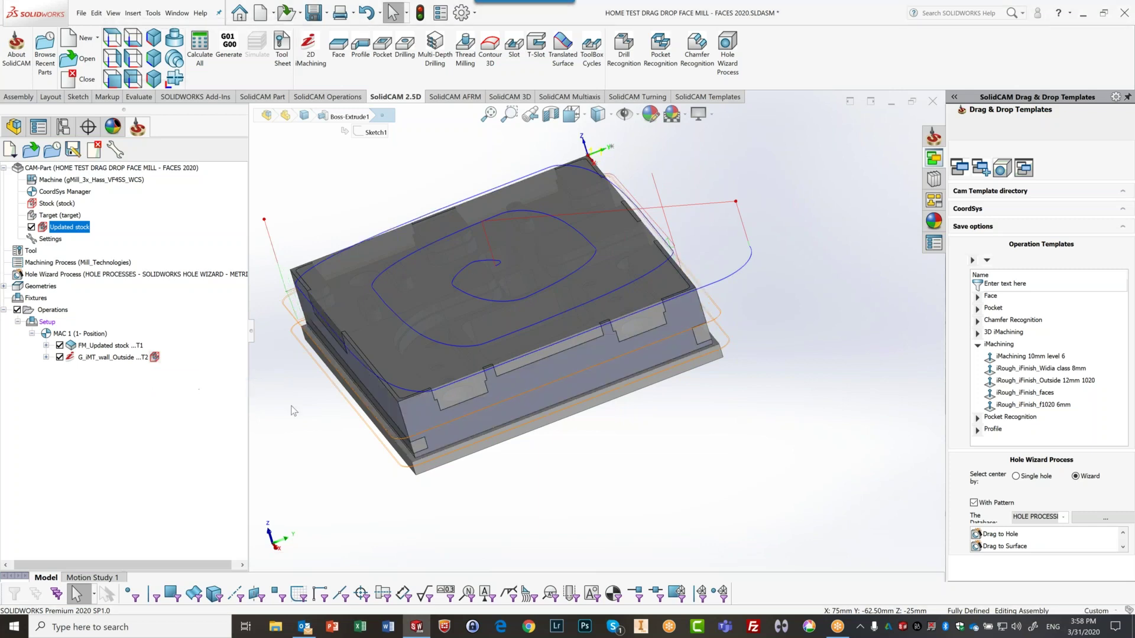
middle_click_drag(471, 413, 482, 403)
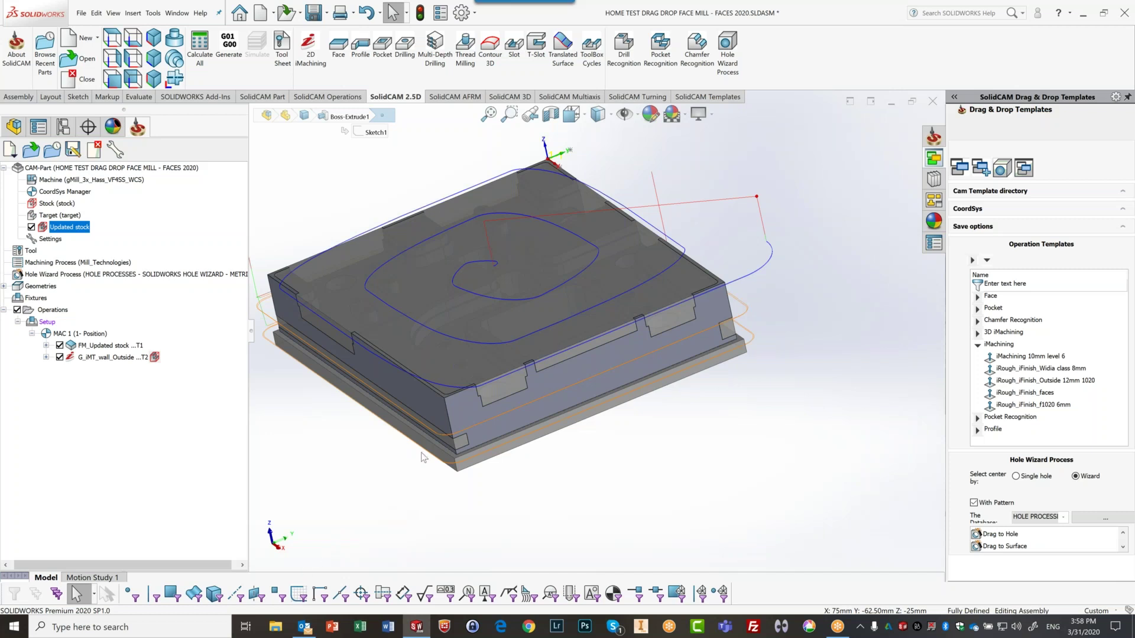
left_click(17, 310)
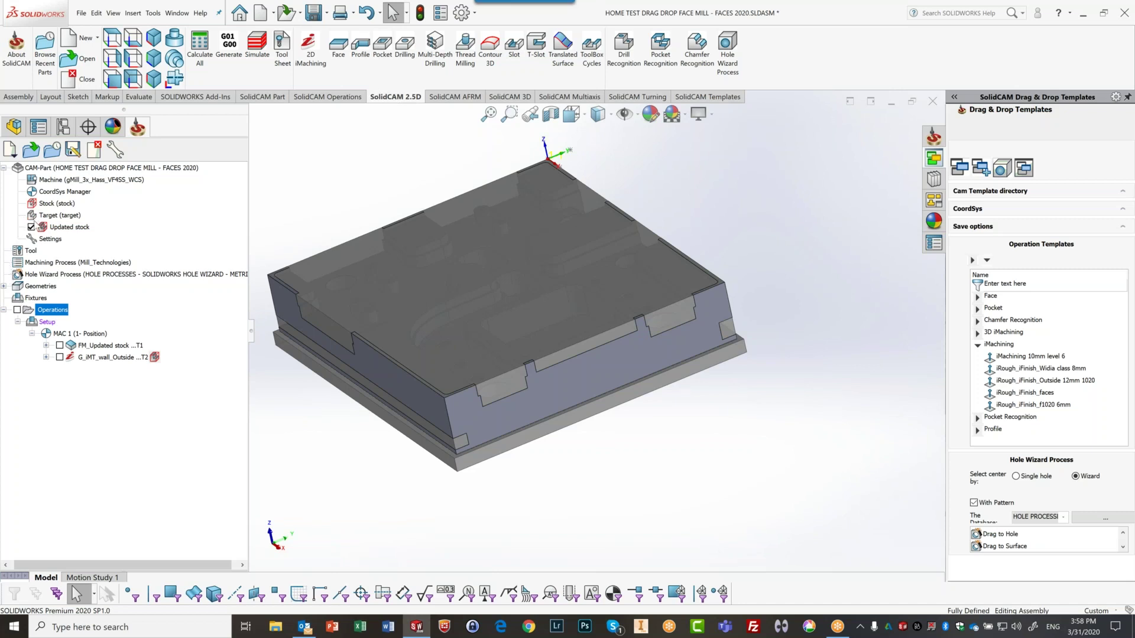
- Hide the updated stock, select the part's top face and start a new Pocket operation
left_click(31, 226)
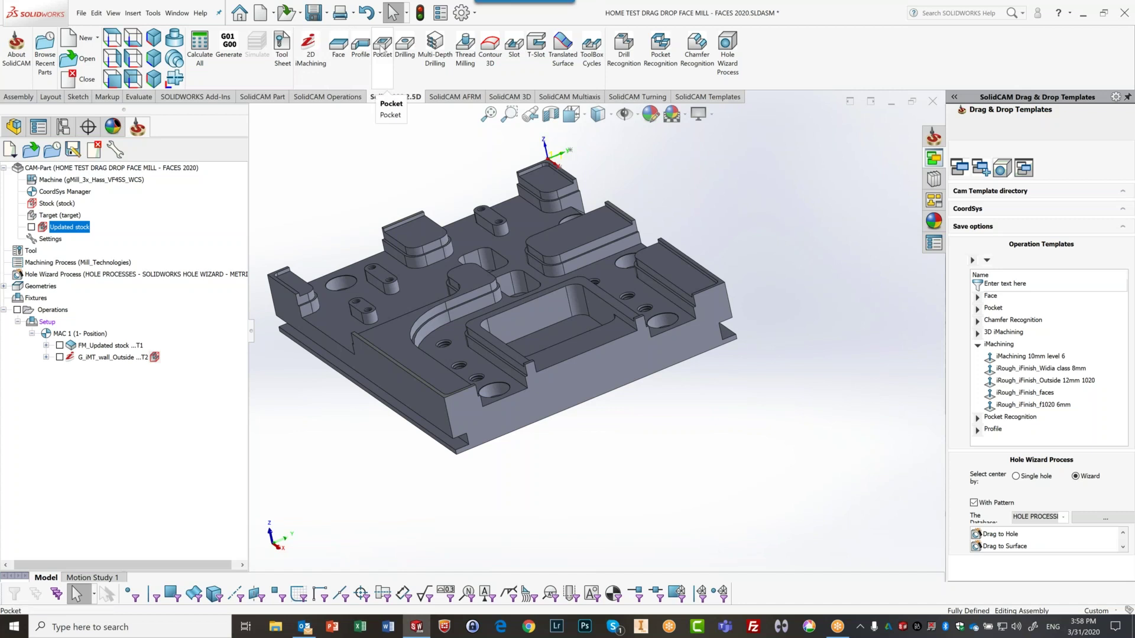
middle_click_drag(331, 213, 440, 307)
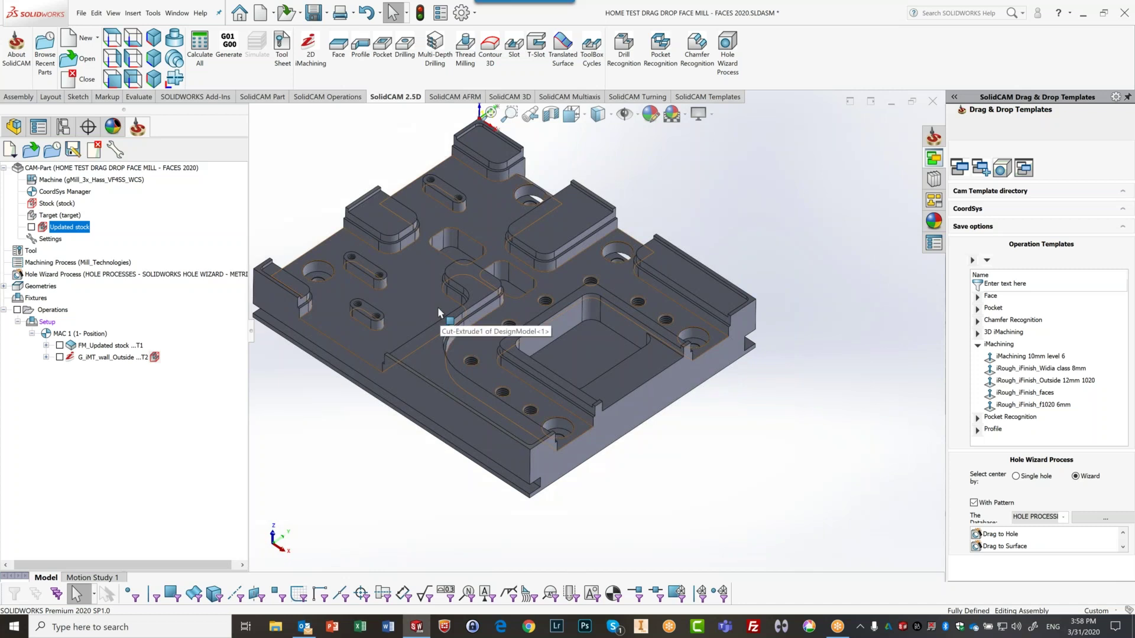
left_click(437, 308)
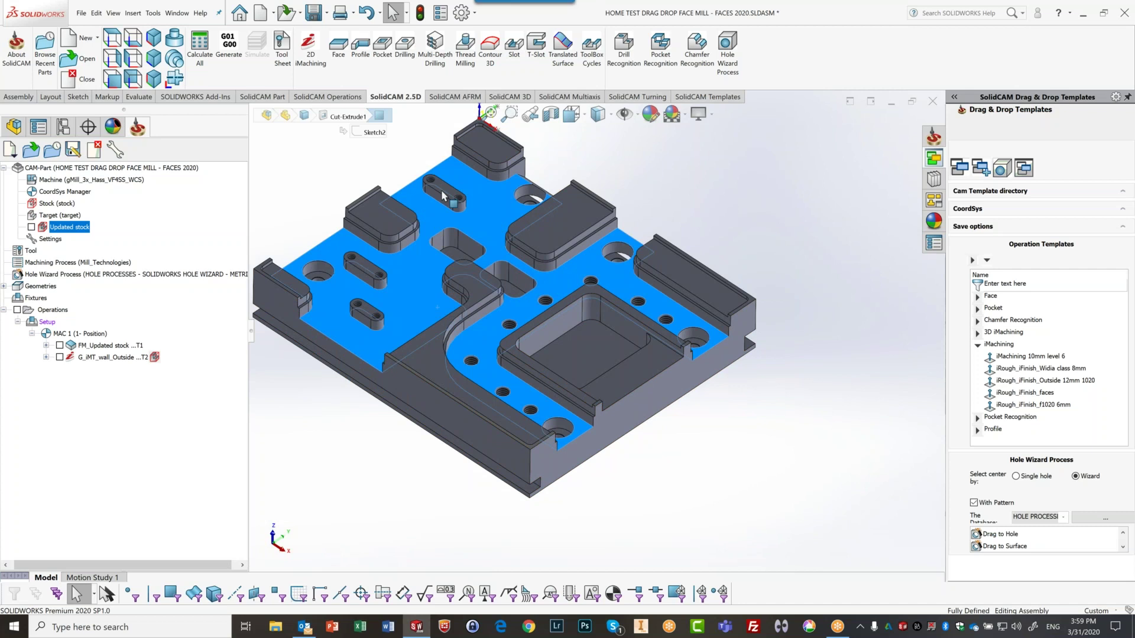
left_click(383, 46)
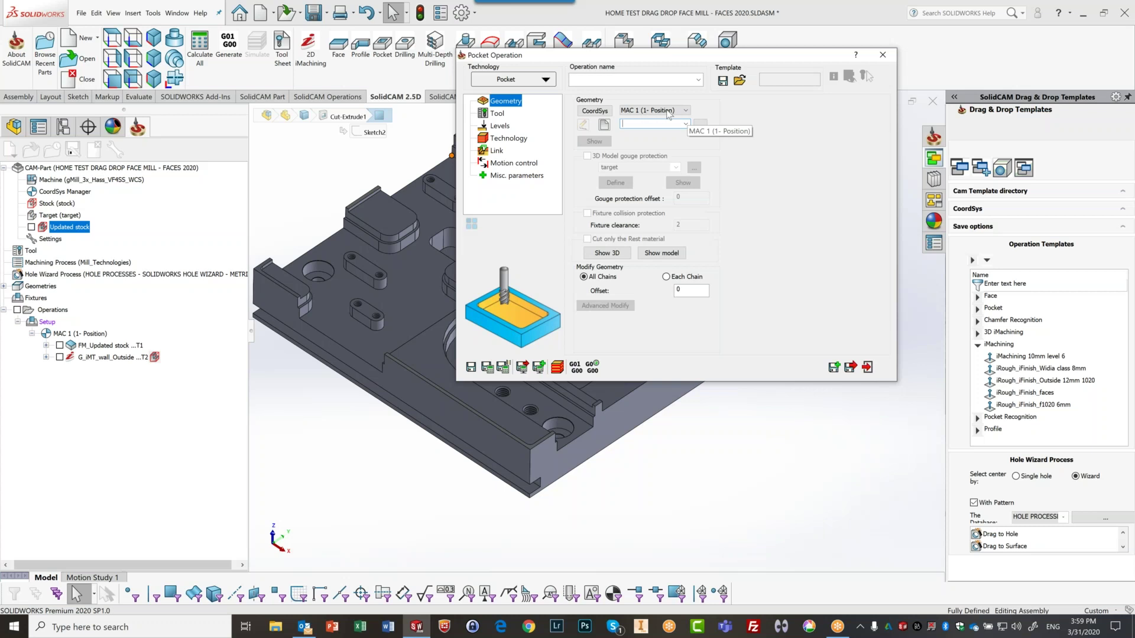
- Keep MAC 1 (1- Position) as coordinate system and create a new geometry named contour
left_click(669, 119)
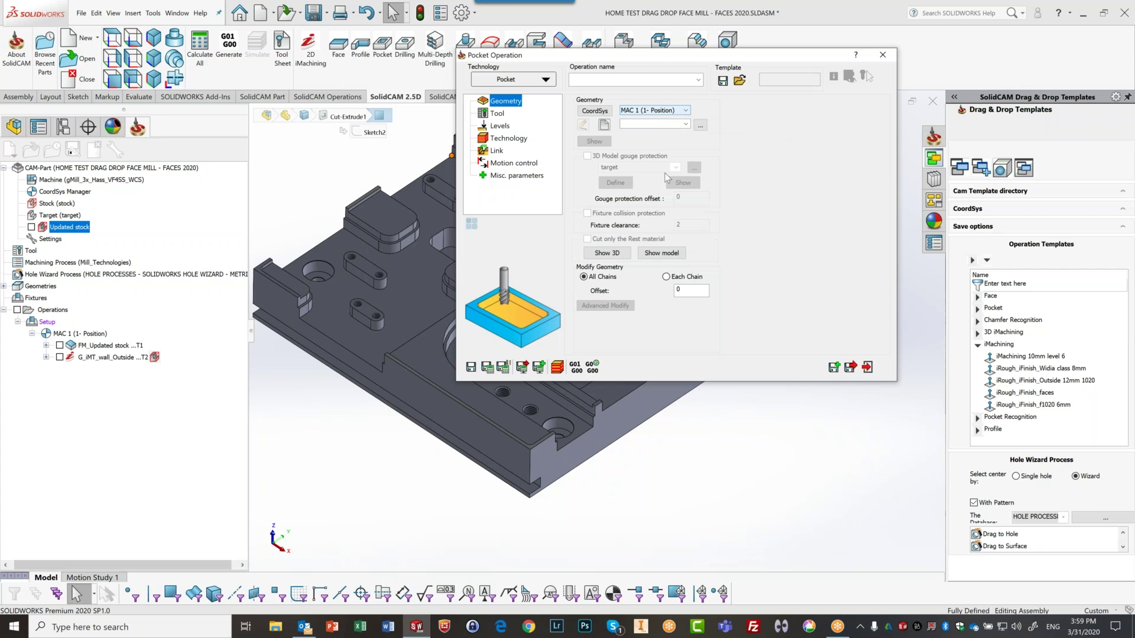
left_click(604, 126)
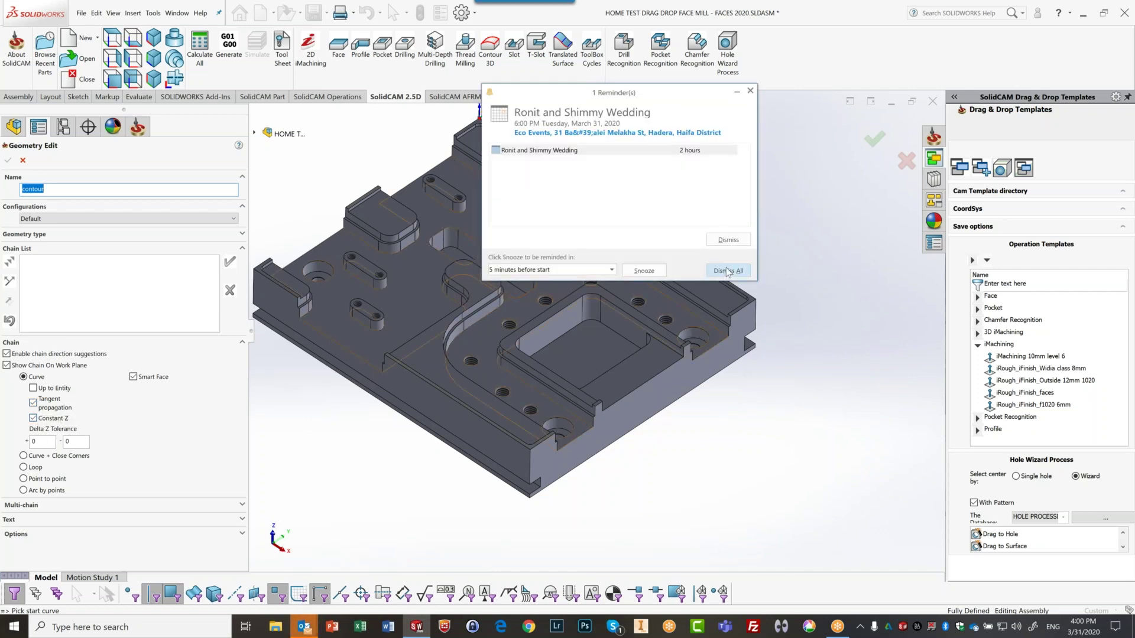
- Turn off tangent propagation and Constant Z, then chain the edge beside the pocket and its corner arc
left_click(728, 271)
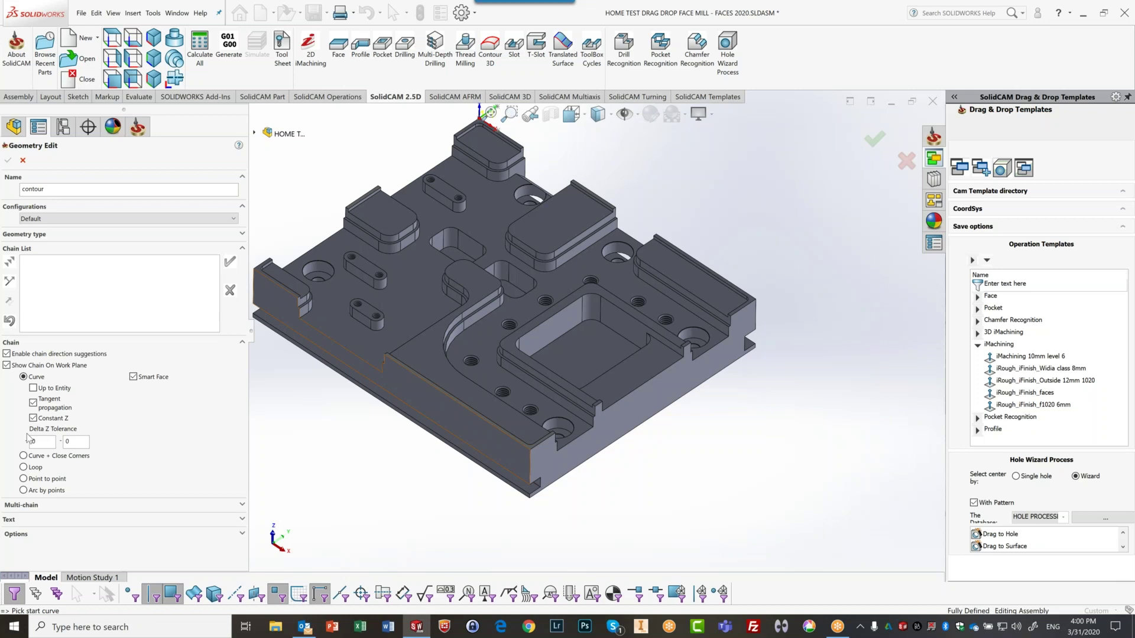
left_click(33, 403)
left_click(33, 418)
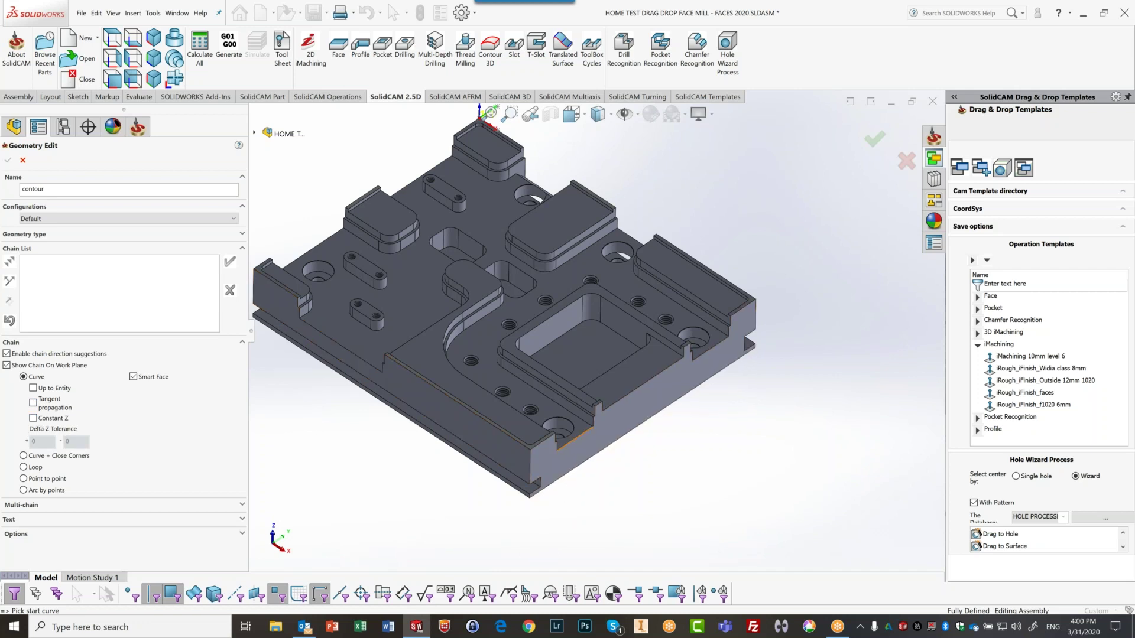
left_click(585, 426)
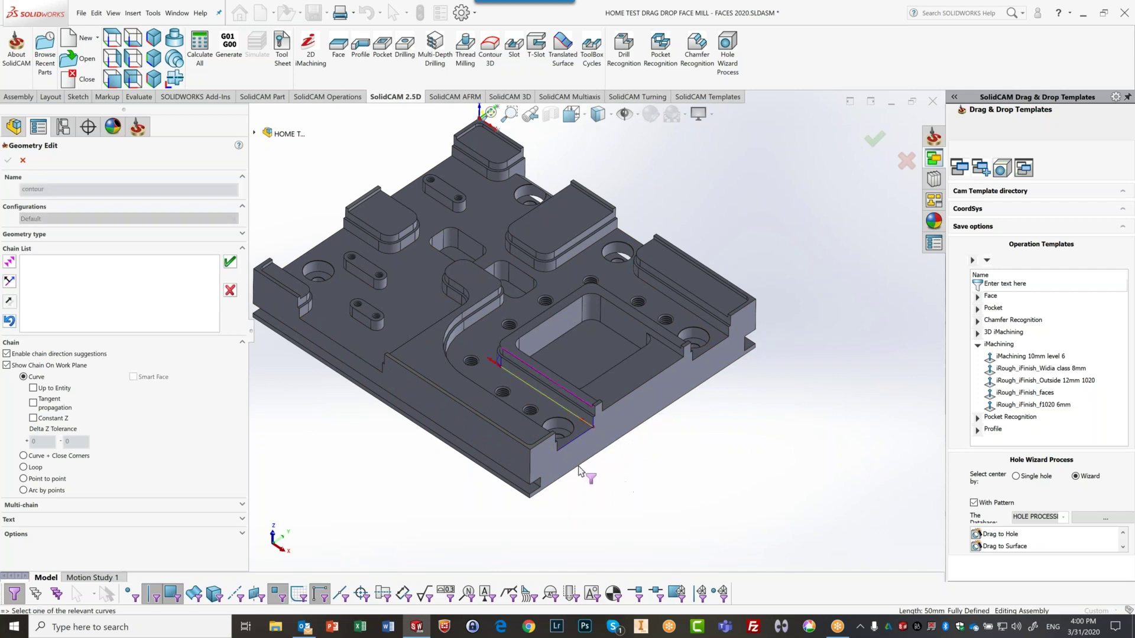
scroll(473, 382, "down", 4)
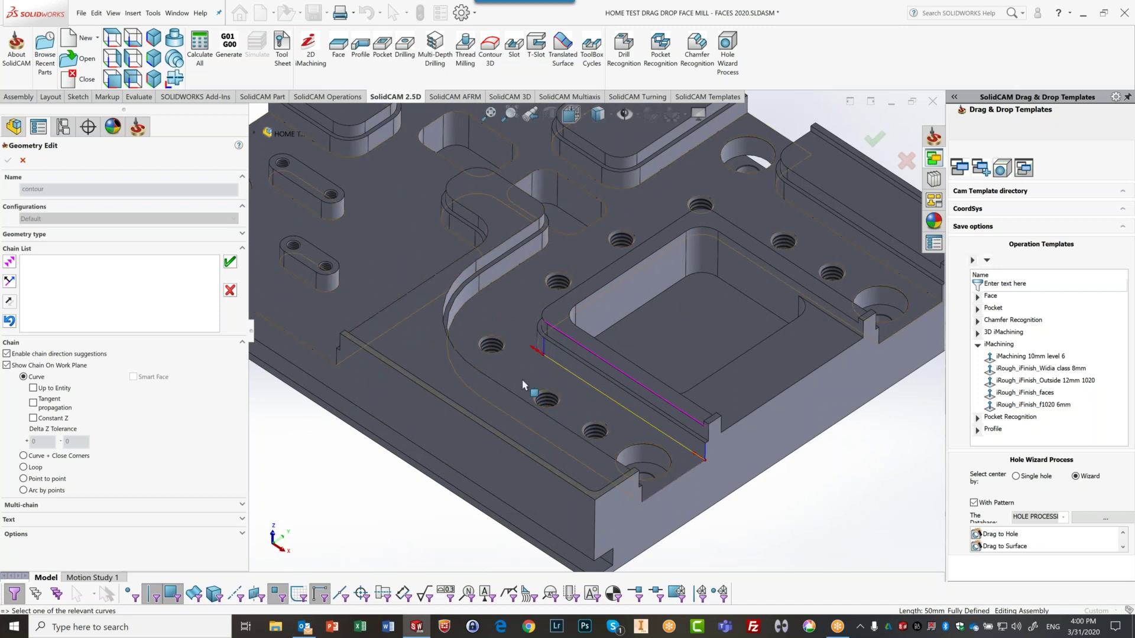
scroll(527, 377, "down", 2)
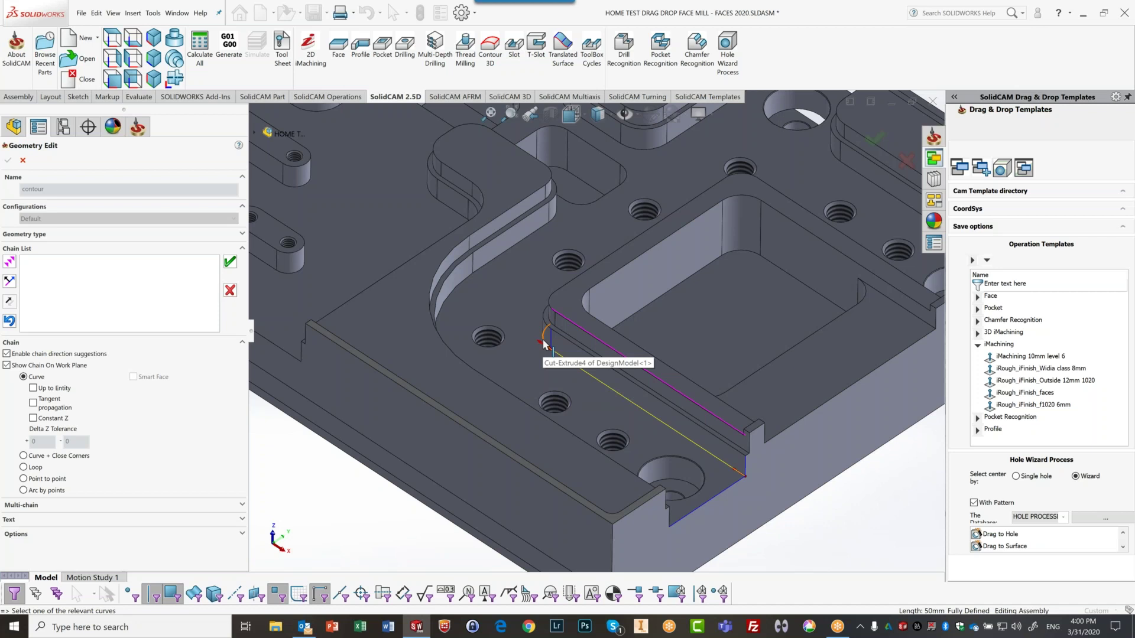
left_click(544, 345)
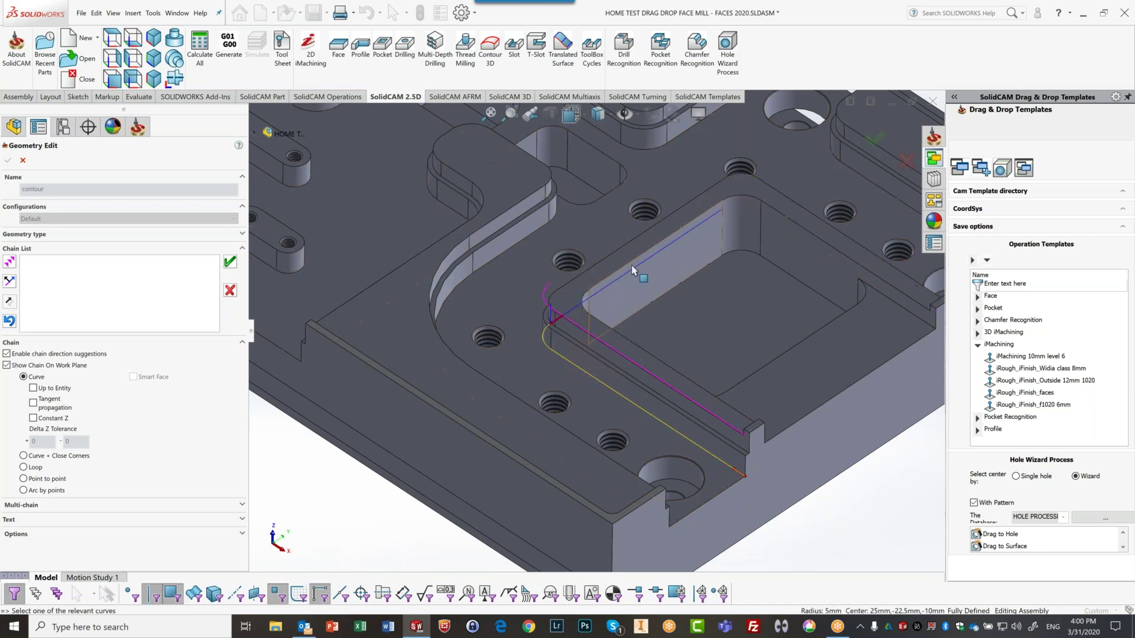
- Inspect the chain around the pocket corner, then discard the unfinished chain
mouse_move(544, 414)
middle_mouse_down()
mouse_move(585, 441)
mouse_move(544, 402)
middle_mouse_up()
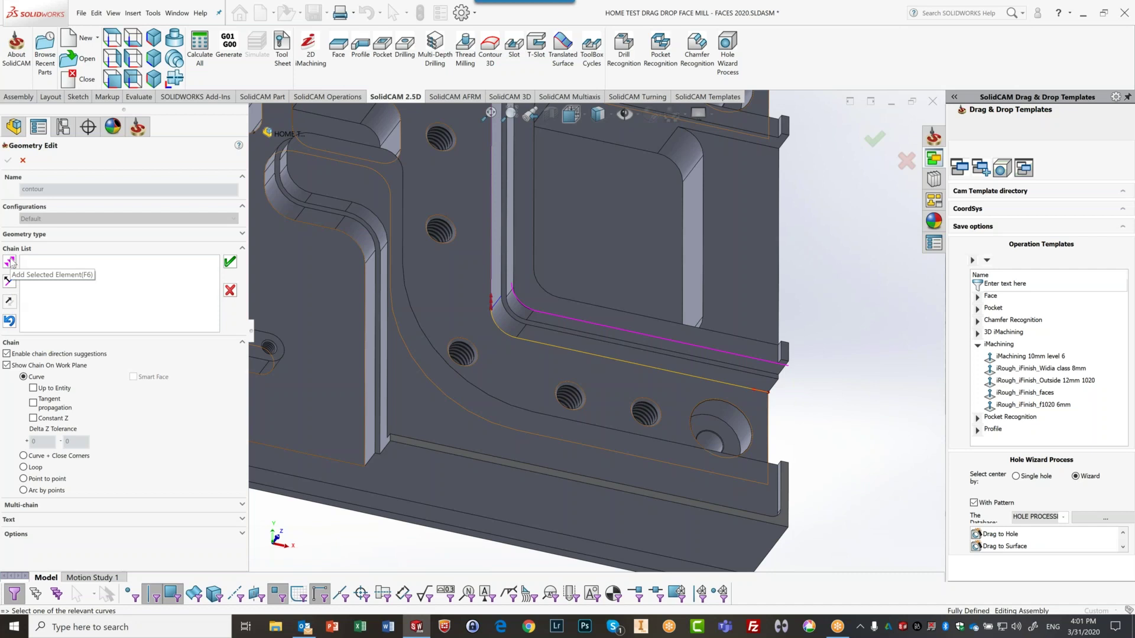
middle_click_drag(439, 372, 427, 282)
scroll(427, 282, "up", 2)
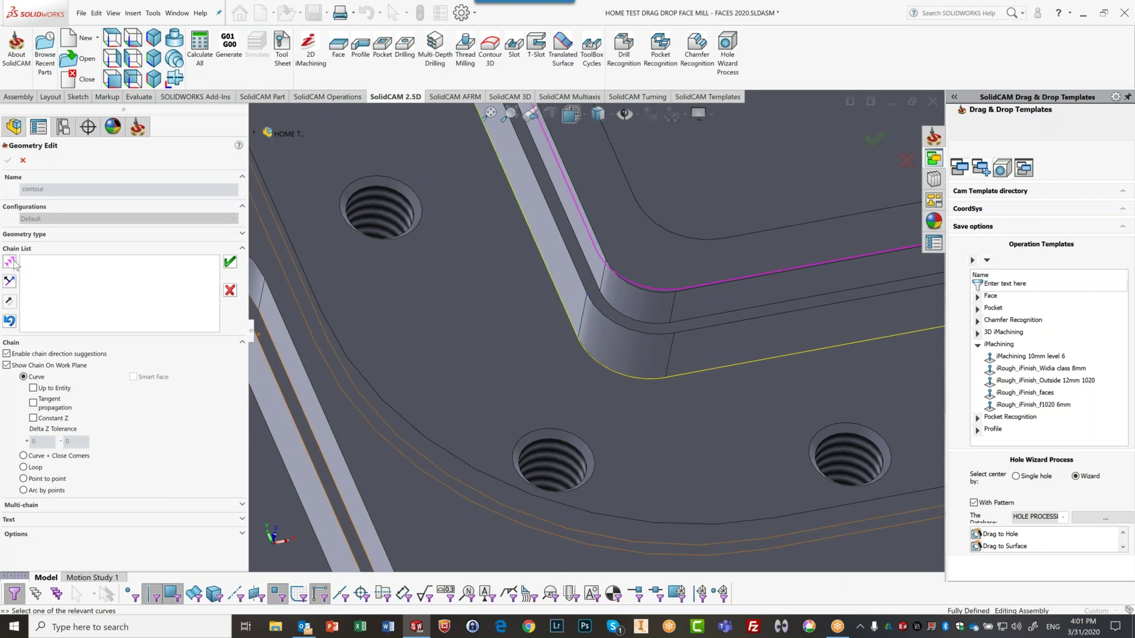
scroll(442, 320, "up", 5)
middle_click_drag(431, 297, 494, 339, "ctrl")
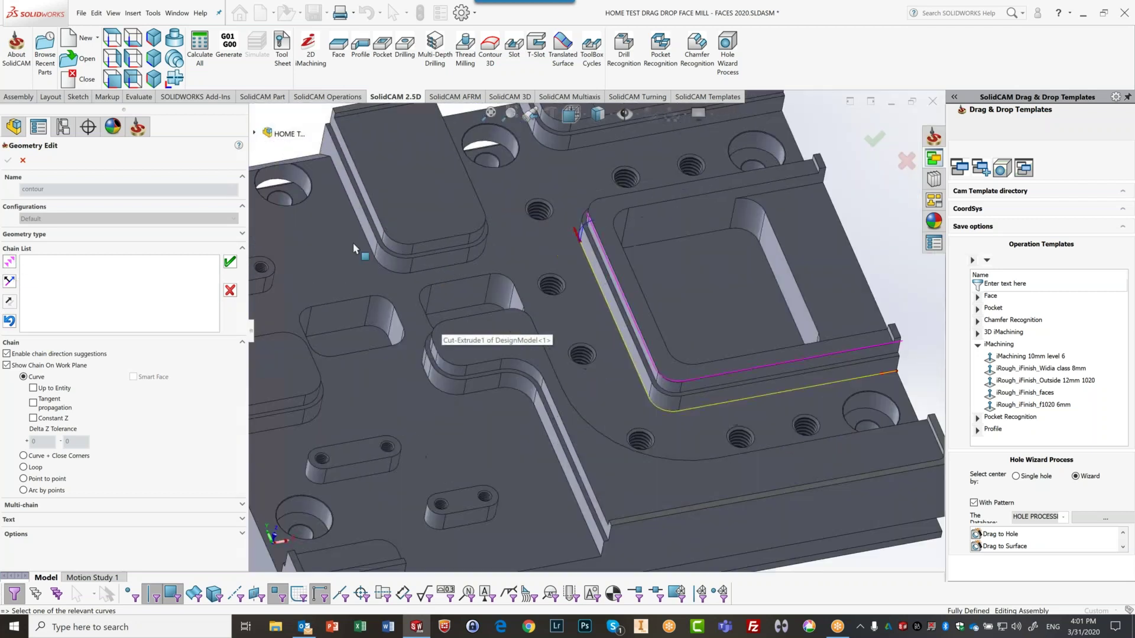
left_click(10, 264)
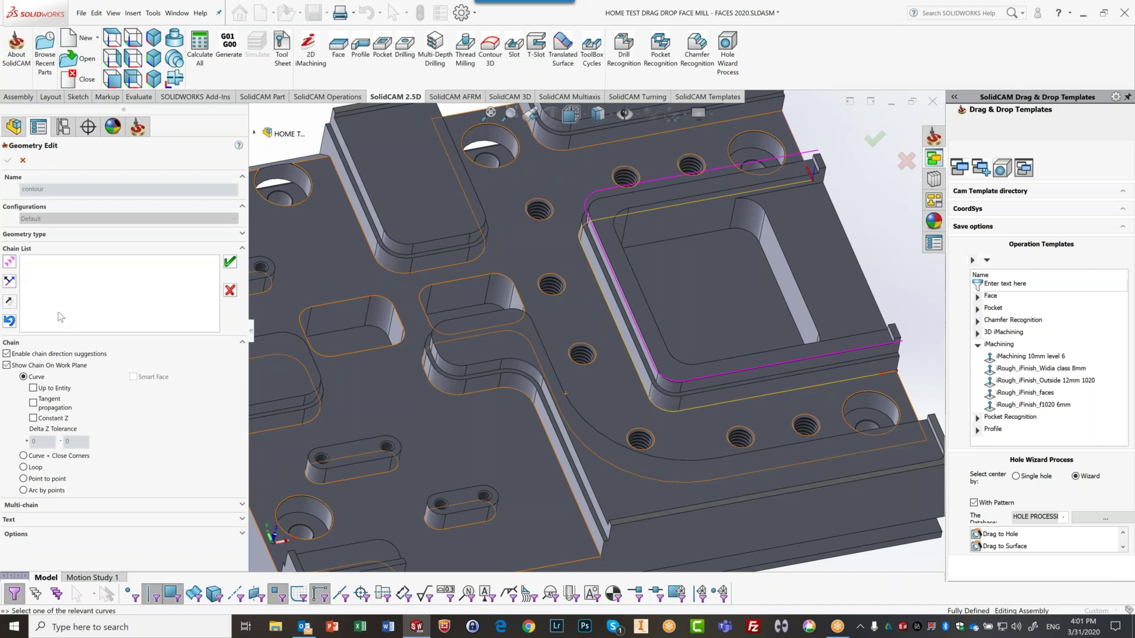
left_click(230, 290)
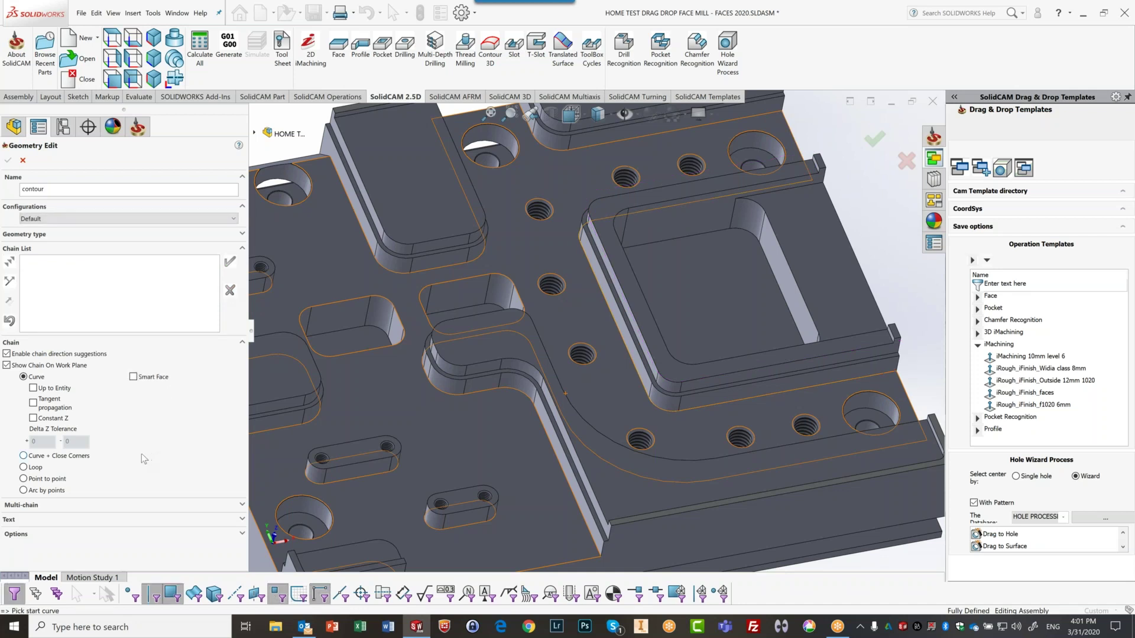
- Re-enable Constant Z, pick start and end edges, then reject and clear the proposed chain
left_click(33, 419)
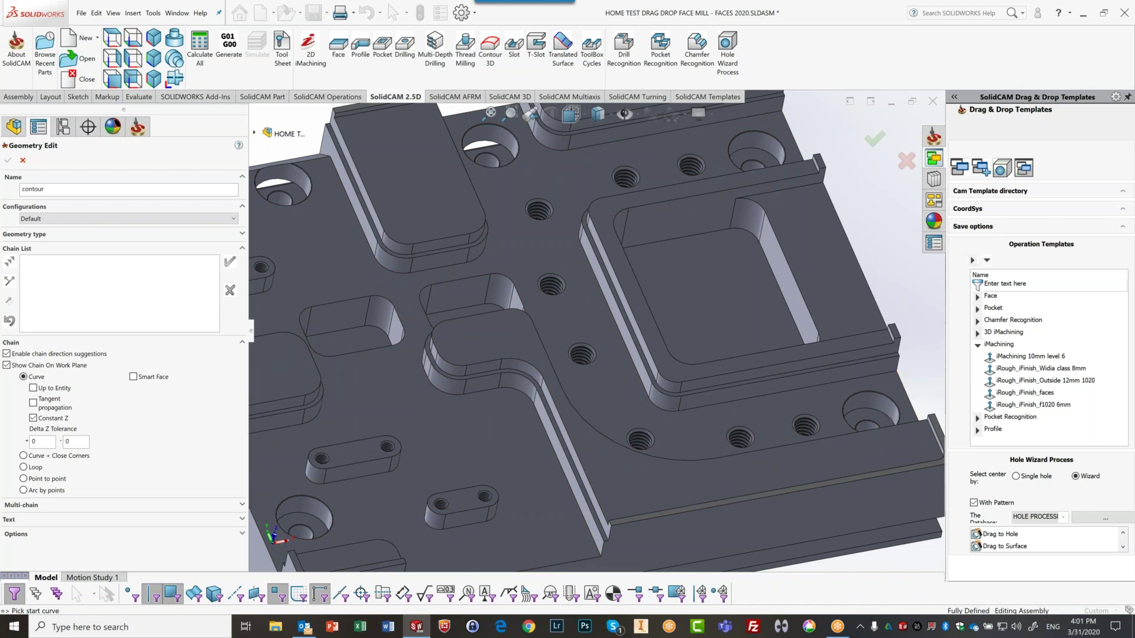
left_click(891, 379)
left_click(883, 377)
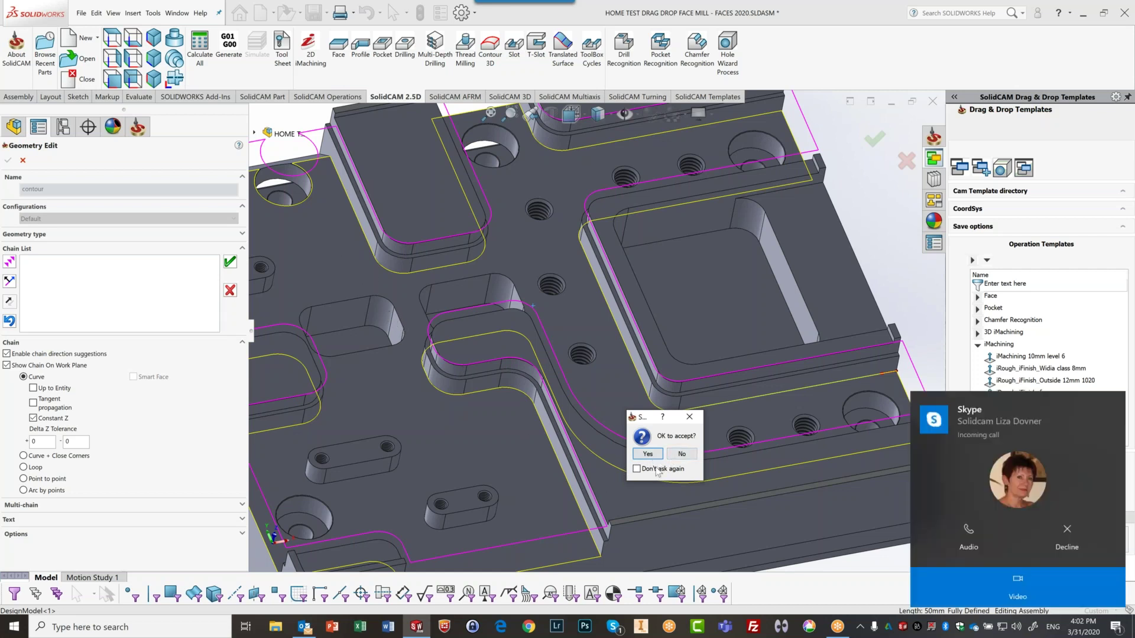
left_click(1060, 536)
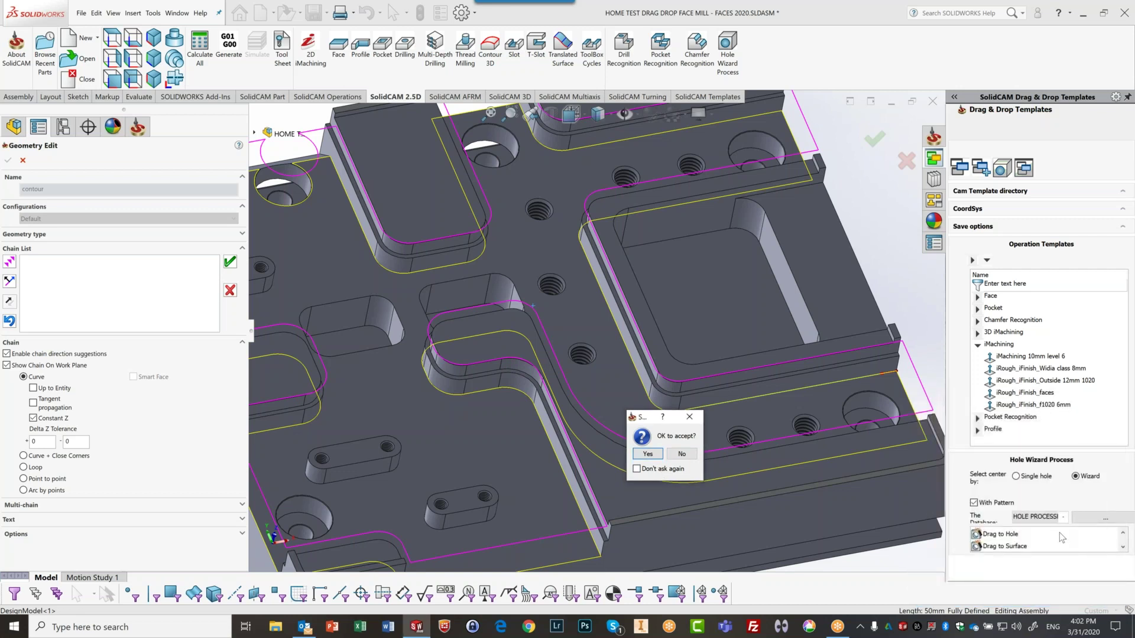
left_click(692, 454)
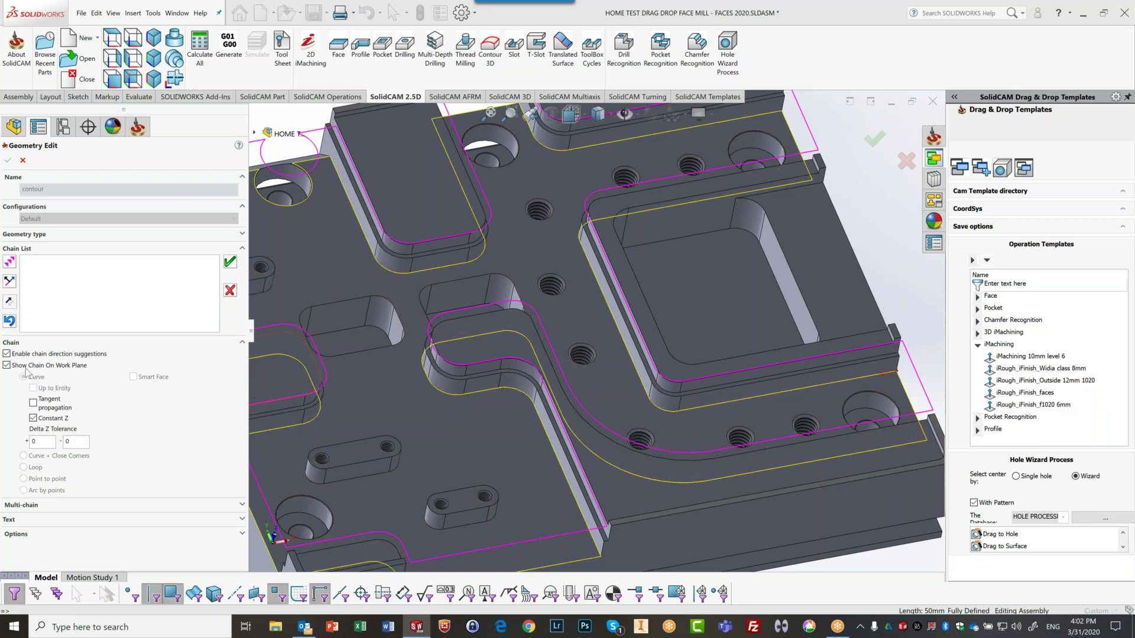
left_click(230, 290)
key("f")
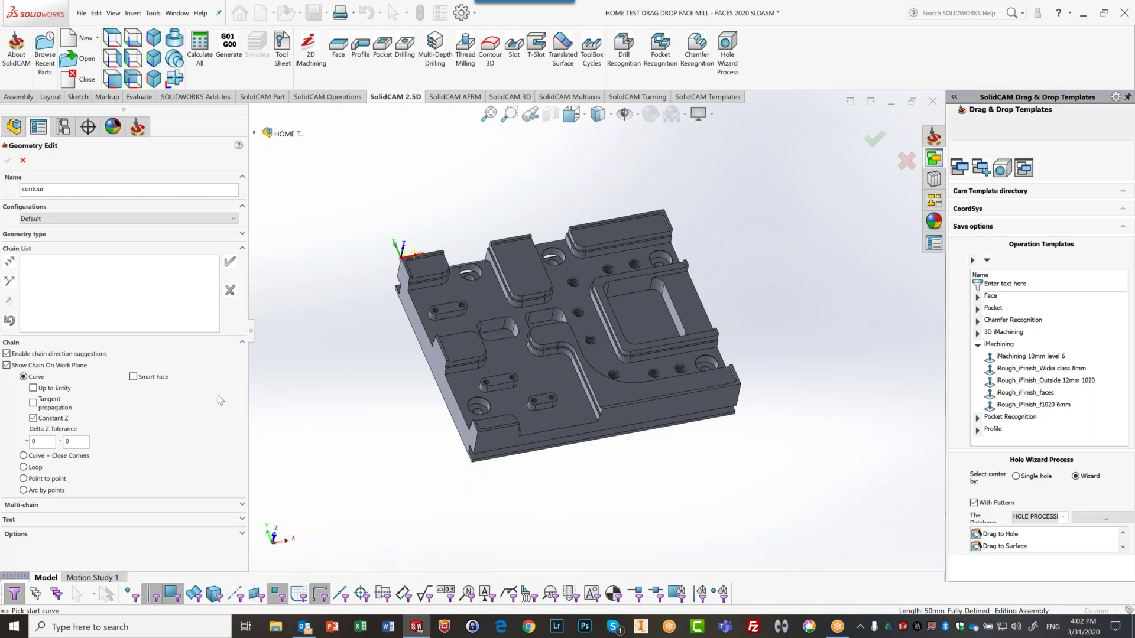
- Enable Smart Face and pick the top face to generate 1-Chain through 4-Chain, then inspect them
left_click(140, 380)
left_click(576, 414)
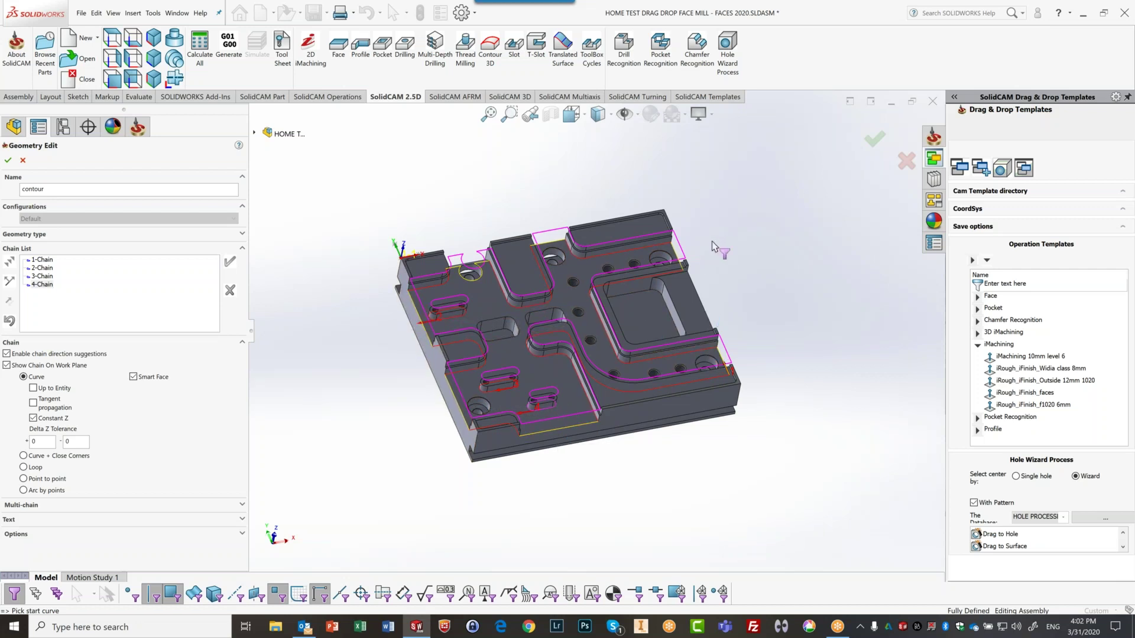
scroll(594, 344, "down", 4)
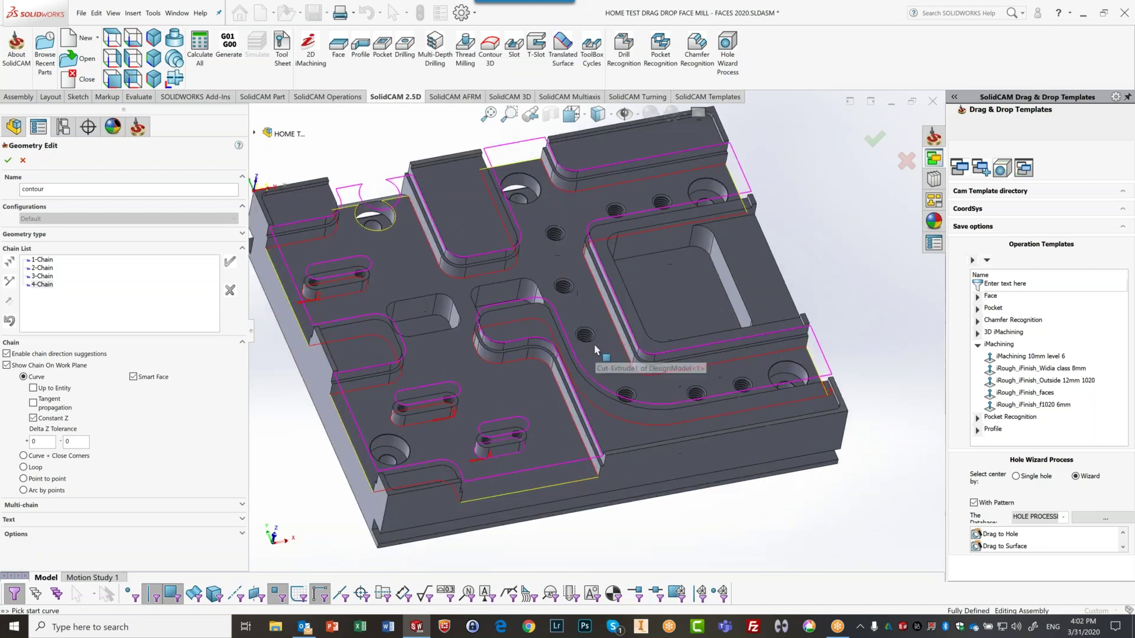
scroll(594, 344, "down", 2)
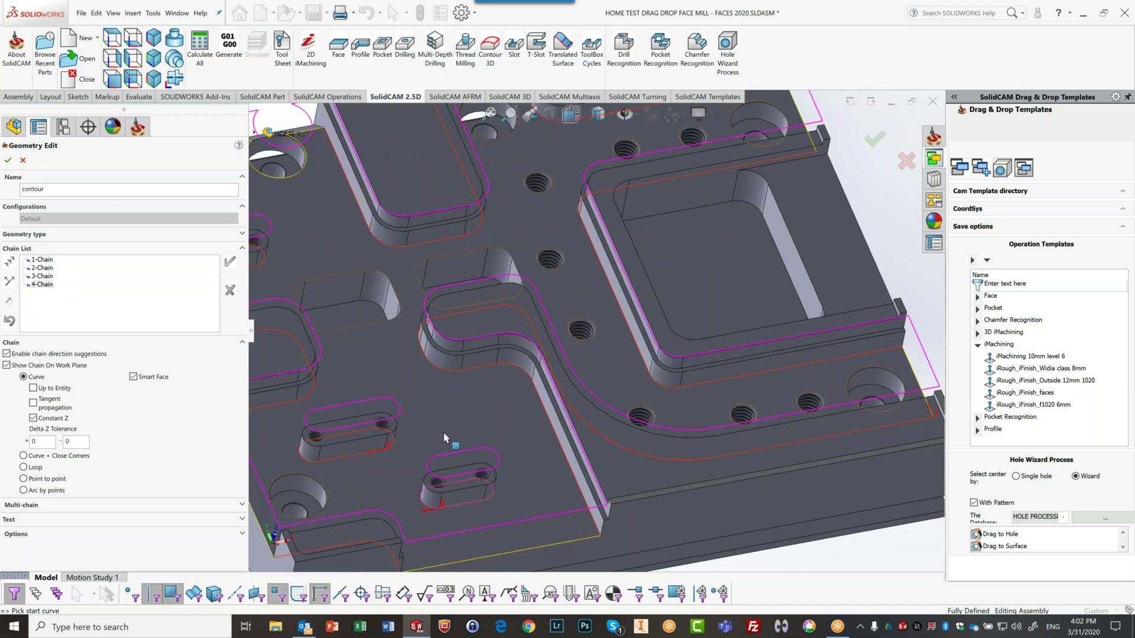
scroll(438, 434, "up", 5)
scroll(495, 371, "down", 3)
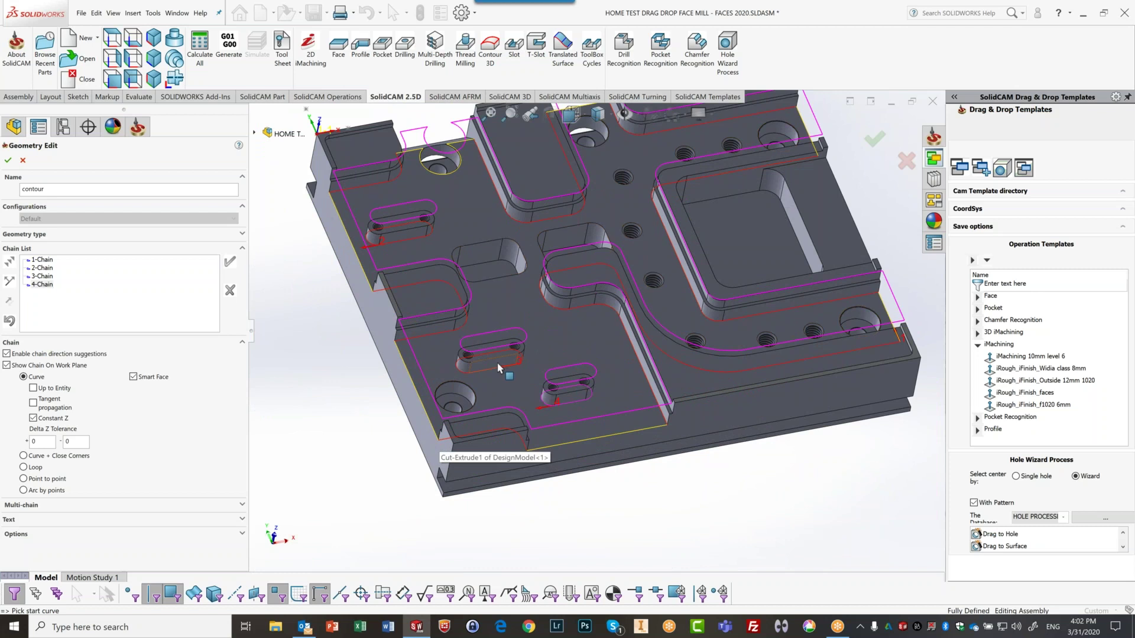
scroll(495, 363, "up", 4)
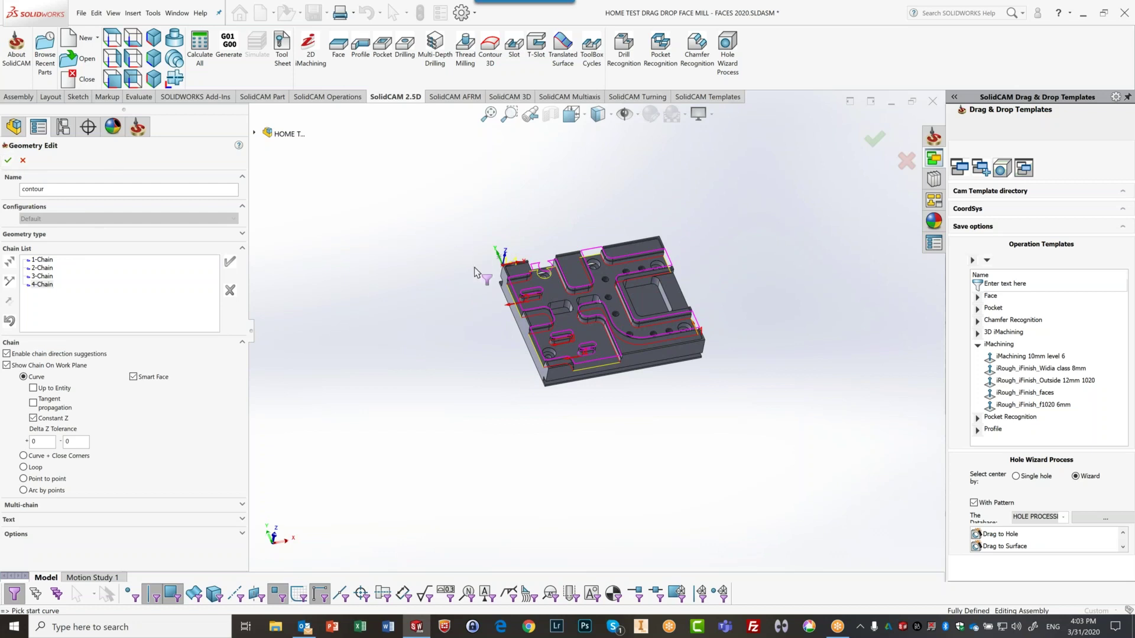
scroll(568, 314, "down", 3)
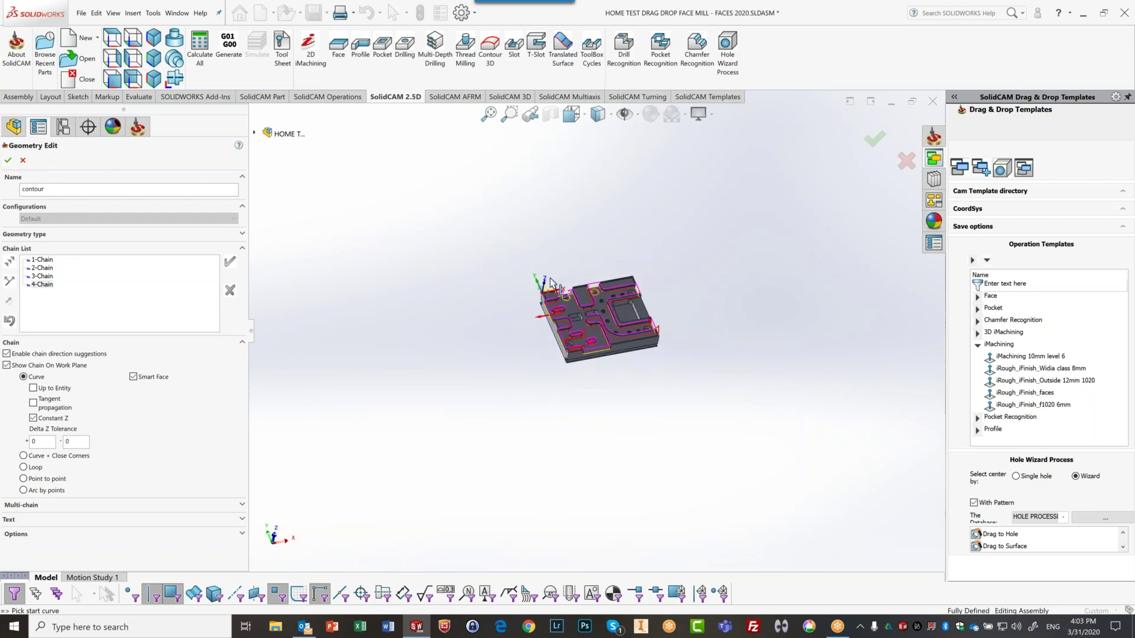
scroll(611, 348, "down", 5)
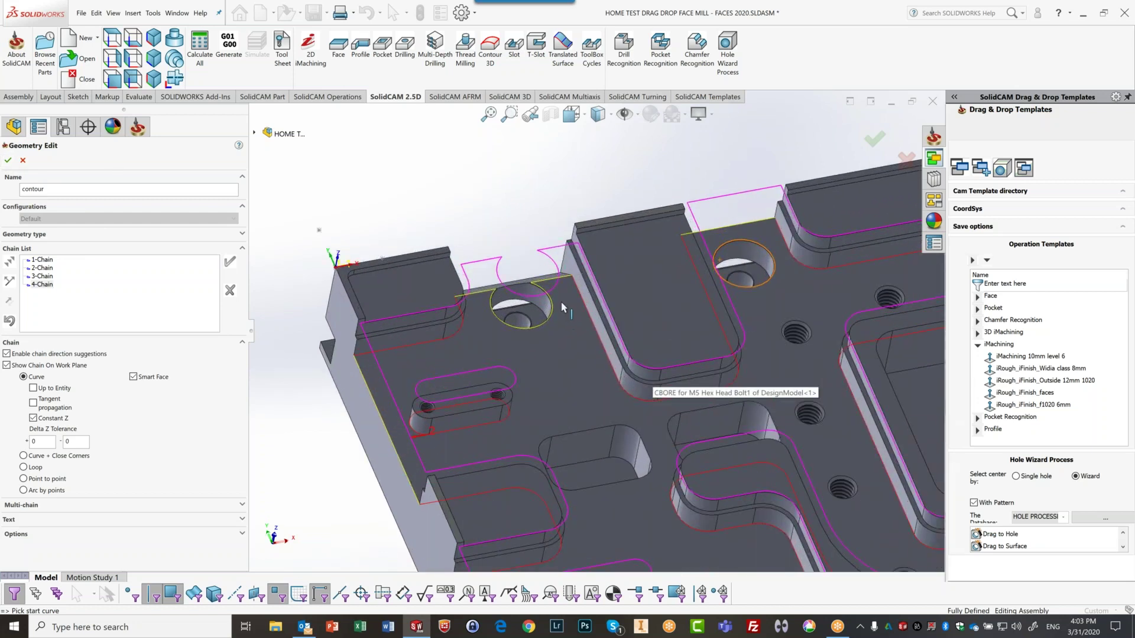
middle_click_drag(564, 311, 532, 364)
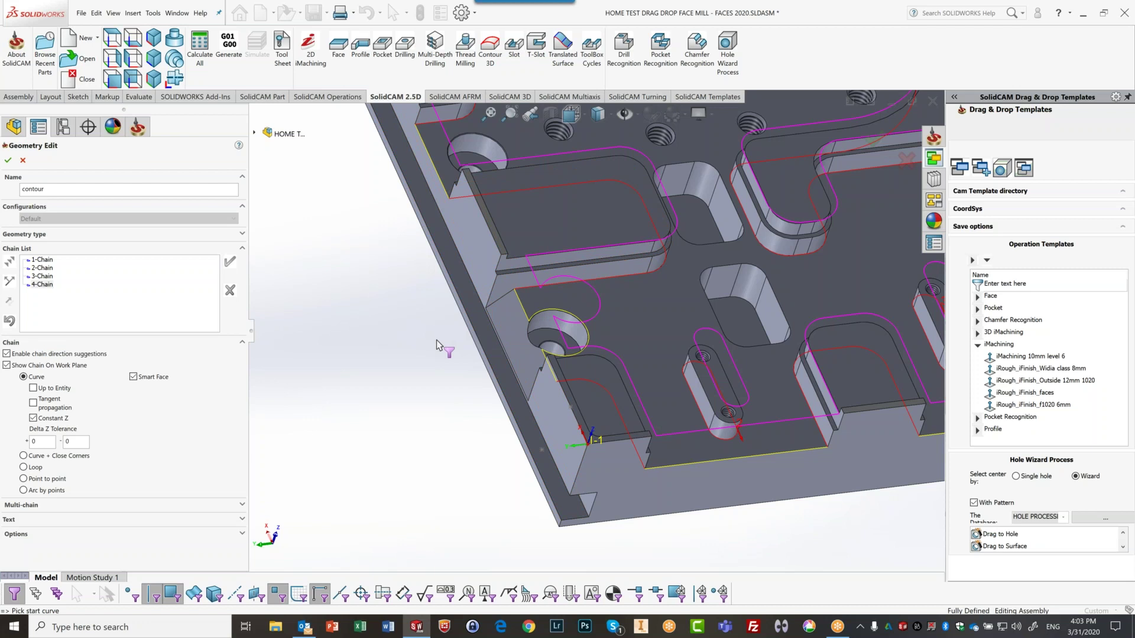
key("f")
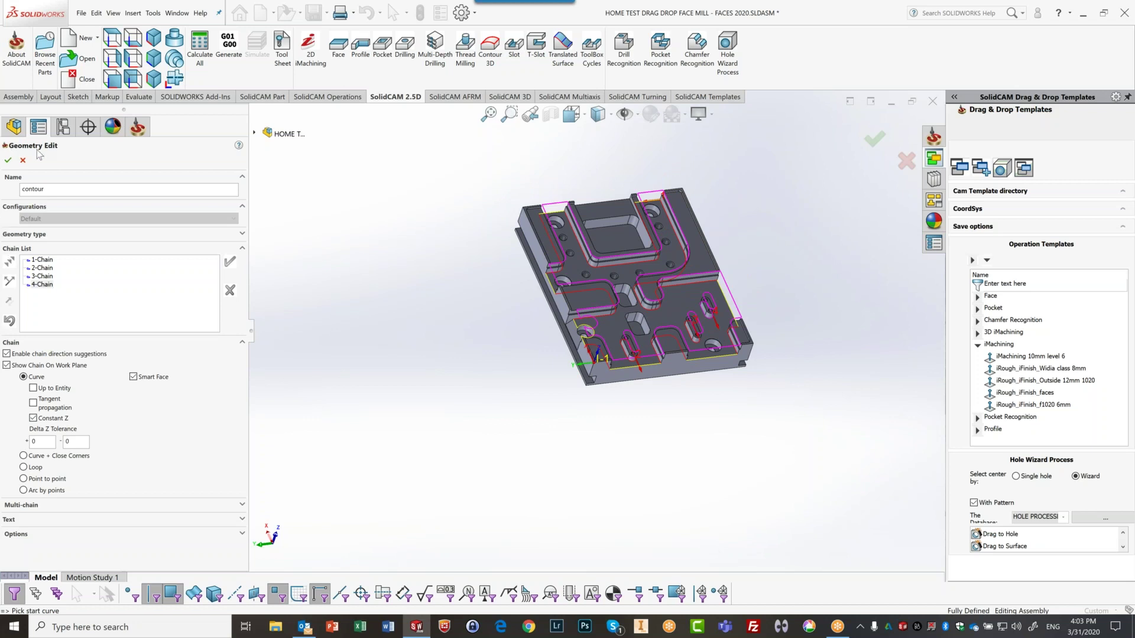
- Accept the contour geometry and assign the 0.5-inch END MILL, tool 2, to P_contour
left_click(8, 161)
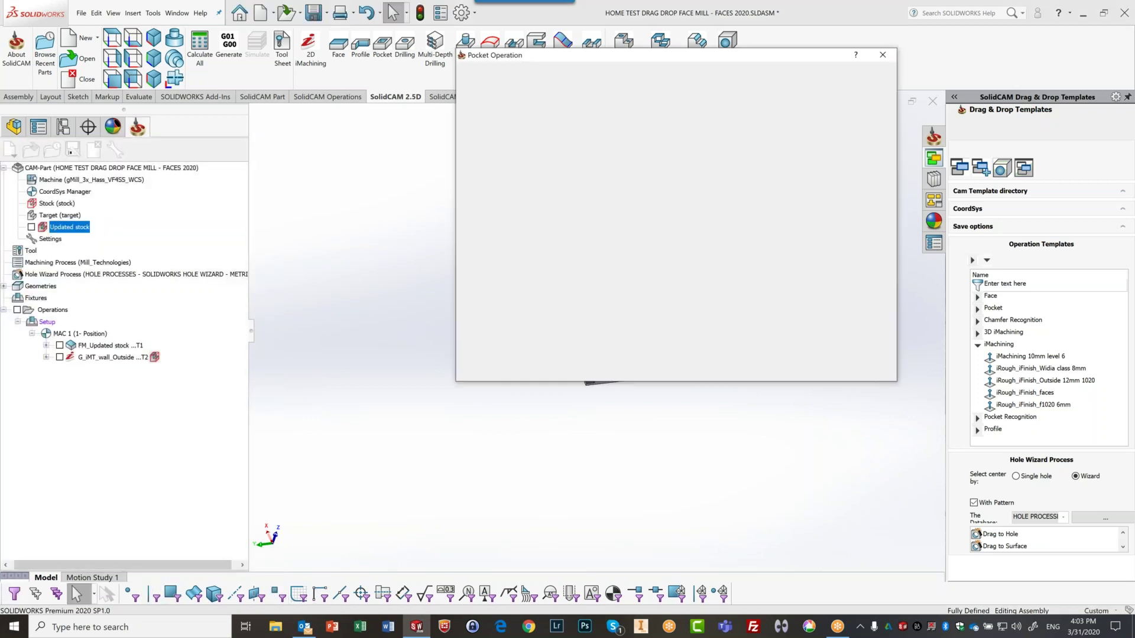
left_click(497, 114)
left_click(630, 271)
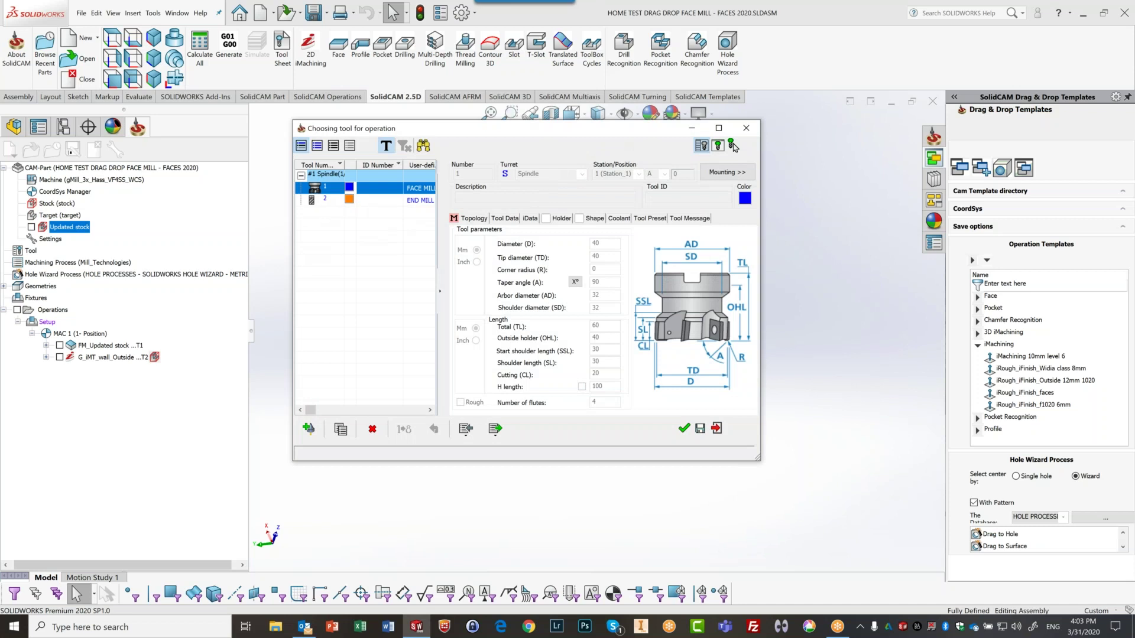
left_click(413, 204)
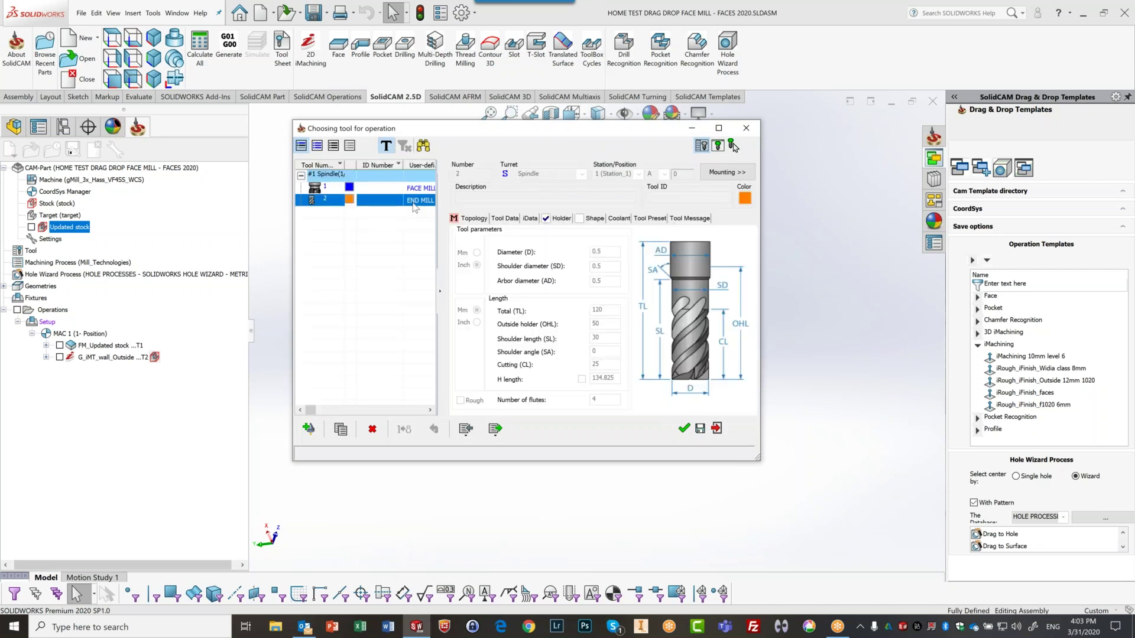
left_click(684, 429)
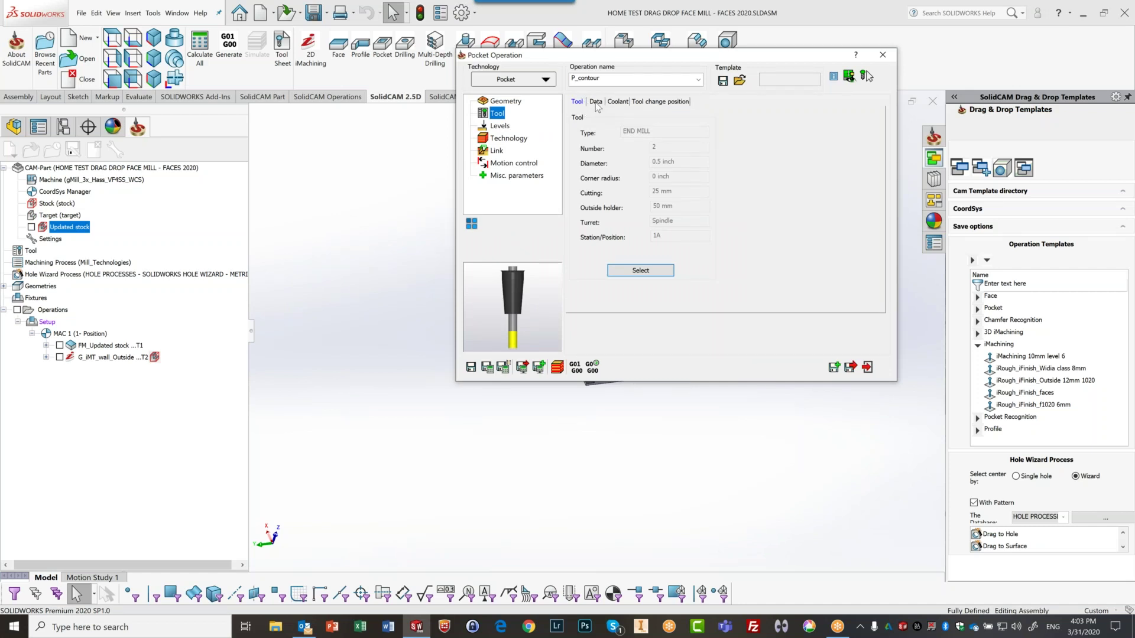
- Review P_contour's feed and spin data, then show its Levels page (clearance 20, depth 10)
left_click(596, 102)
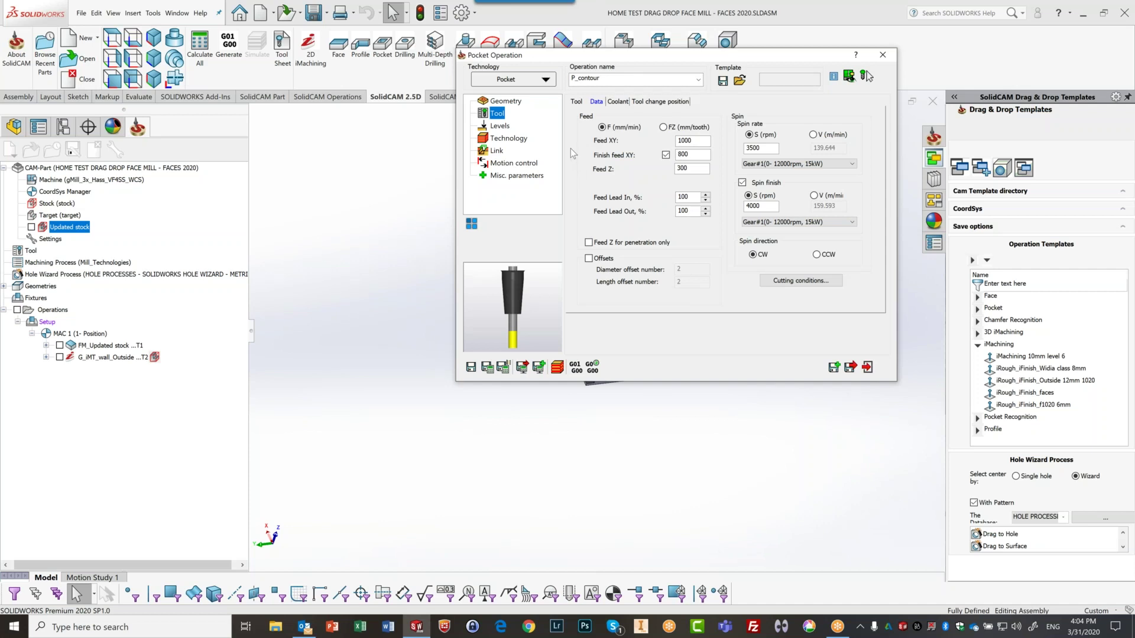
left_click(491, 128)
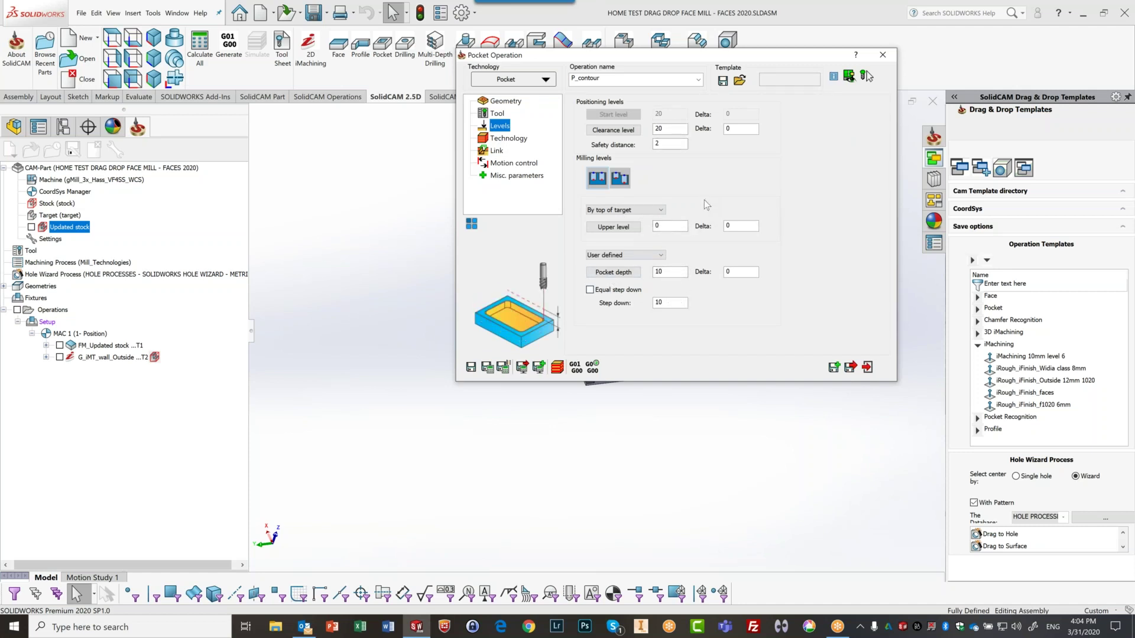
left_click(504, 139)
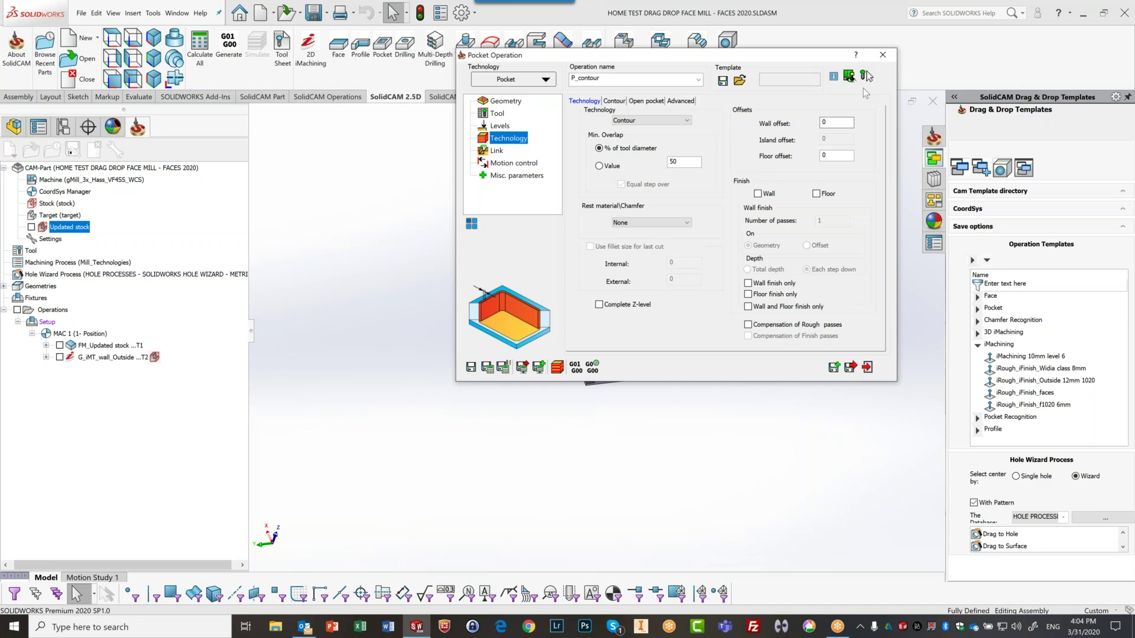
double_click(826, 121)
key("BackSpace")
type("0.3")
left_click(841, 158)
type(".15")
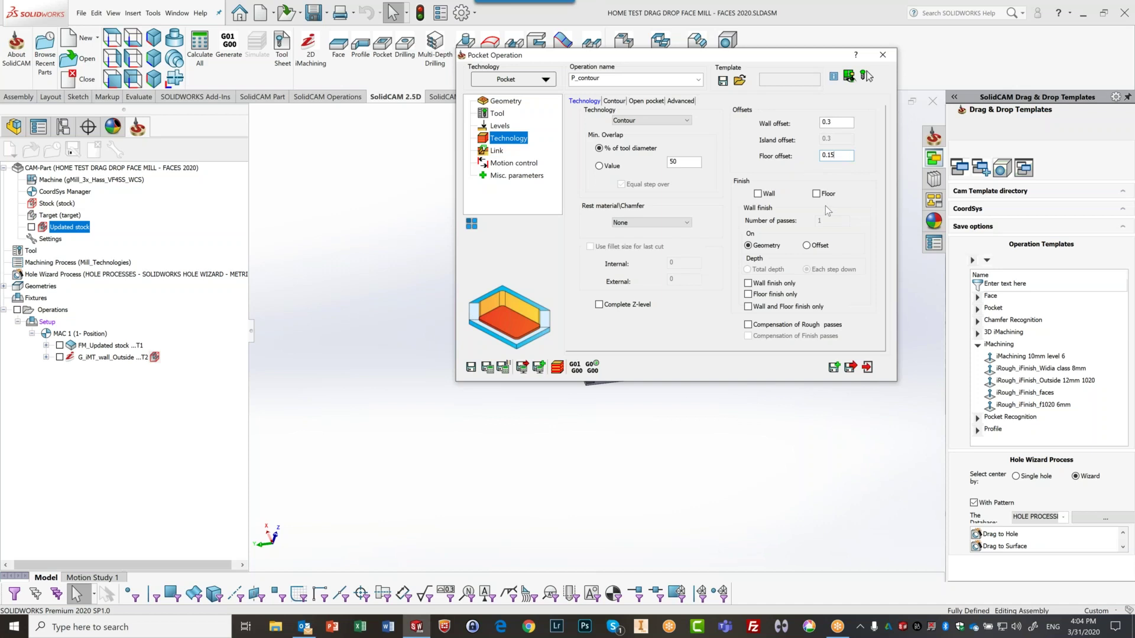
left_click(641, 122)
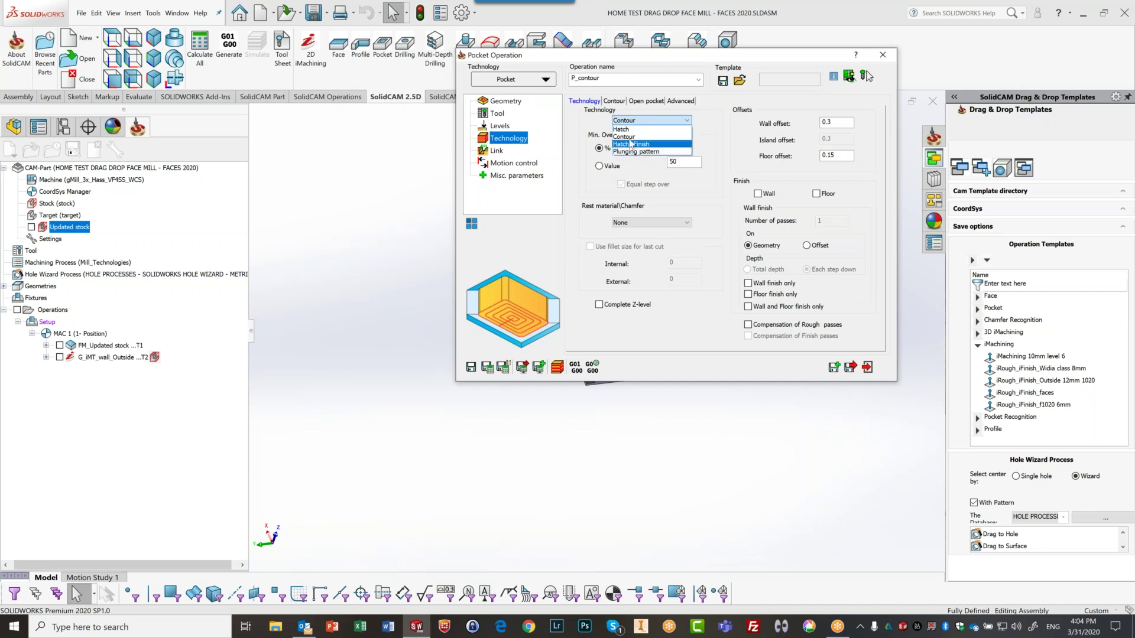
left_click(628, 136)
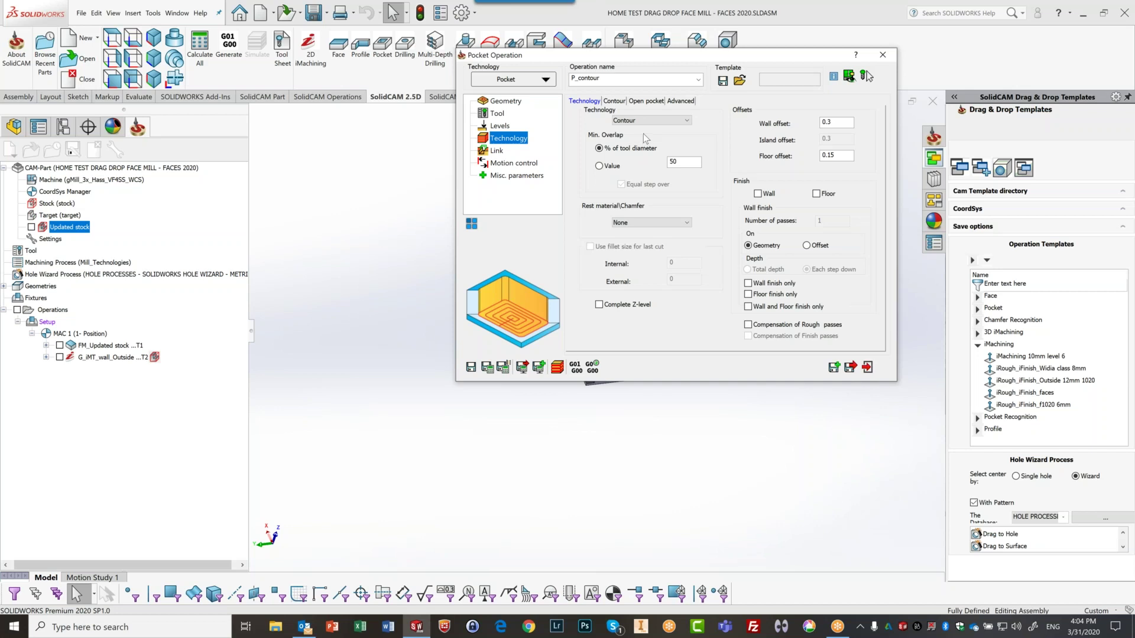
- Review the one-way open-pocket profile strategy, then save and calculate P_contour with tool T2
left_click(651, 100)
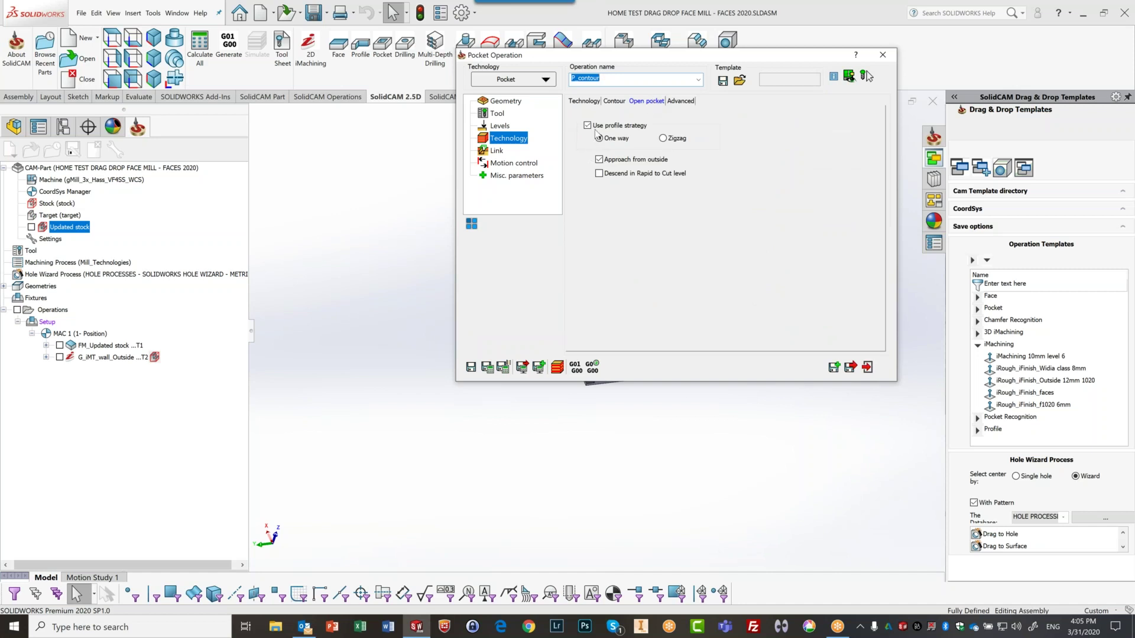
mouse_move(617, 129)
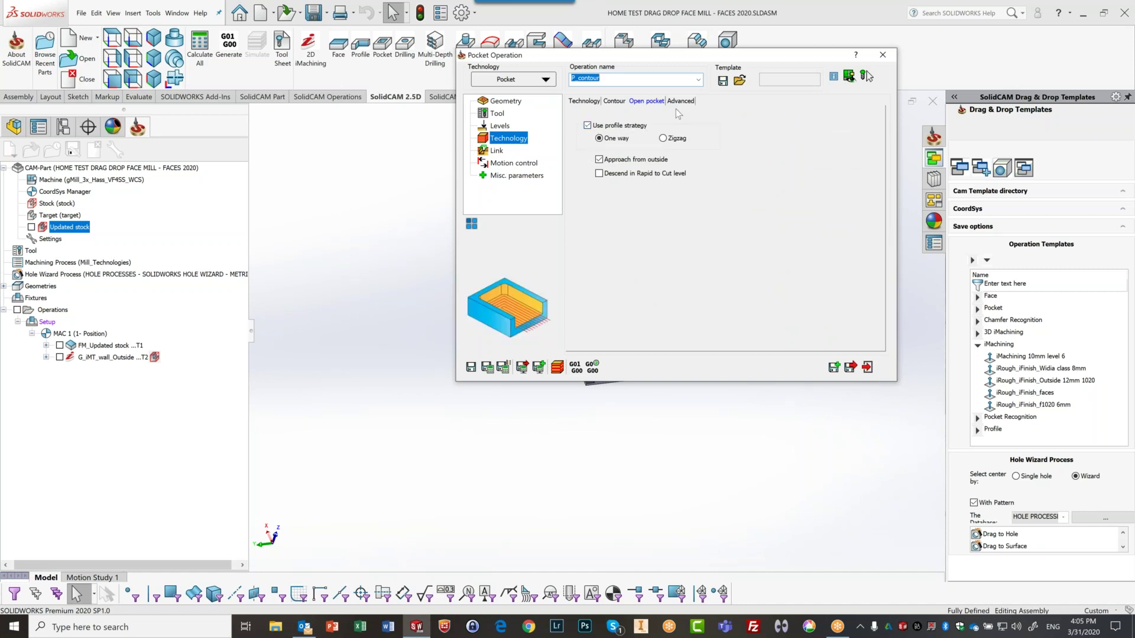
mouse_move(637, 167)
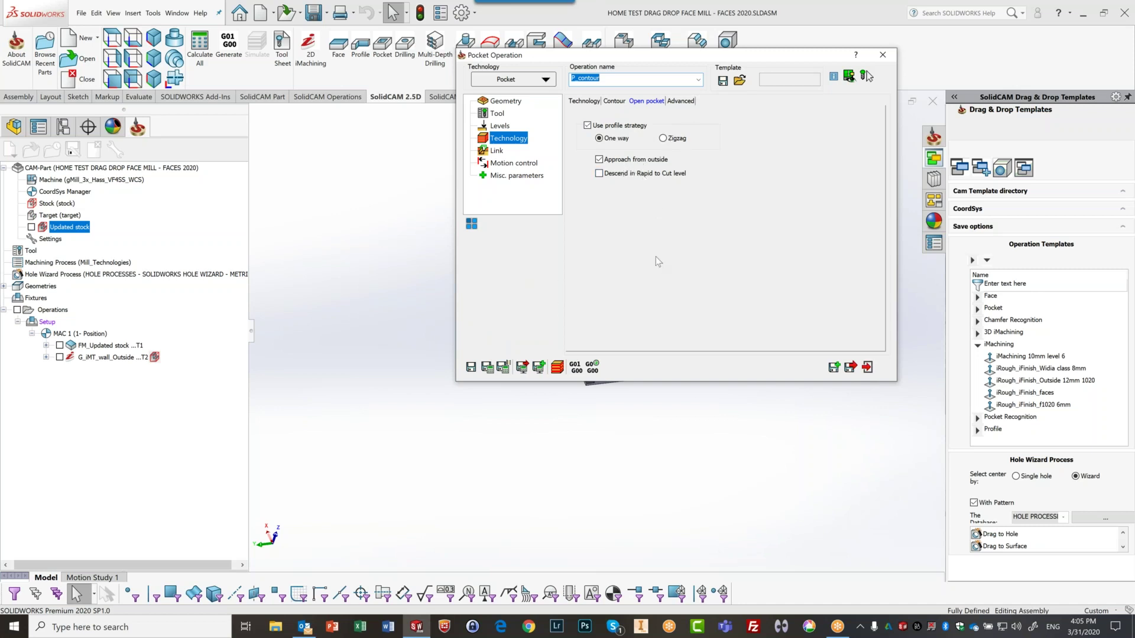
left_click(487, 368)
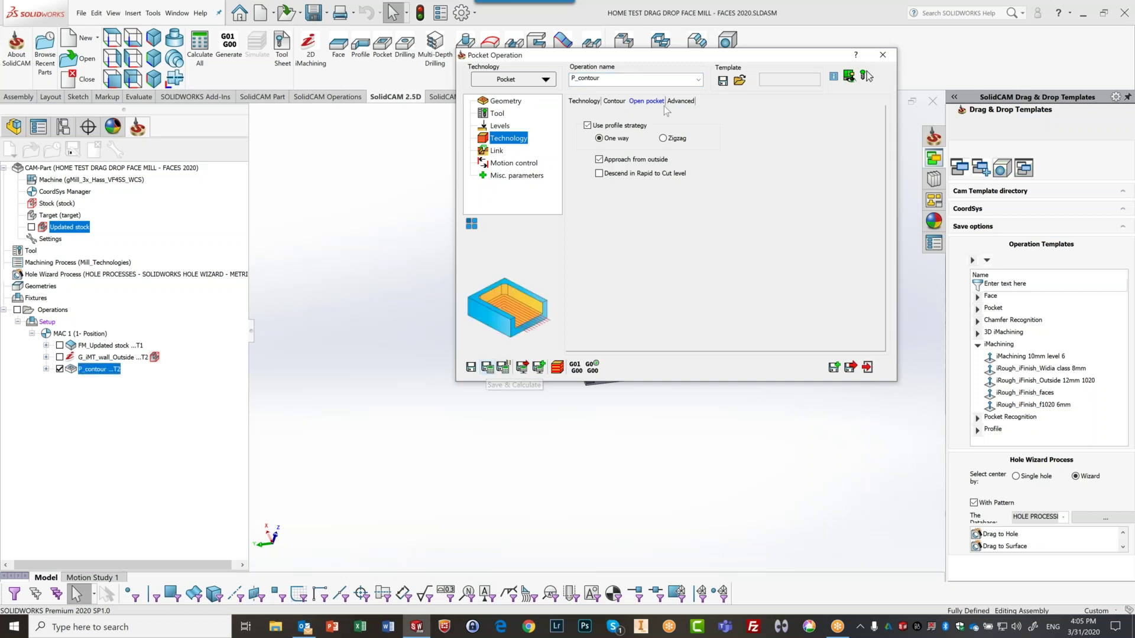
- Zoom and orbit around the part to inspect P_contour's toolpath through the pockets and around the bosses
left_click_drag(703, 57, 237, 143)
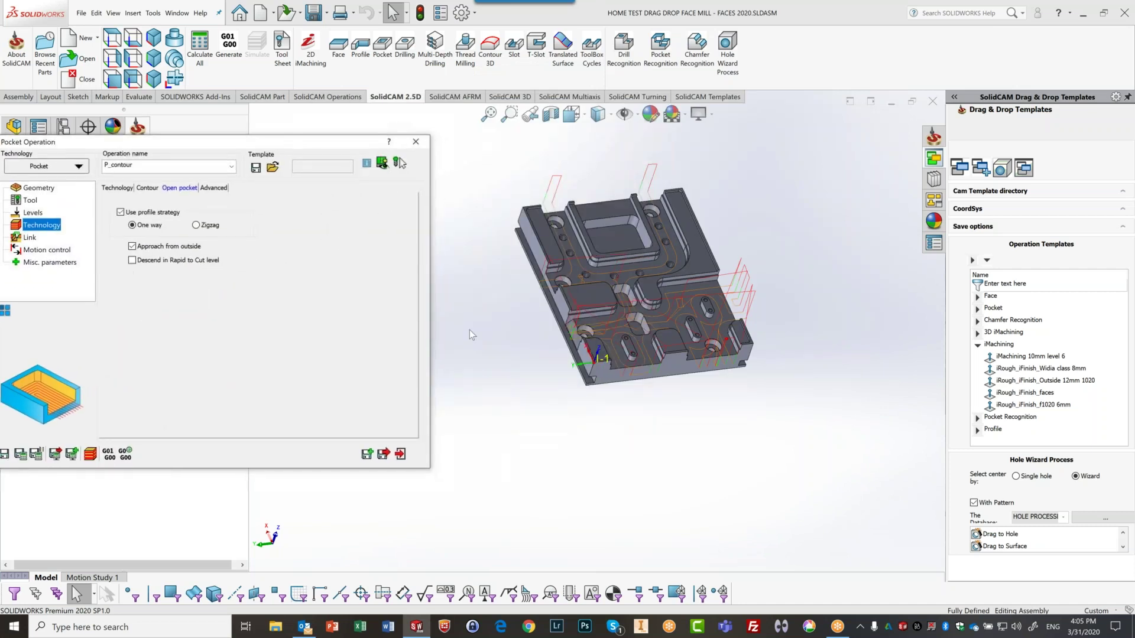
scroll(557, 345, "down", 6)
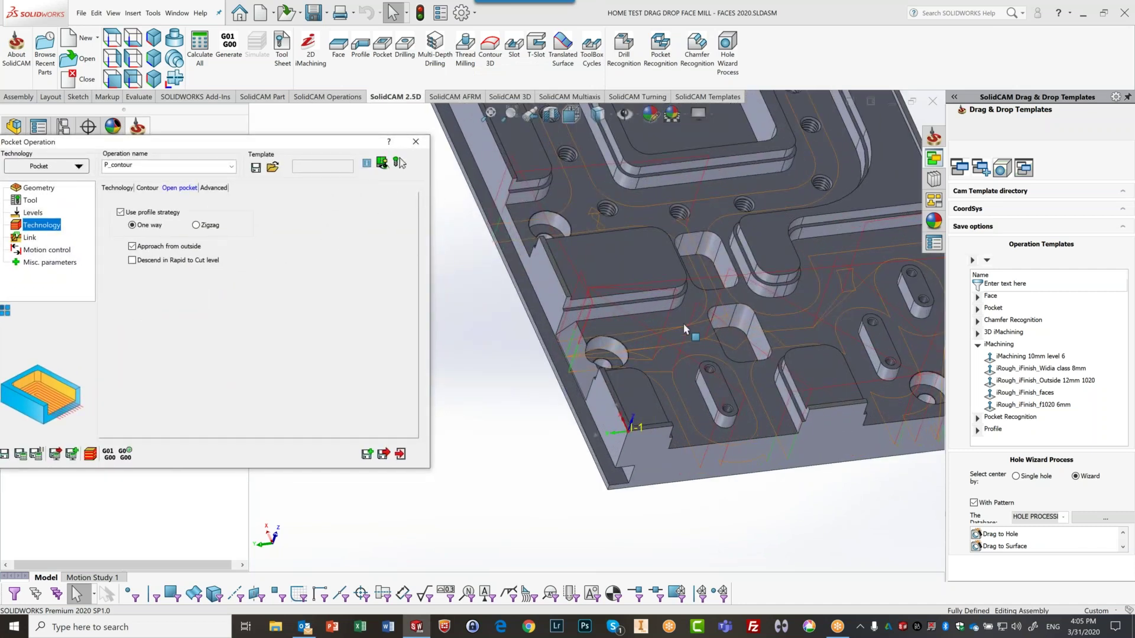
scroll(683, 323, "up", 2)
middle_click_drag(721, 334, 679, 361)
scroll(877, 305, "down", 4)
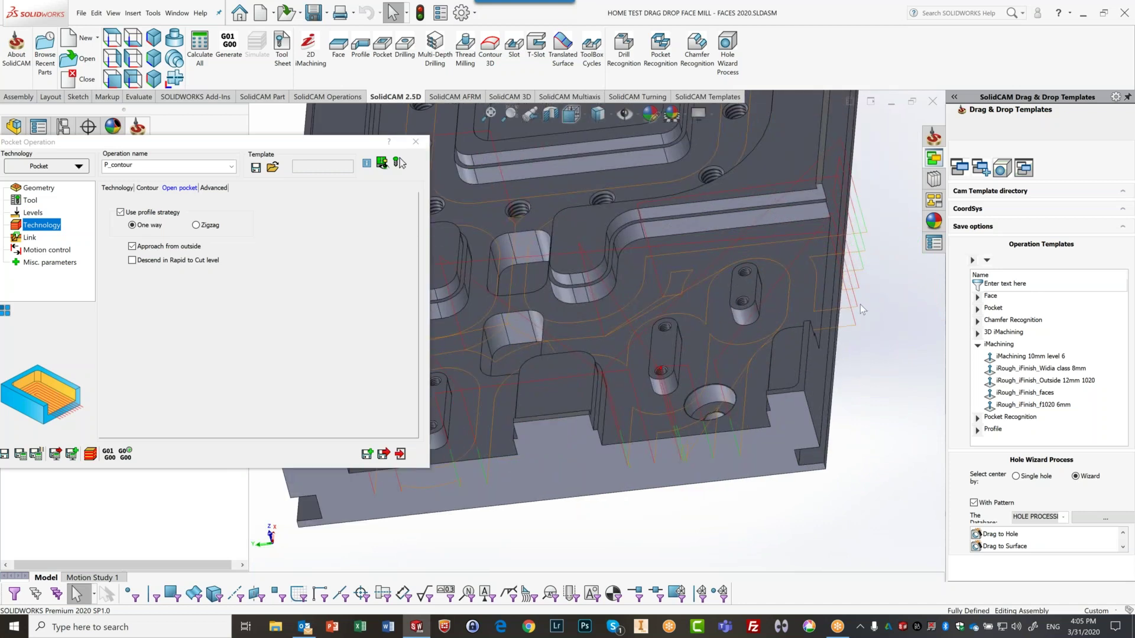
scroll(709, 462, "up", 5)
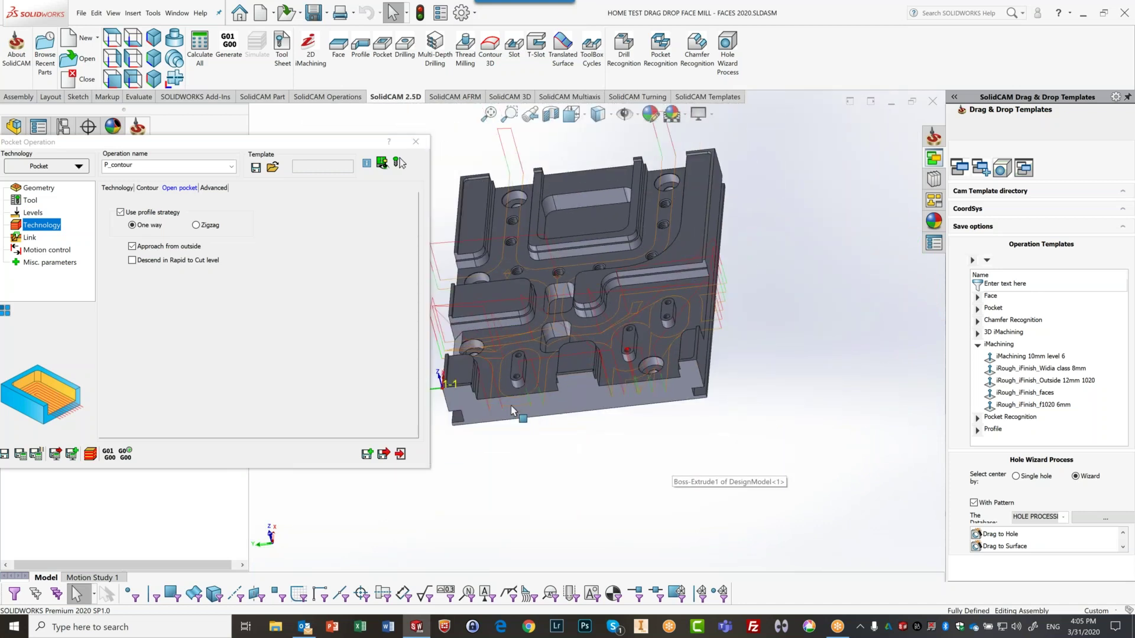
scroll(517, 354, "down", 2)
scroll(550, 248, "up", 3)
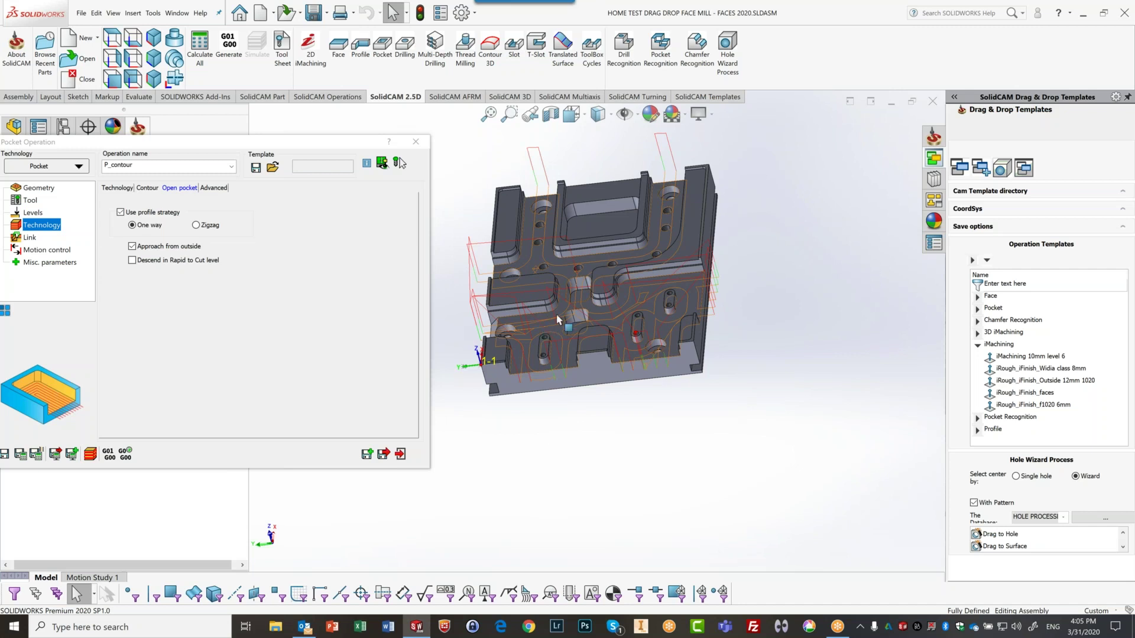
scroll(656, 313, "down", 2)
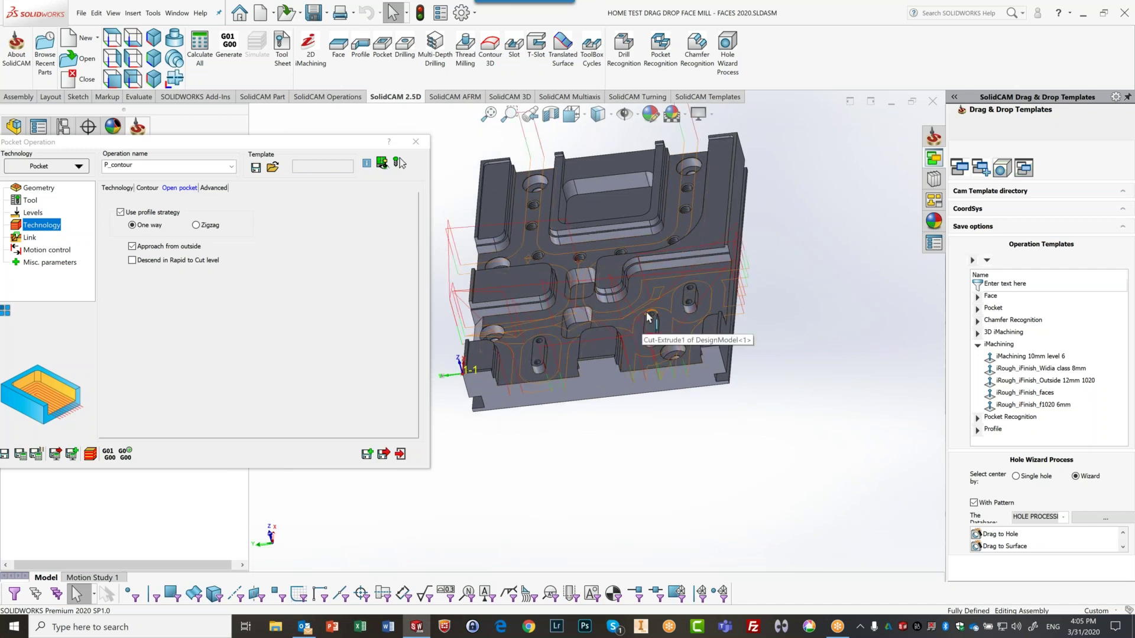
scroll(646, 311, "up", 2)
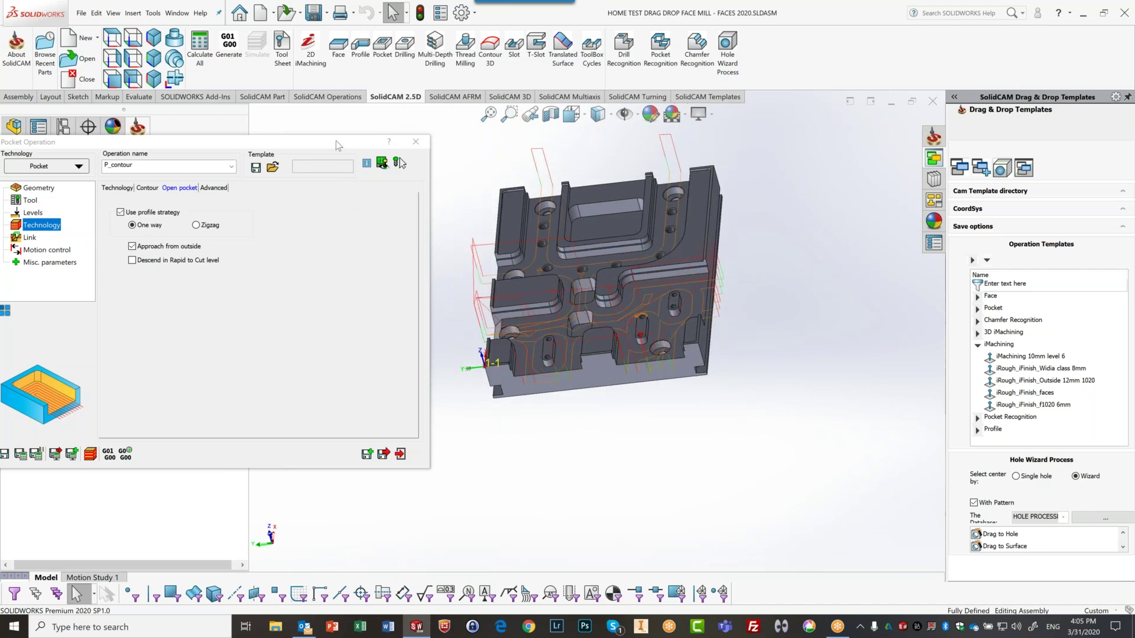
left_click_drag(335, 140, 486, 79)
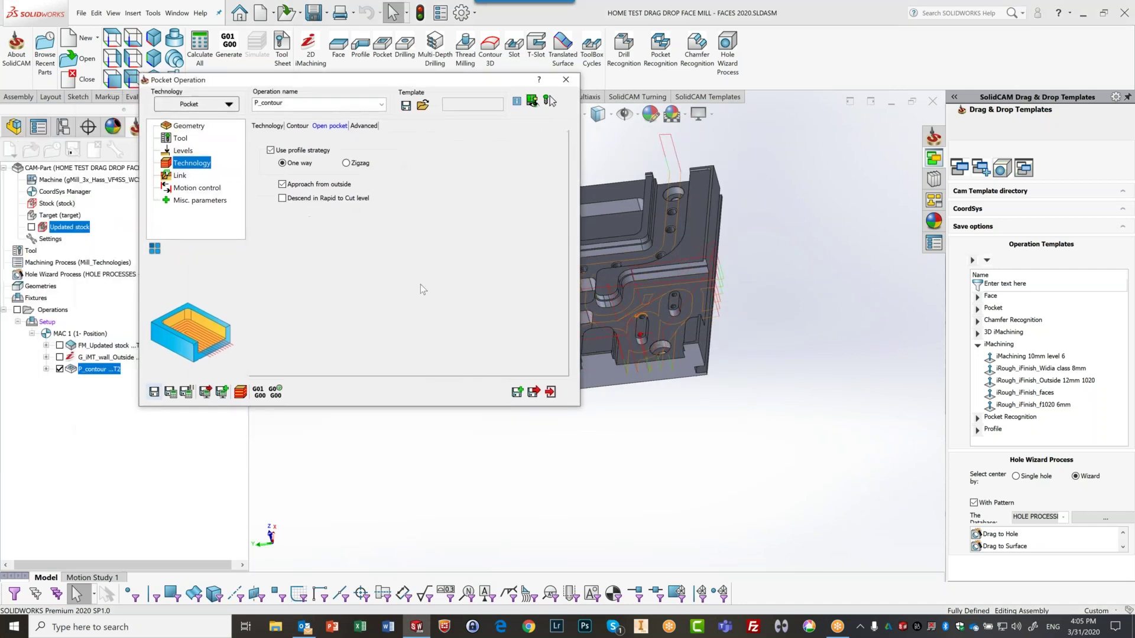
- Play a SolidVerify simulation of P_contour cutting the stock, then exit back to the operation
left_click(240, 393)
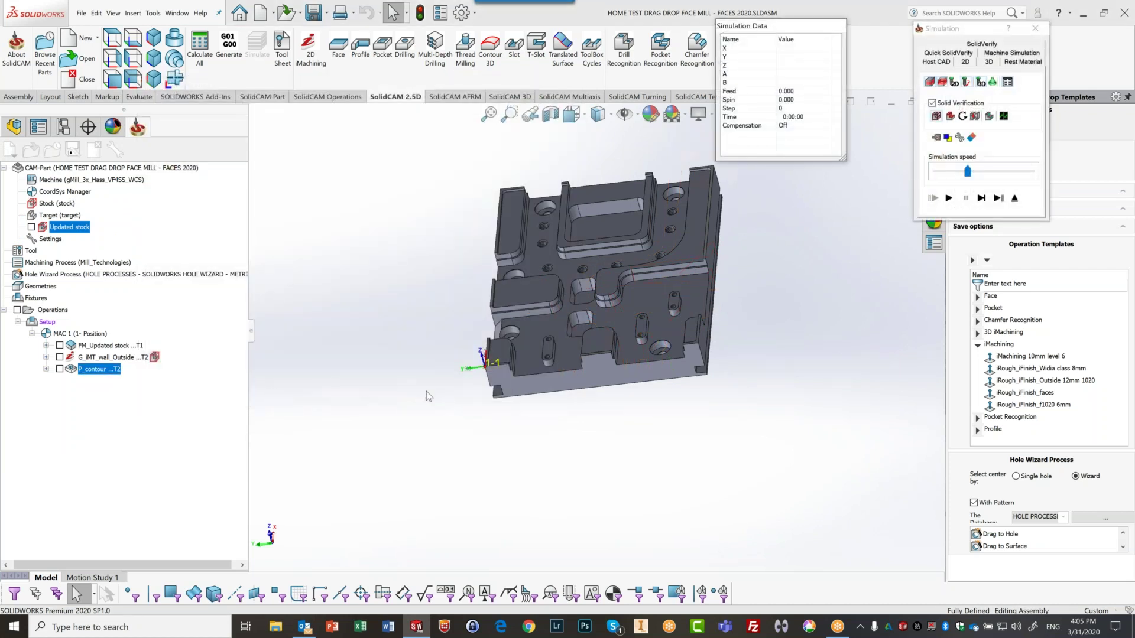
left_click(948, 199)
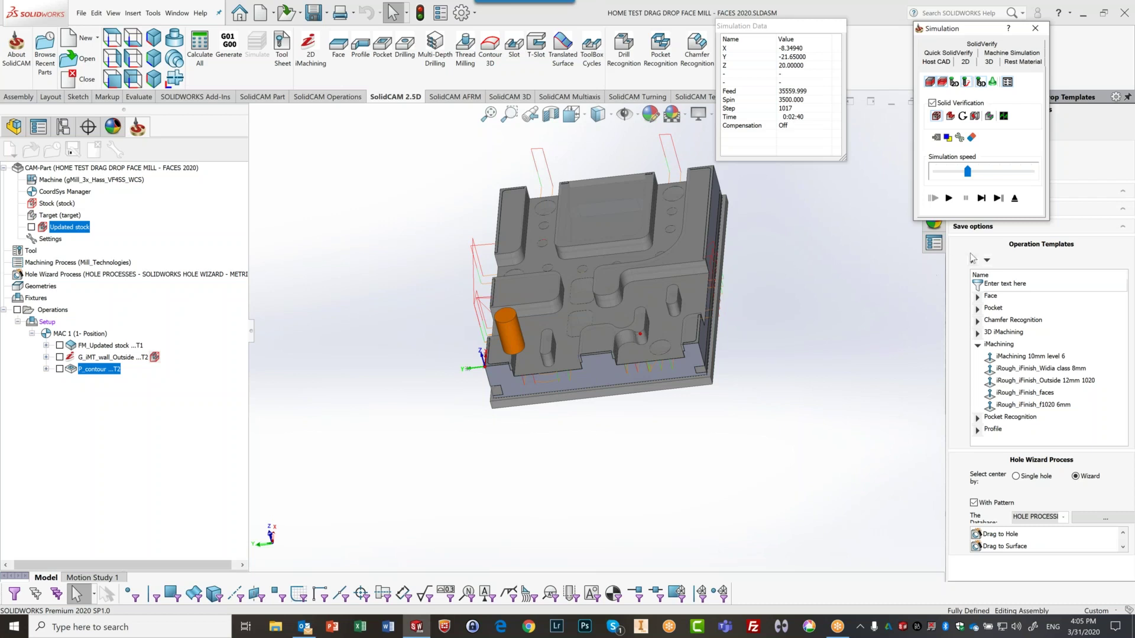
left_click(1014, 198)
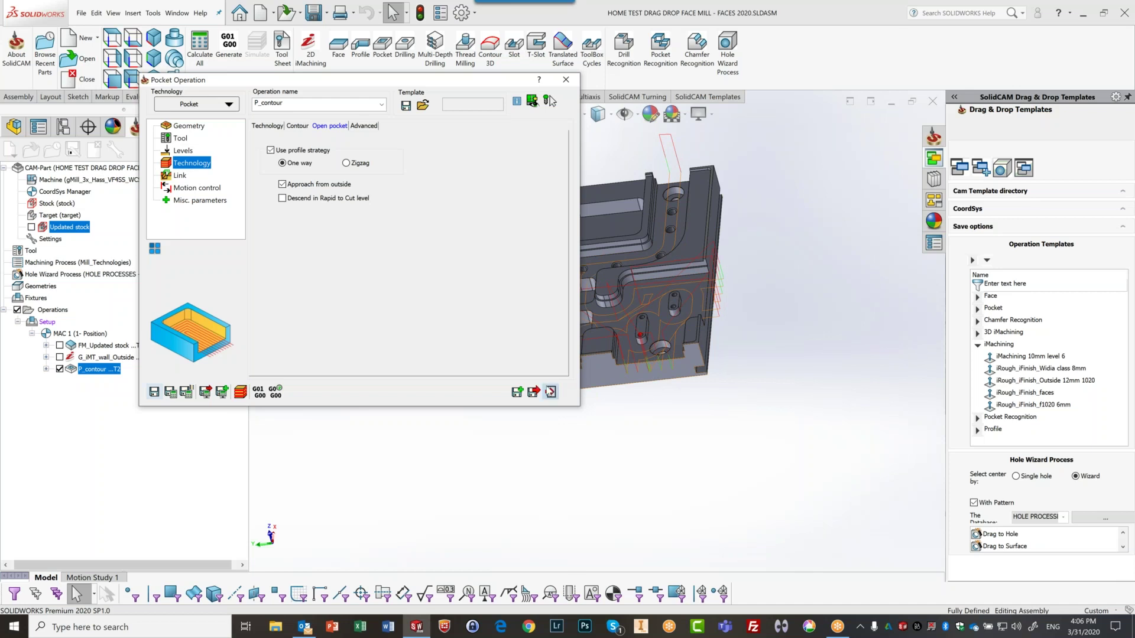
- Close P_contour and display the updated stock left after G_iMT_wall_Outside, rotating to inspect it
left_click(550, 391)
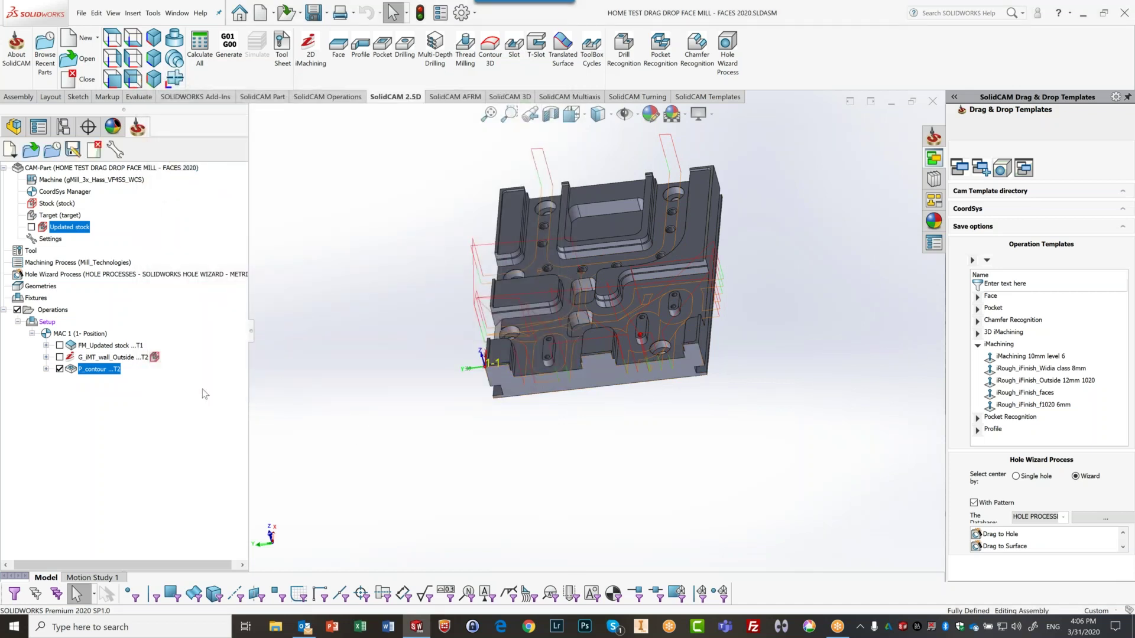
left_click(32, 227)
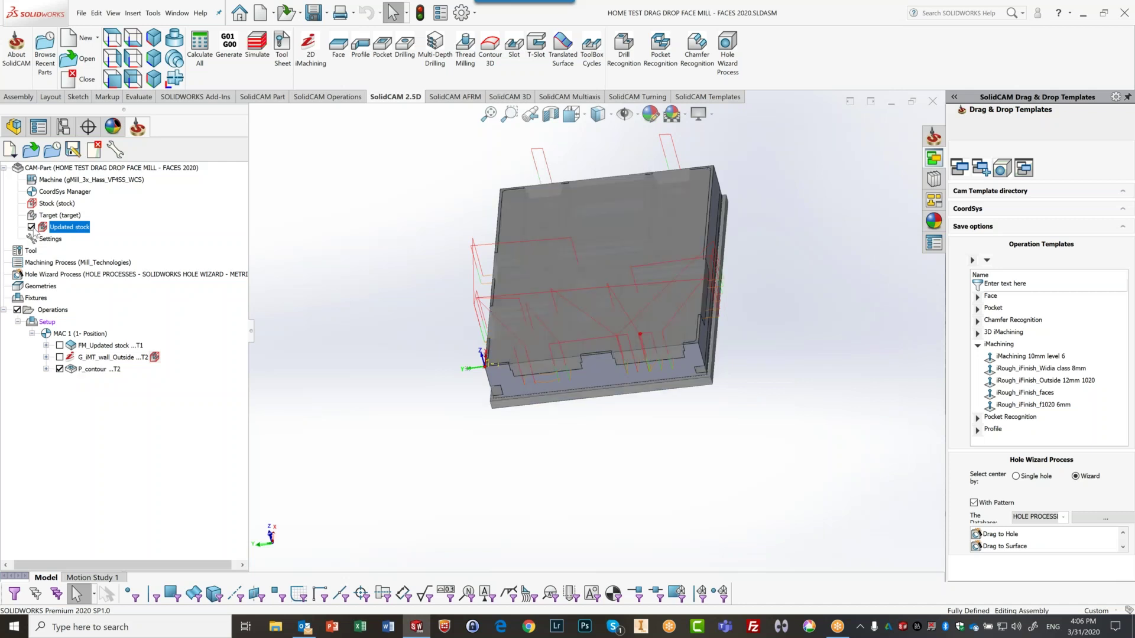
left_click(150, 359)
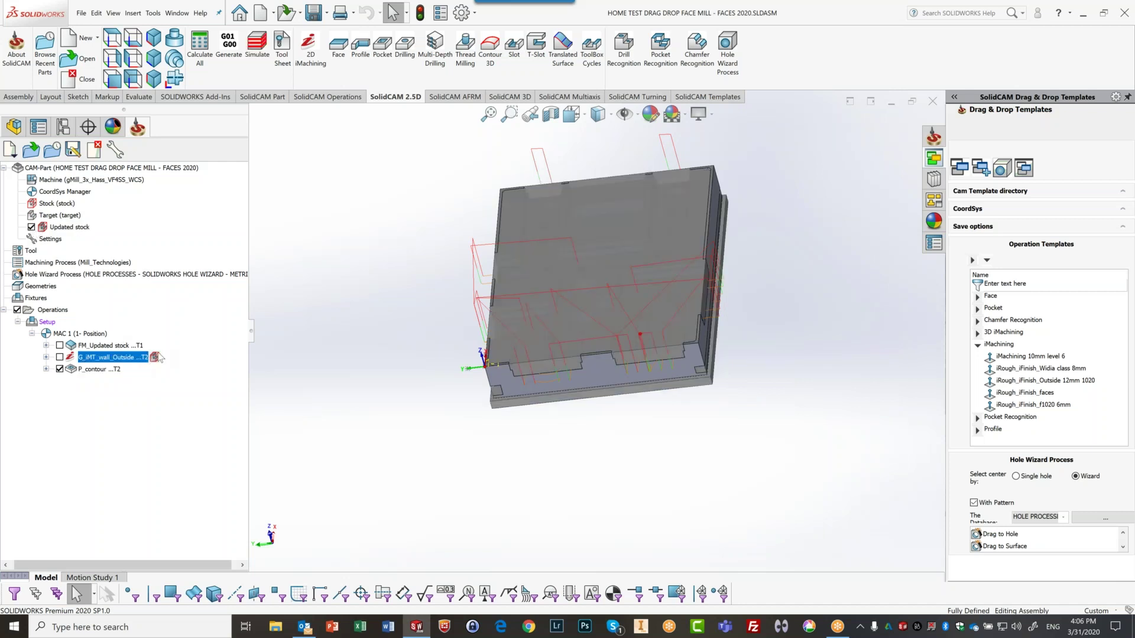
left_click(127, 370)
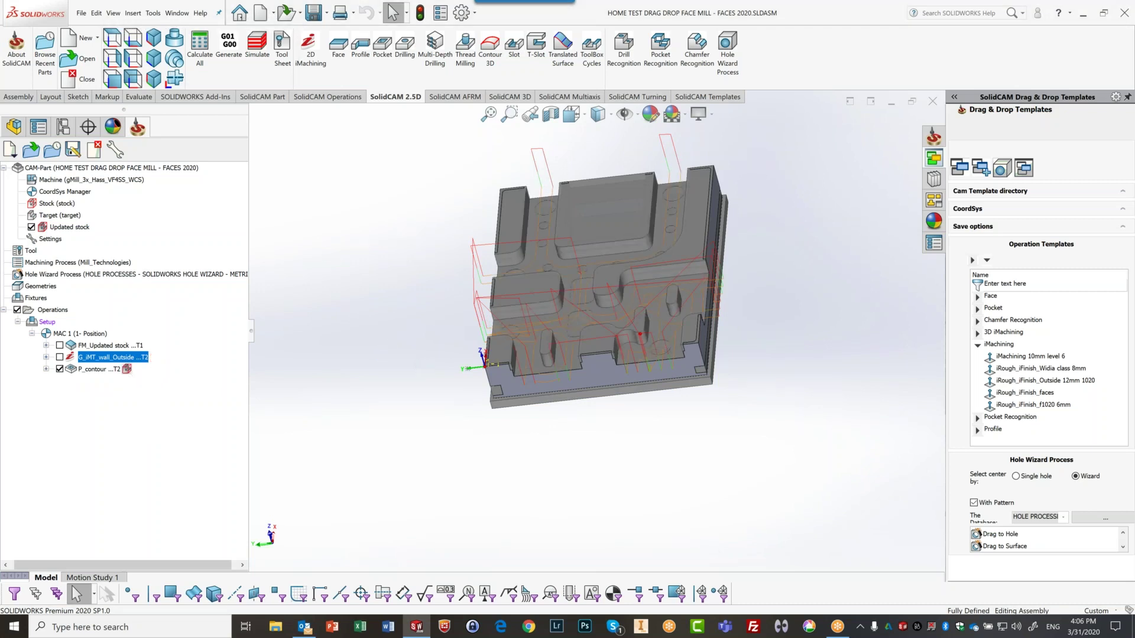
middle_click_drag(398, 398, 416, 379)
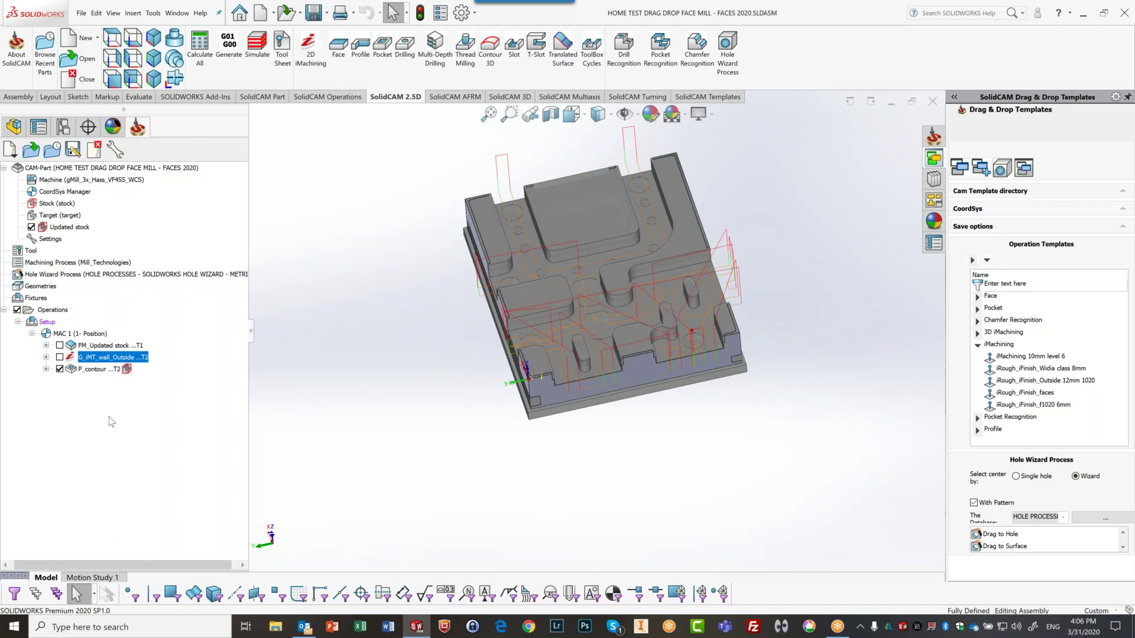
left_click(154, 357)
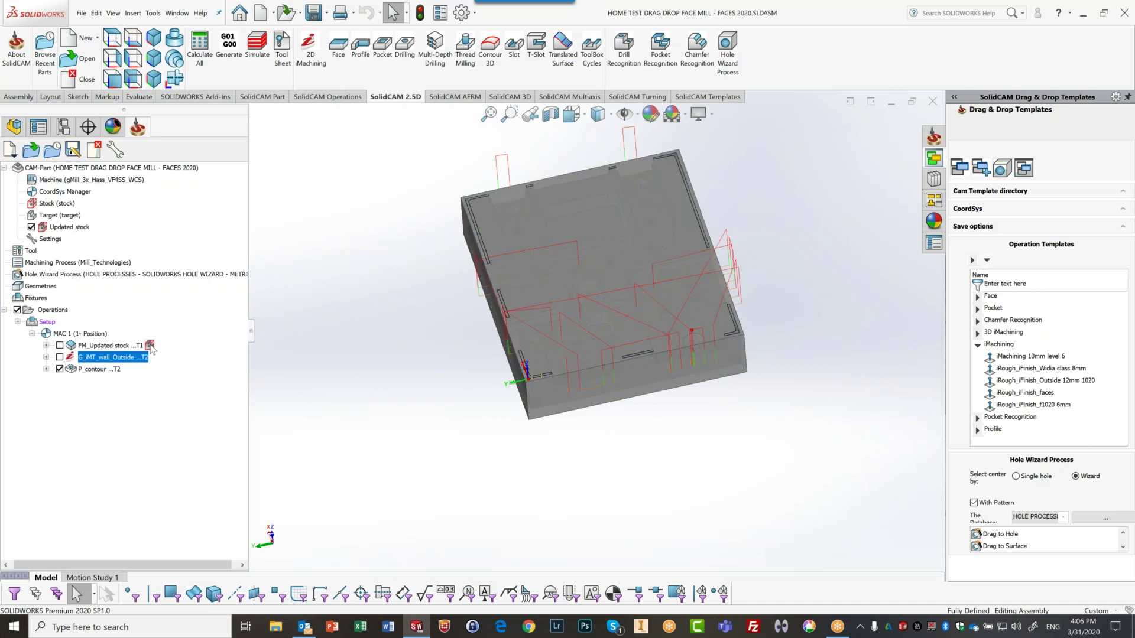